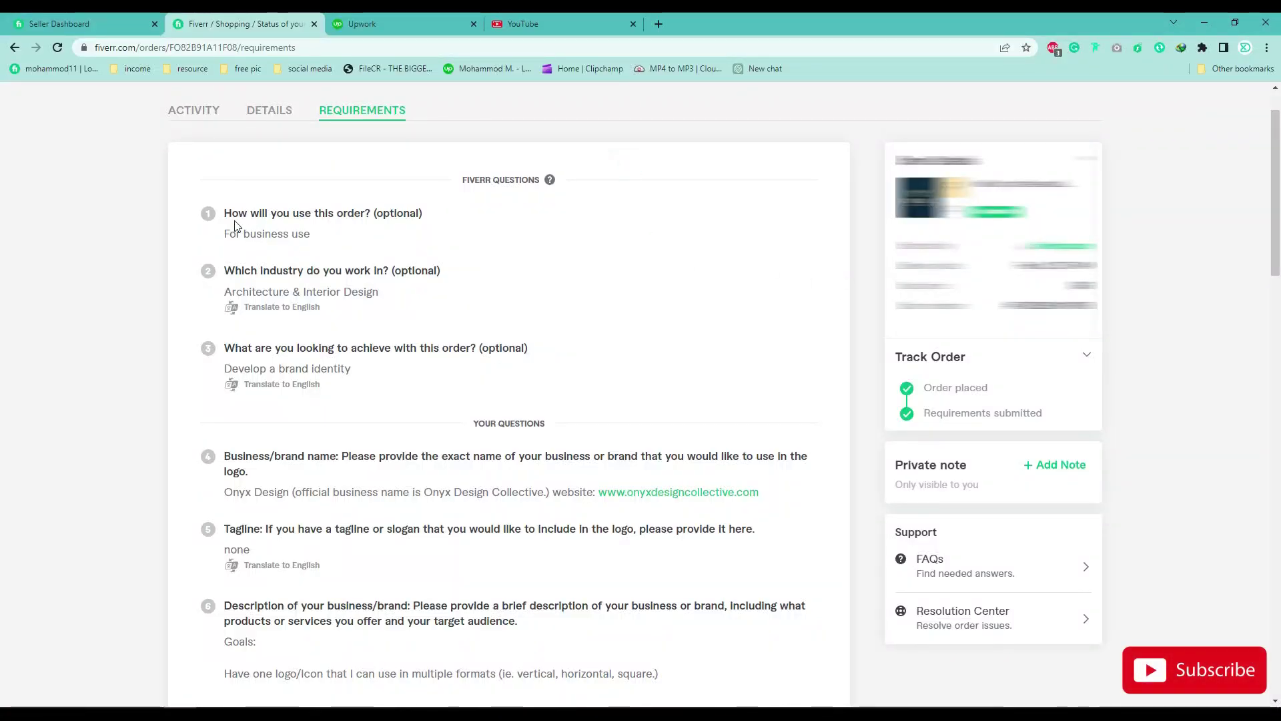
Read the order's intended use, industry and objective, and highlight the business name answer in the client requirements
scroll(246, 254, down, 1)
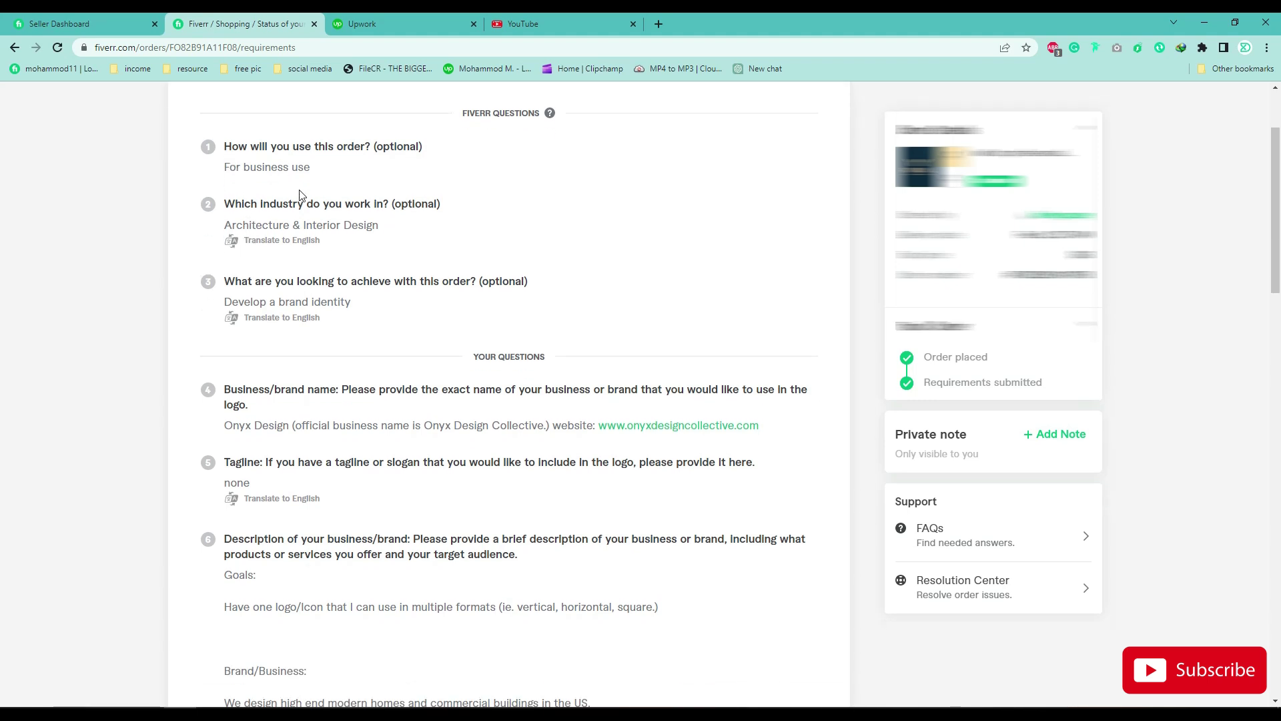
scroll(346, 250, down, 1)
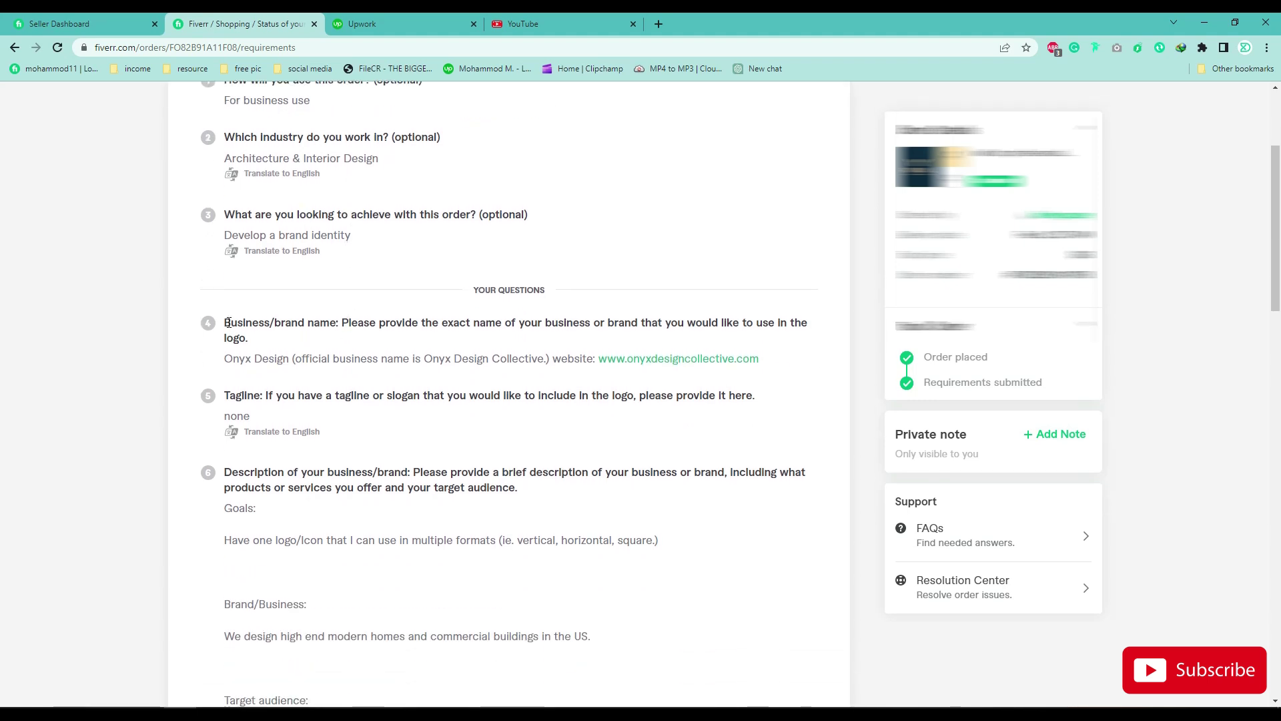
drag(225, 320, 515, 373)
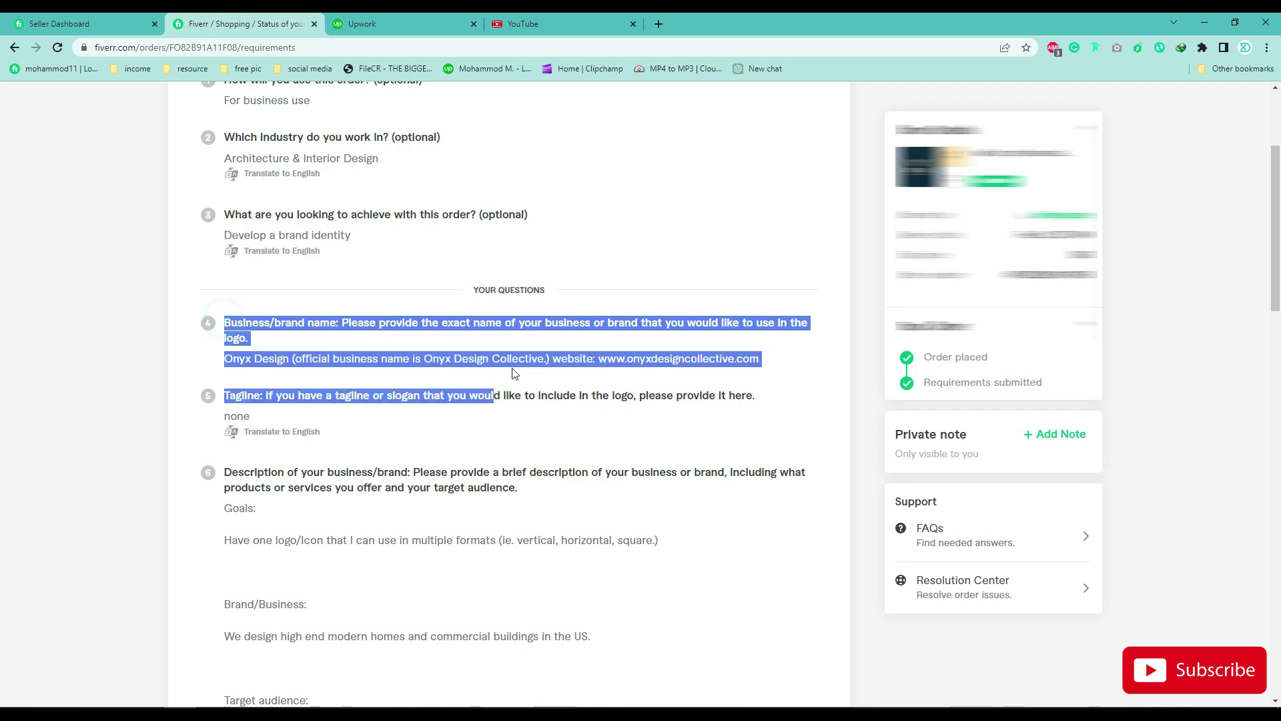
click(327, 365)
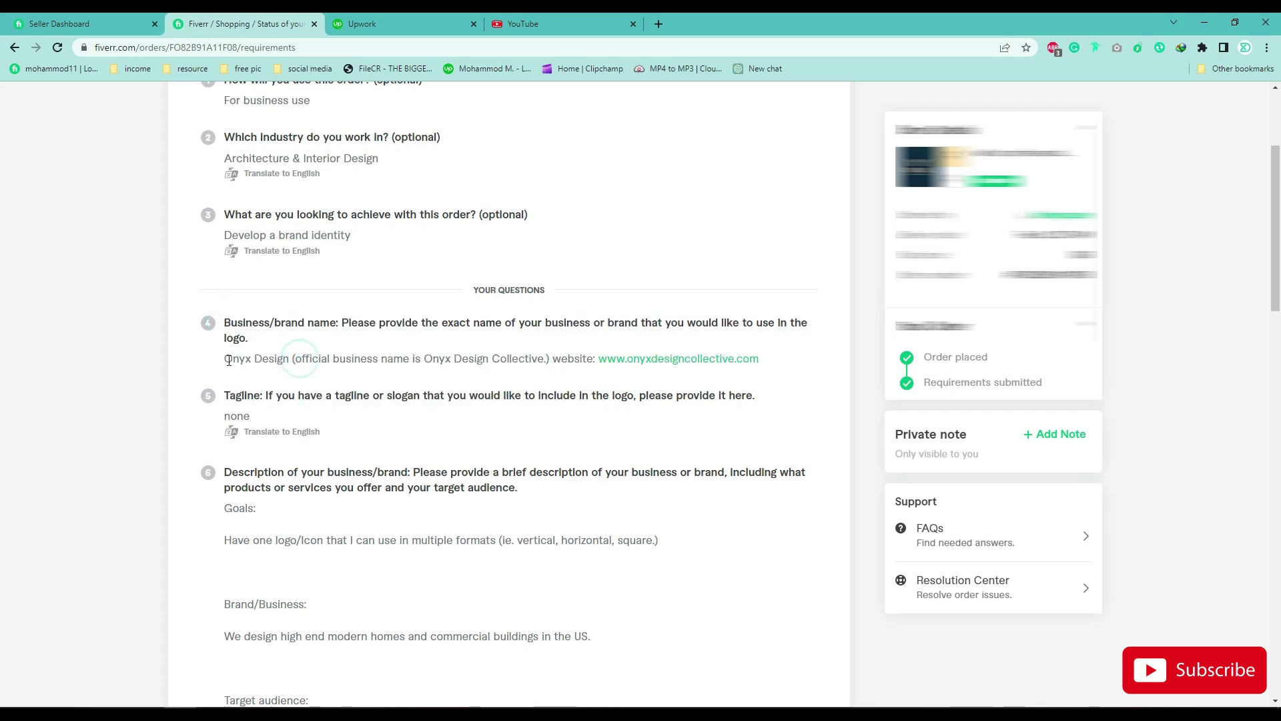
drag(296, 358, 550, 359)
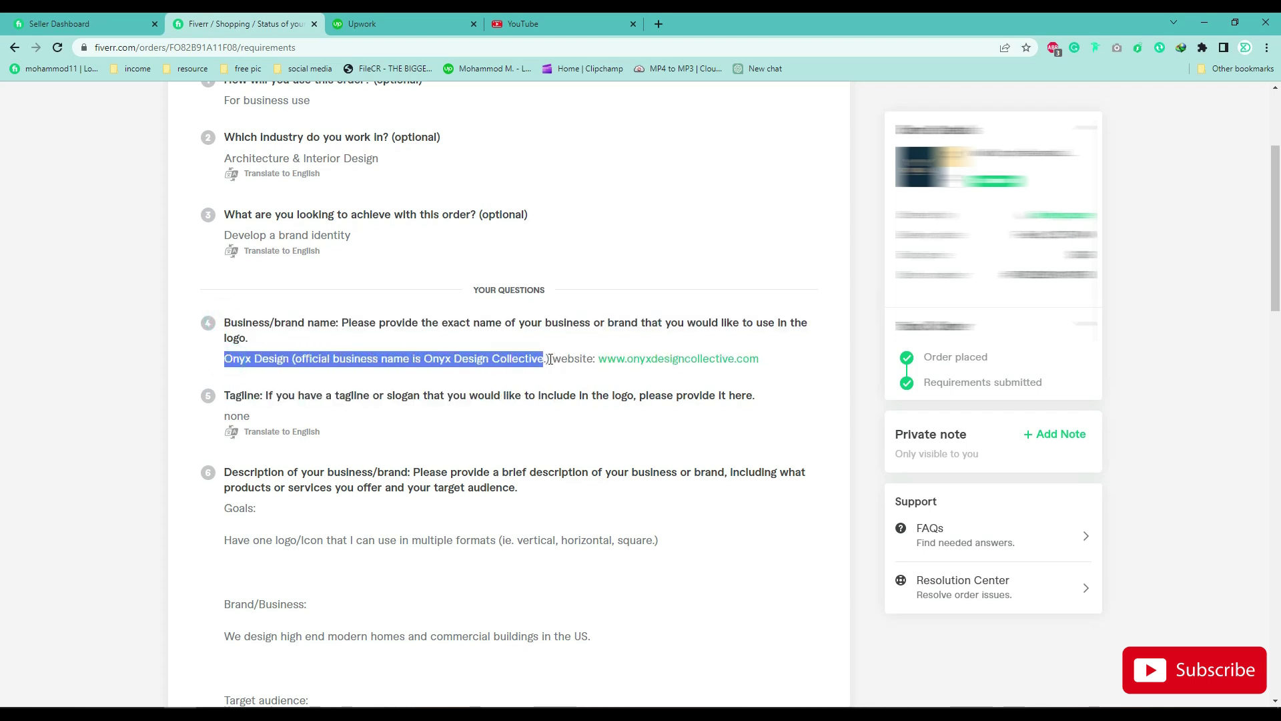
click(531, 378)
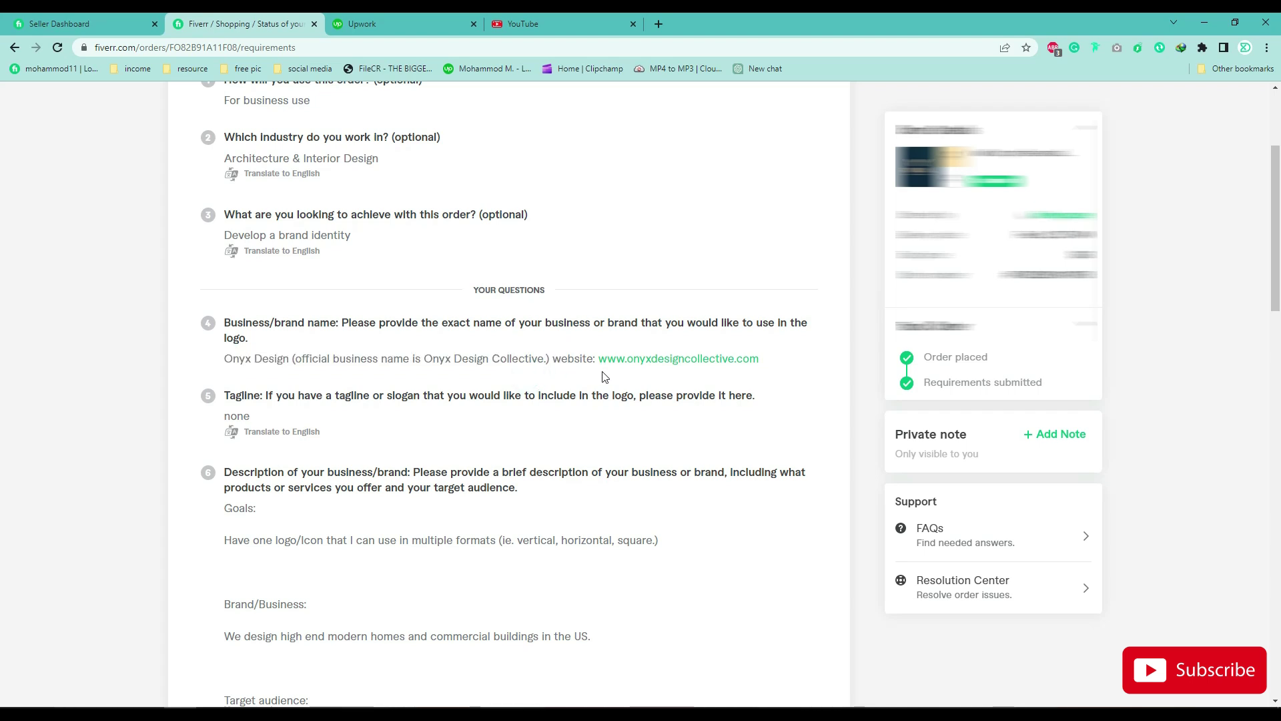
Read the tagline answer and the client's goals and business description, highlighting the required logo formats
scroll(603, 376, down, 2)
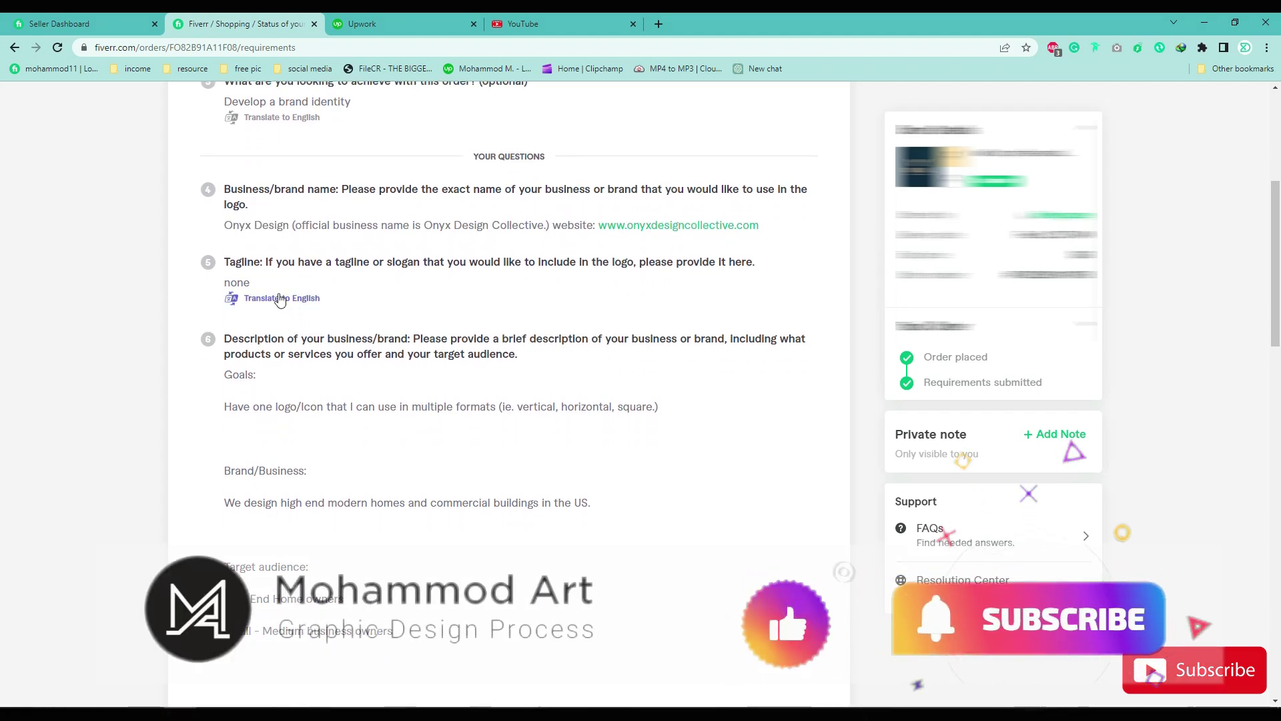
scroll(541, 378, down, 1)
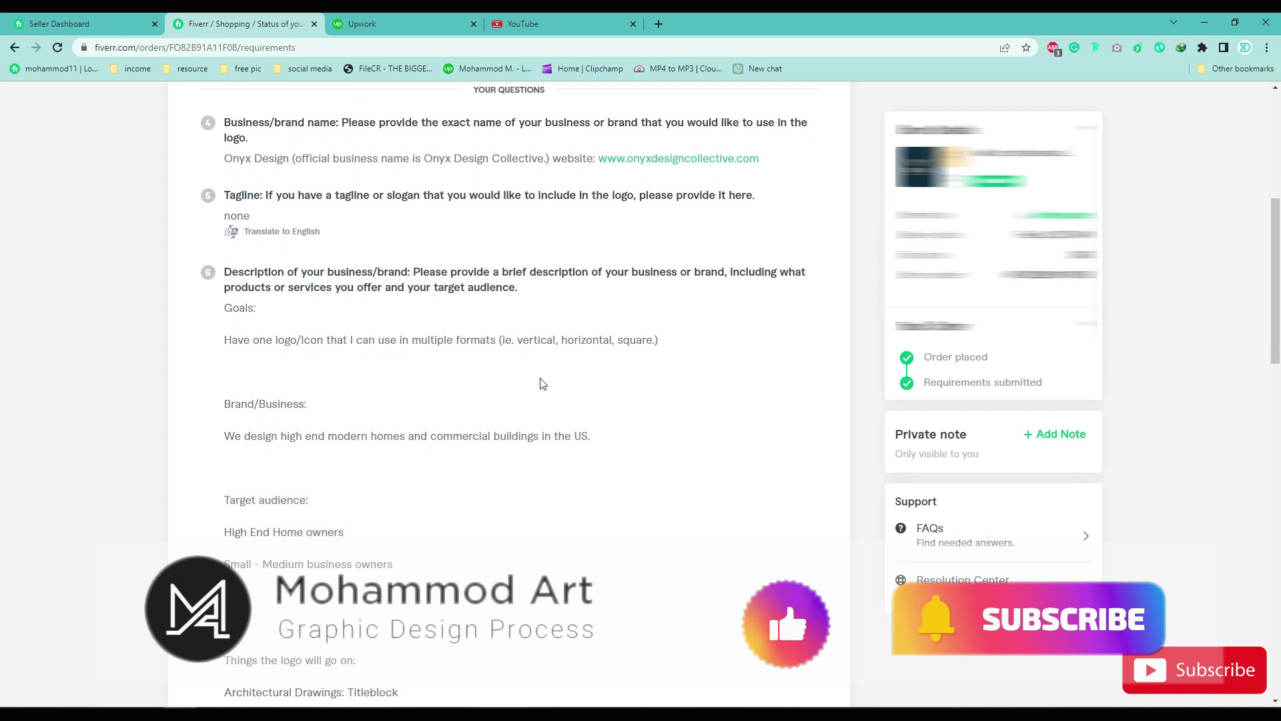
drag(224, 308, 256, 309)
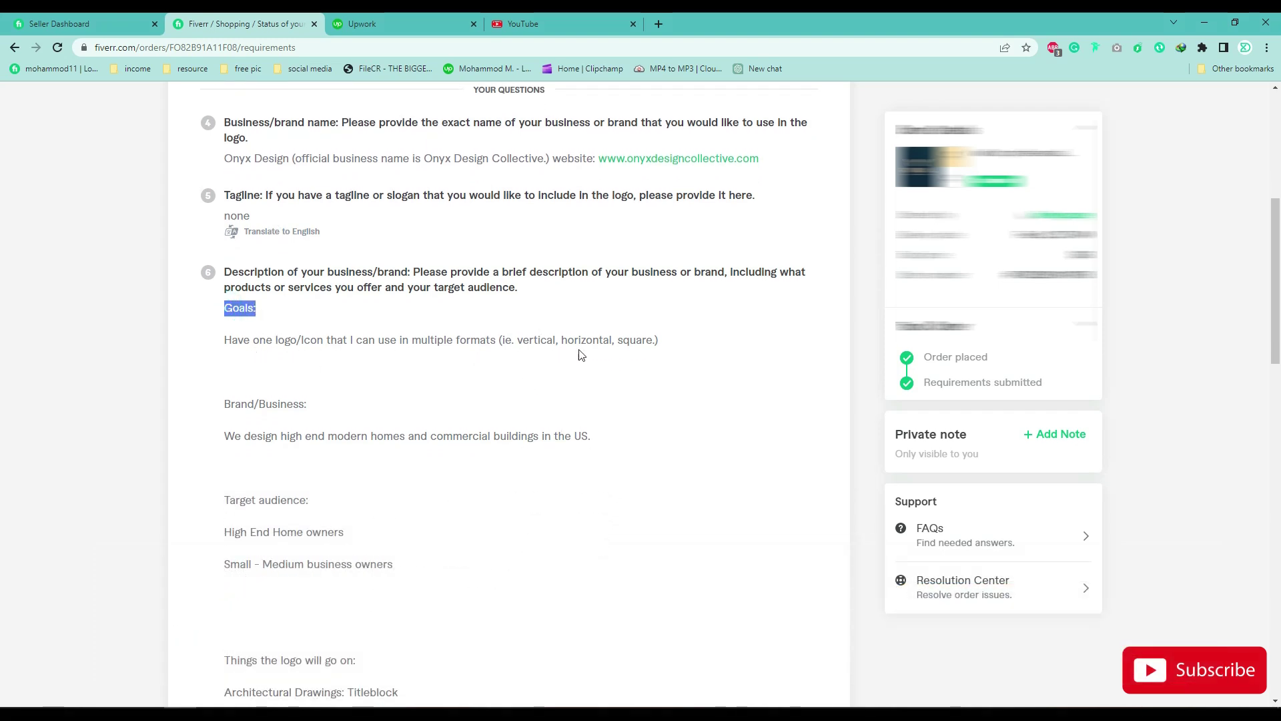
drag(518, 341, 620, 352)
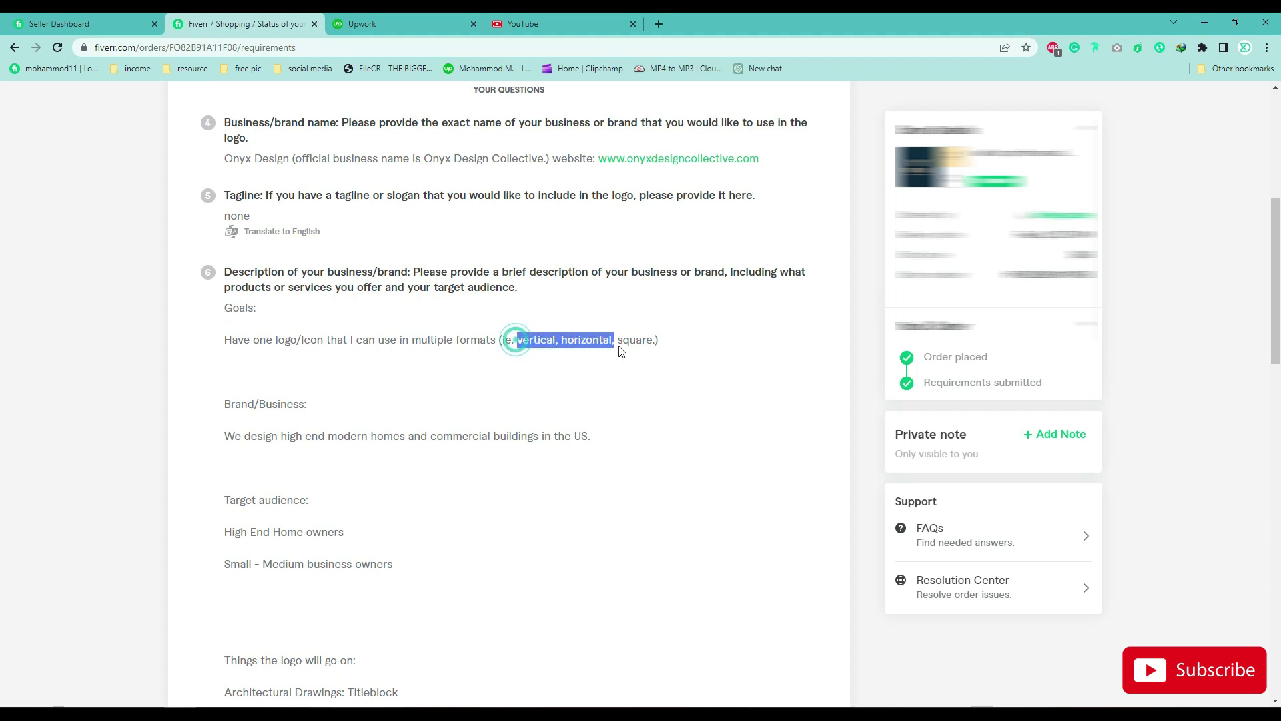
scroll(631, 367, down, 1)
click(612, 369)
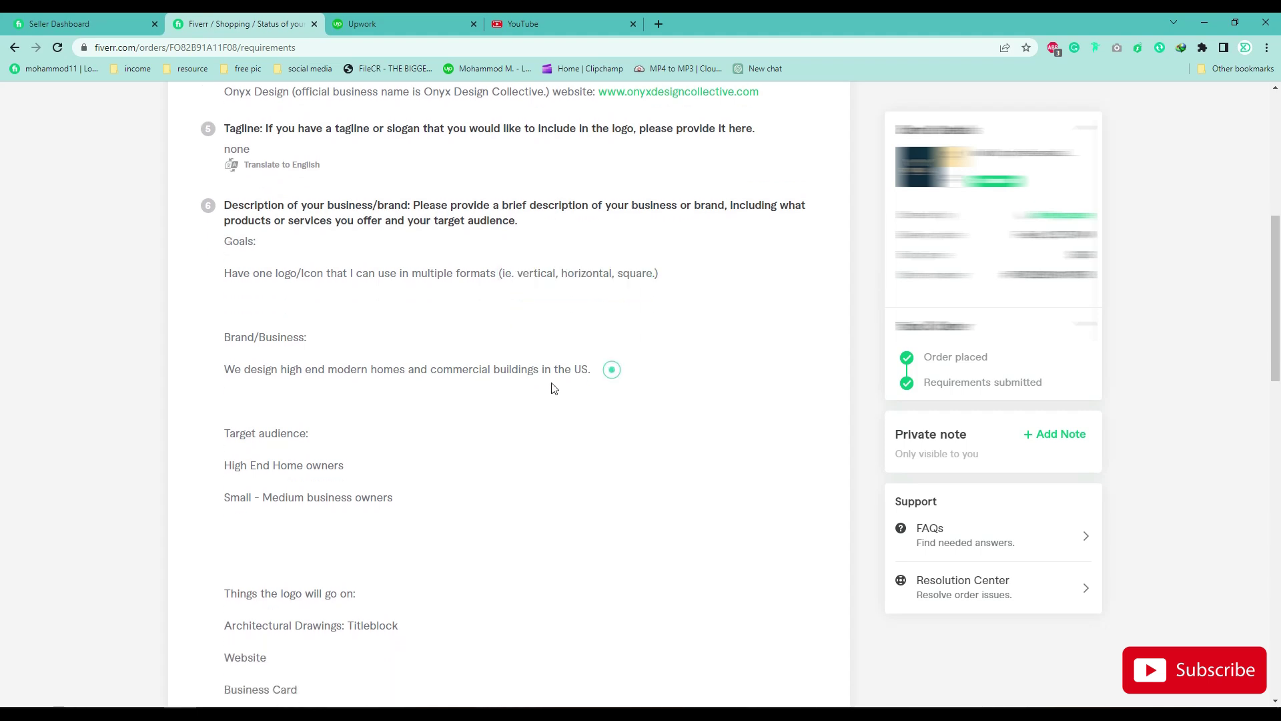
scroll(346, 397, down, 1)
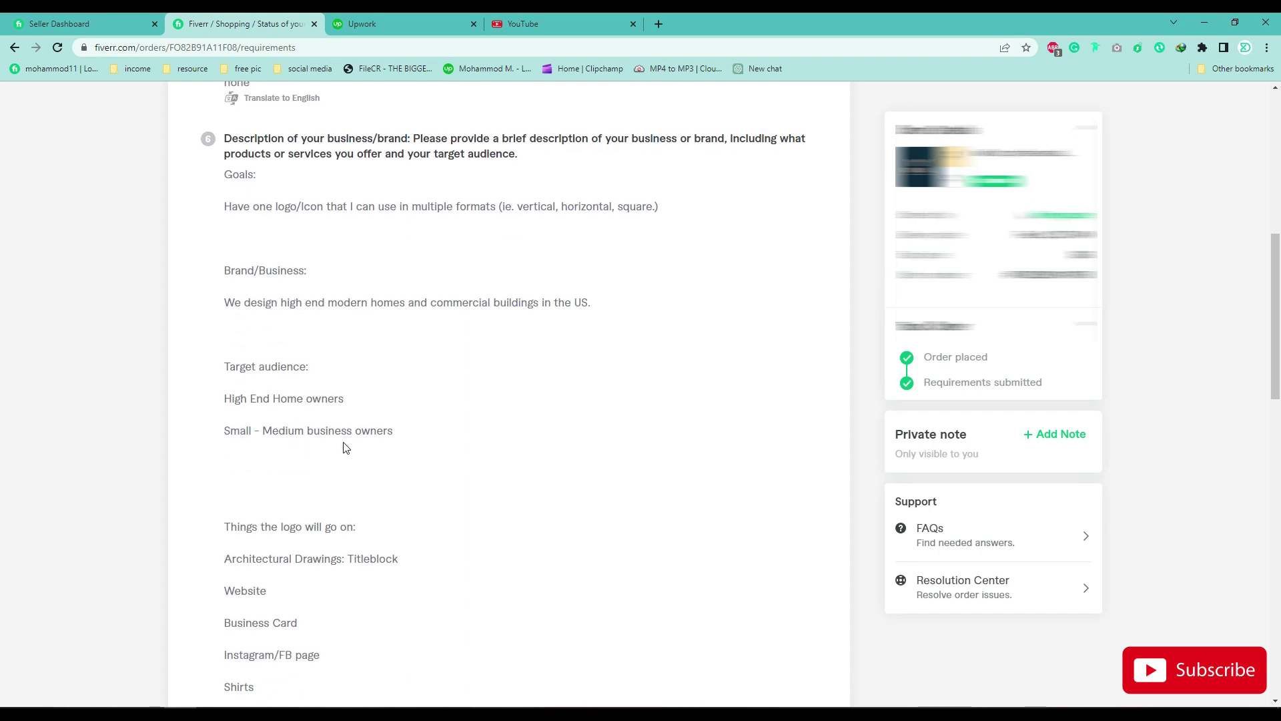
Review the target audience and highlight items in the list of things the logo will go on
scroll(411, 441, down, 1)
scroll(390, 458, down, 2)
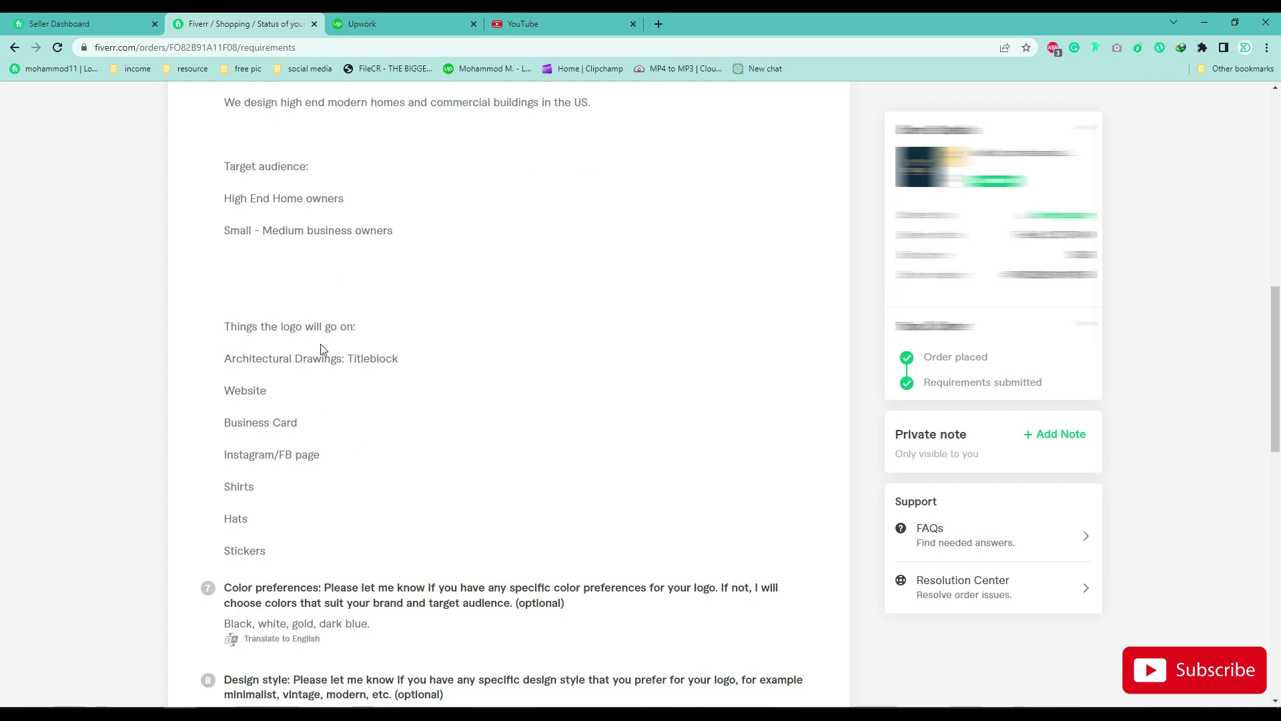
scroll(316, 507, down, 1)
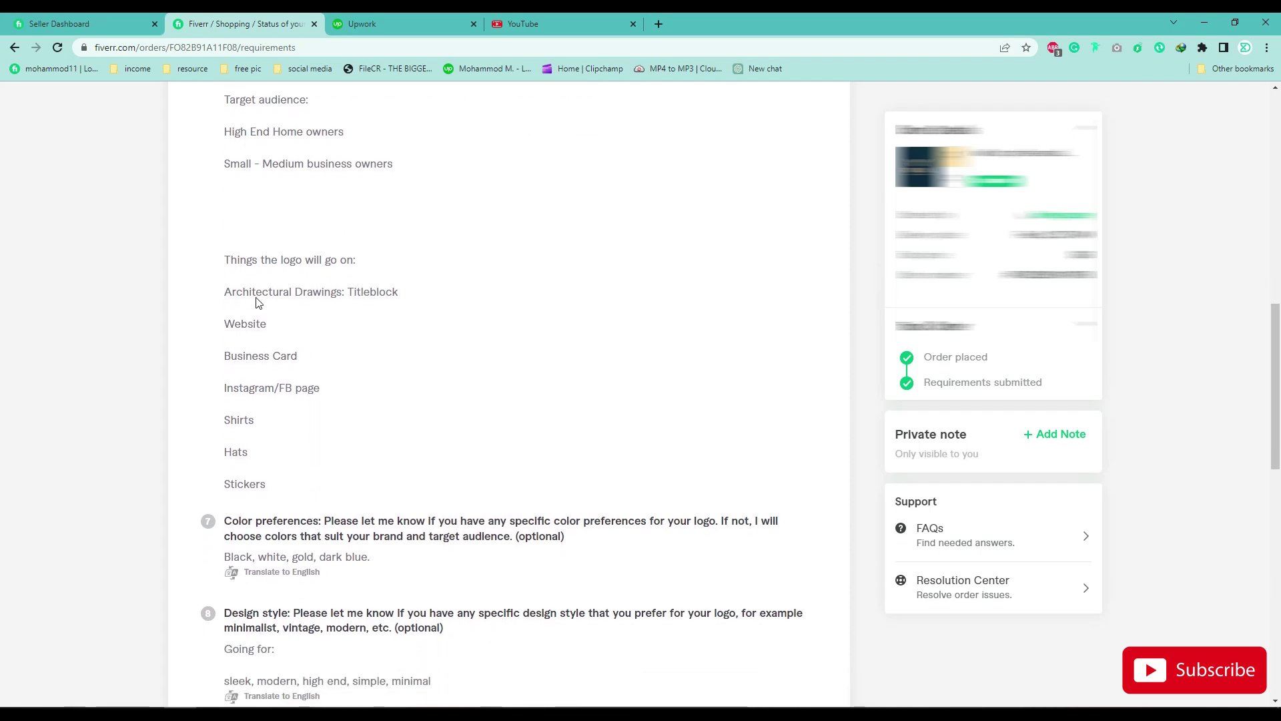
drag(226, 291, 276, 438)
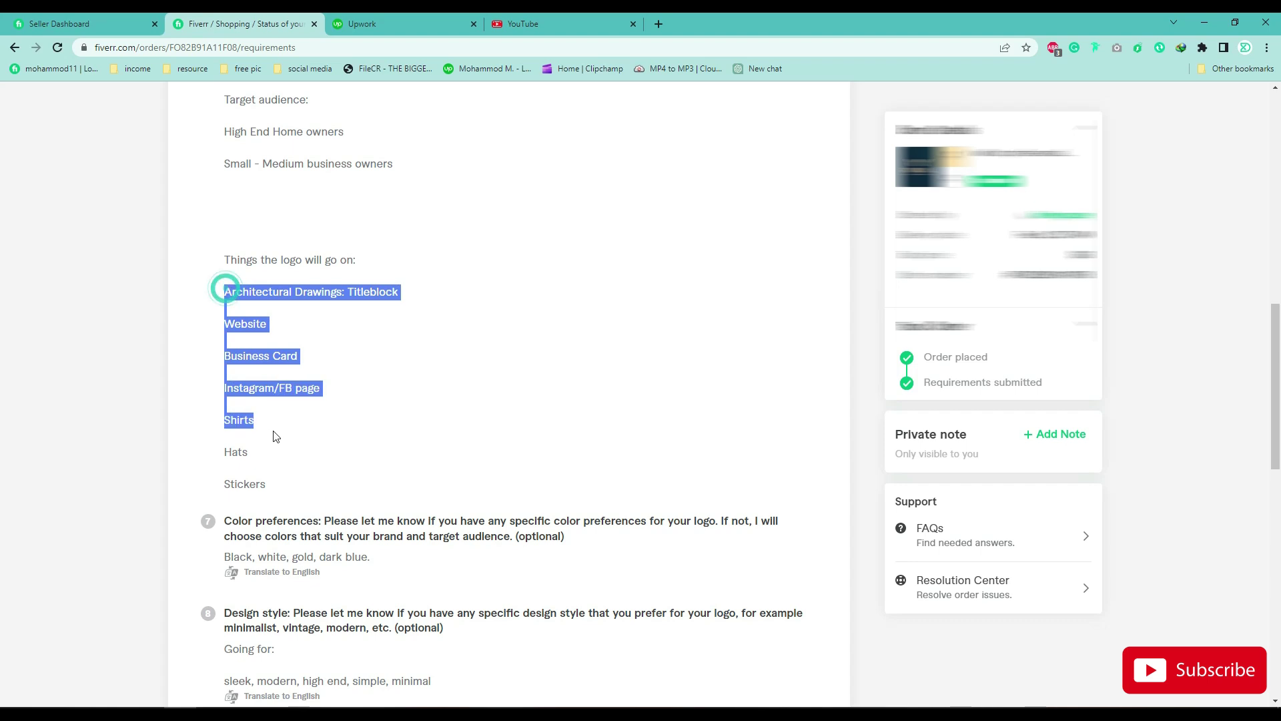
click(425, 434)
scroll(427, 434, down, 2)
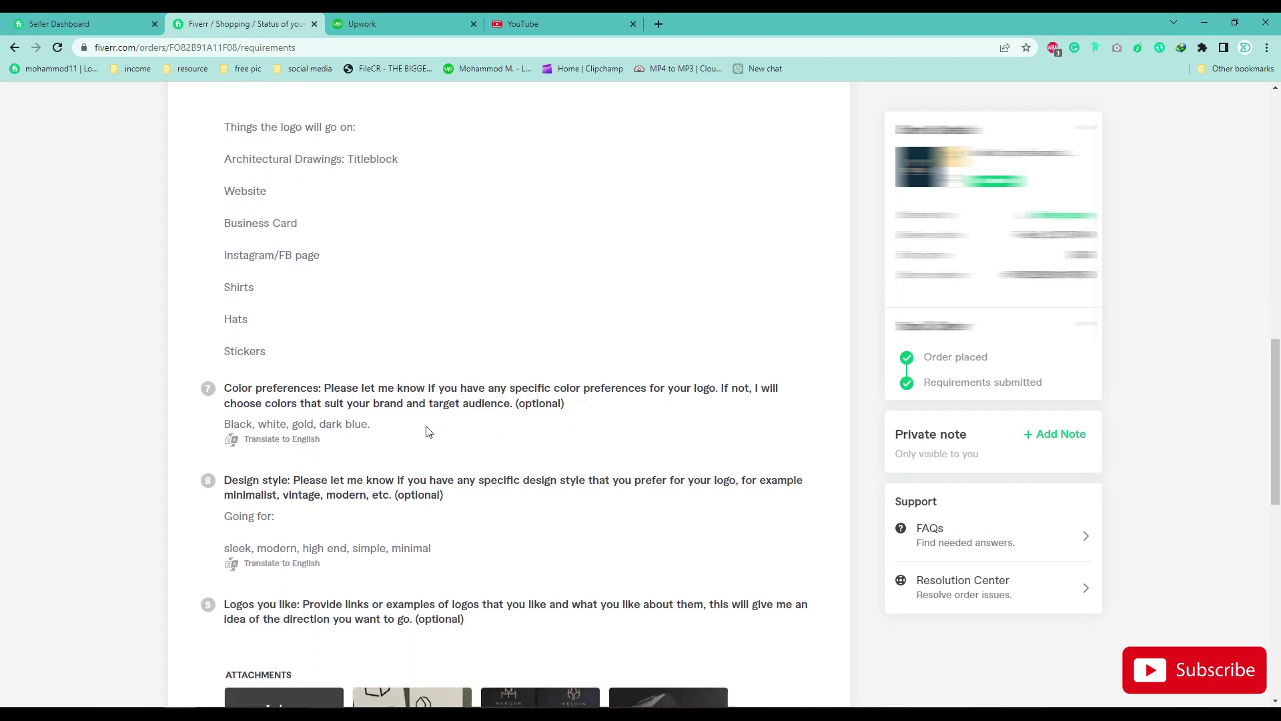
Review the client's color preferences, design style and section of liked logos, highlighting the colors and style words
scroll(428, 432, down, 1)
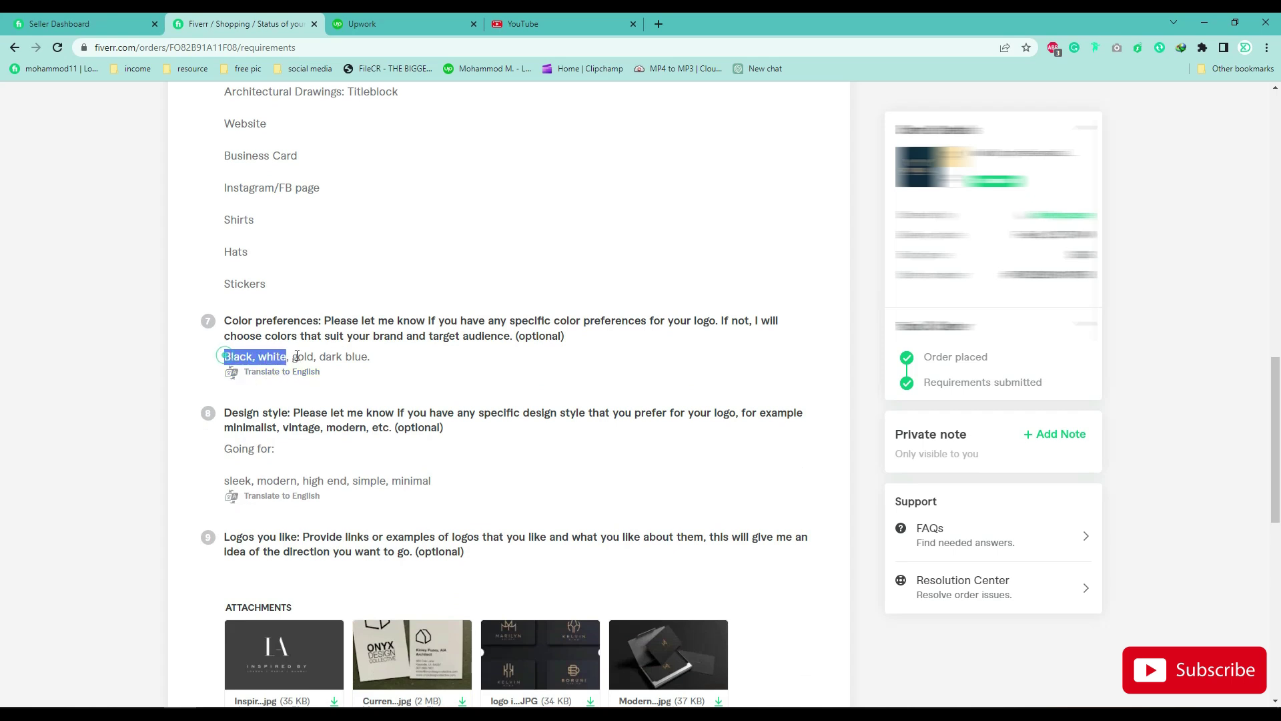
drag(297, 357, 403, 361)
click(415, 361)
scroll(417, 363, down, 2)
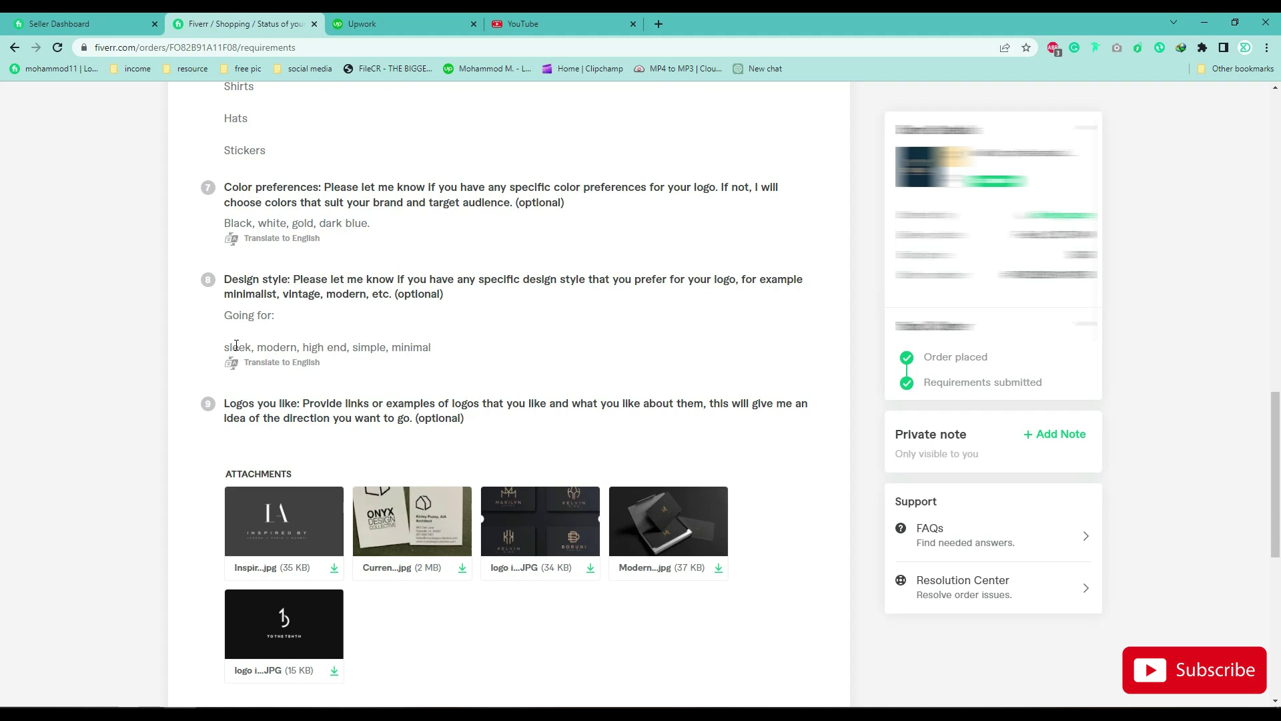
drag(225, 345, 356, 347)
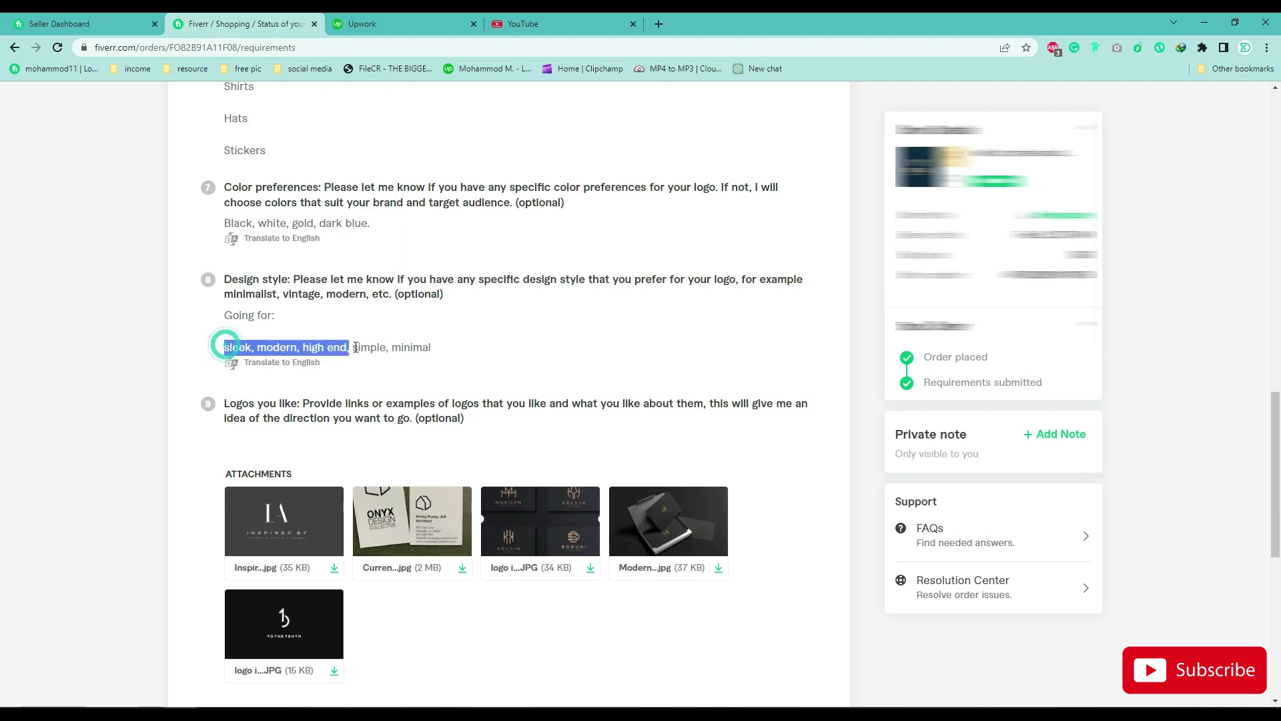
click(576, 343)
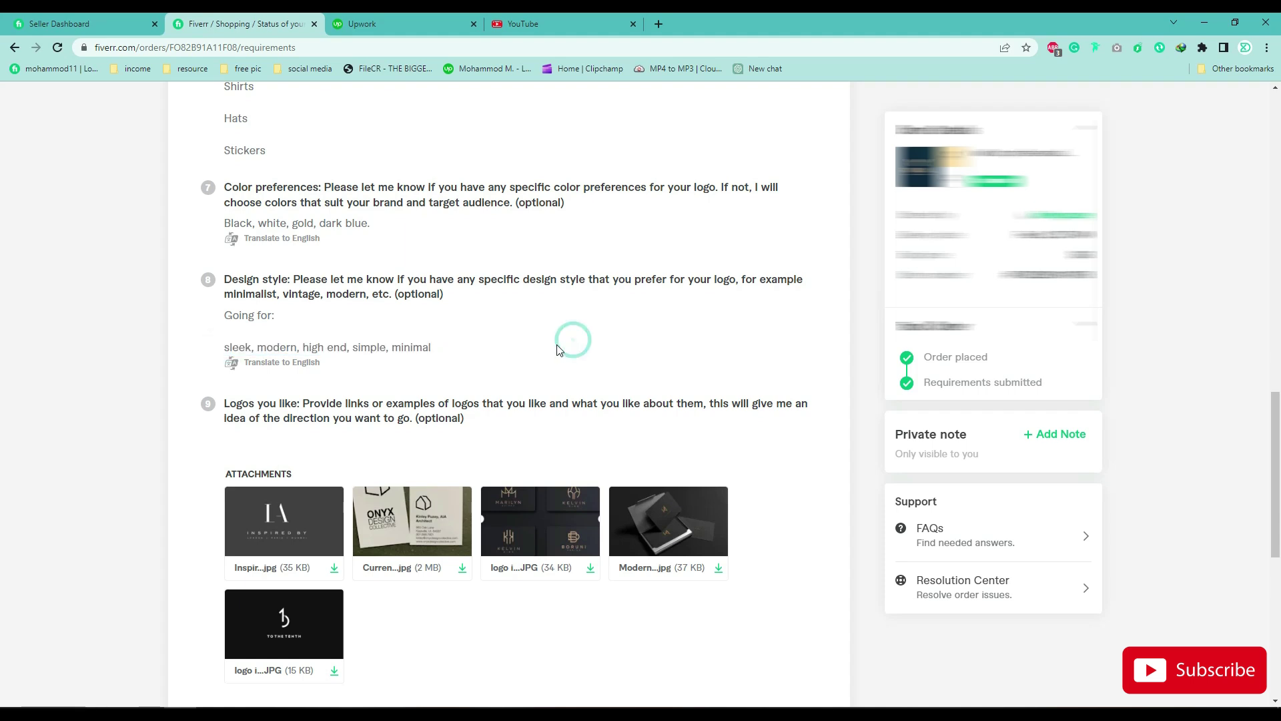
scroll(560, 350, down, 1)
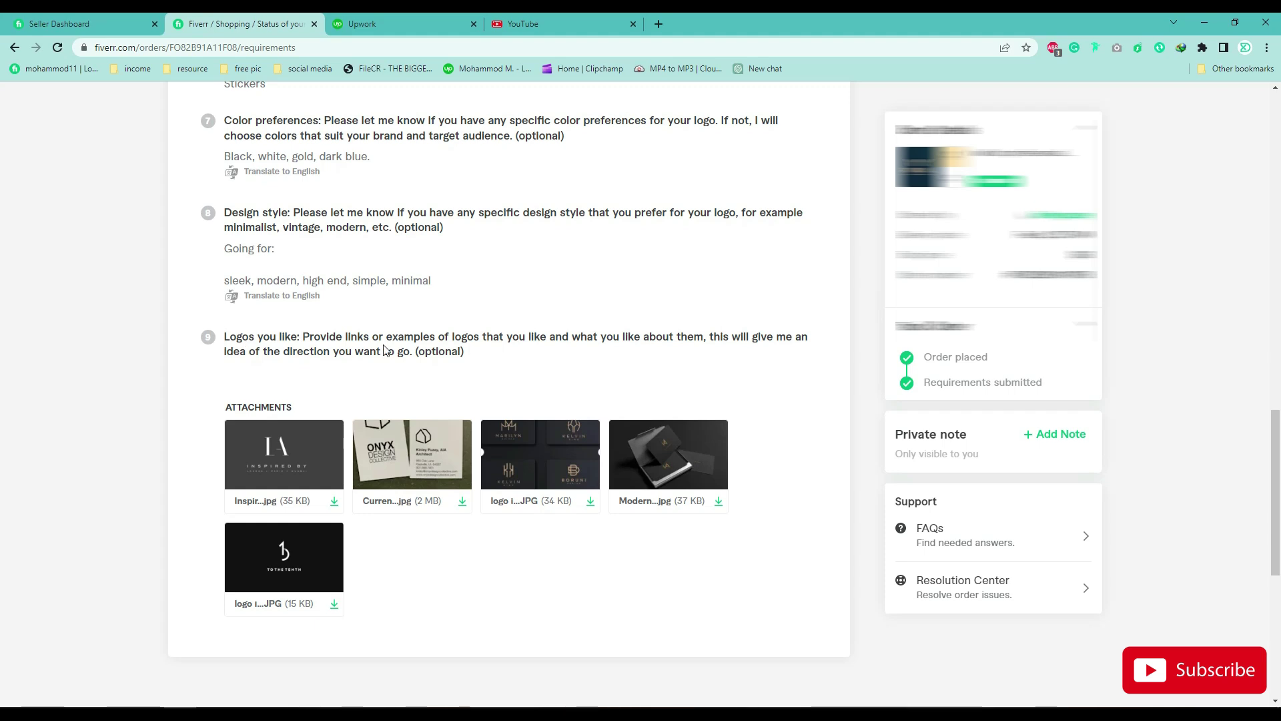
scroll(670, 350, down, 1)
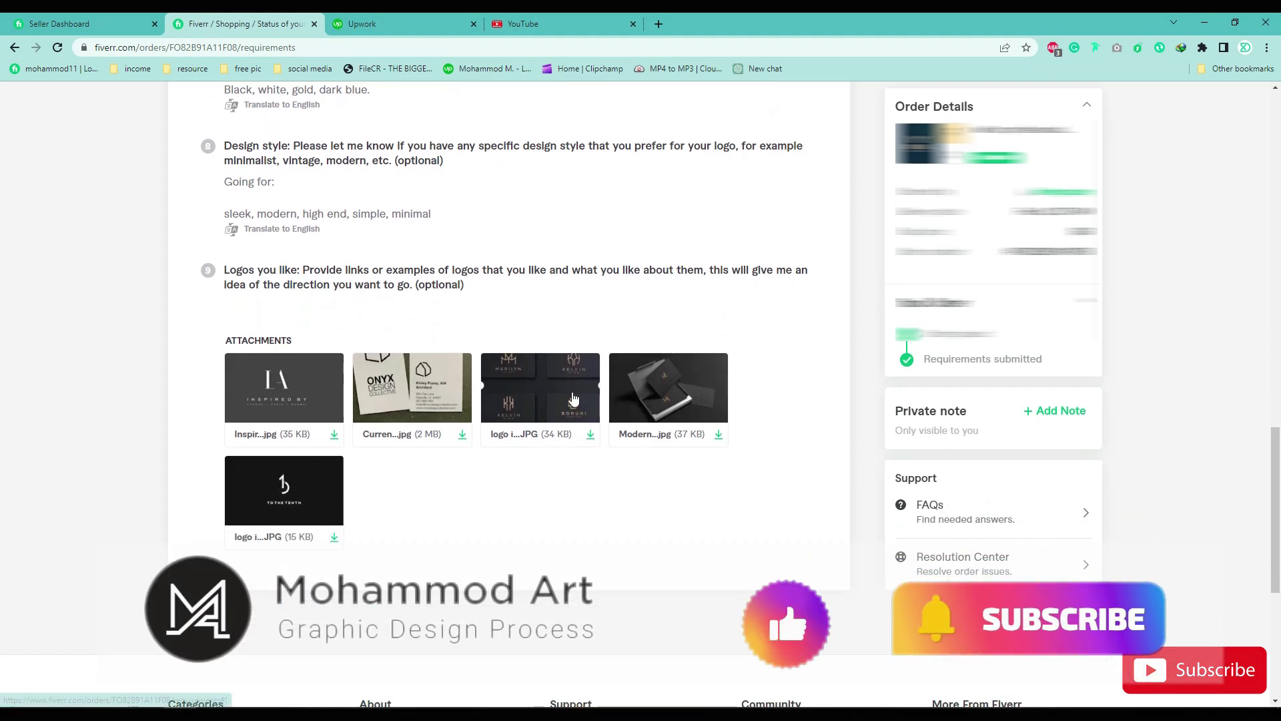
View the attached logo idea 2, Modern Luxury Minimalist, logo idea 1 and Inspired-by reference images, and close the viewer
click(574, 394)
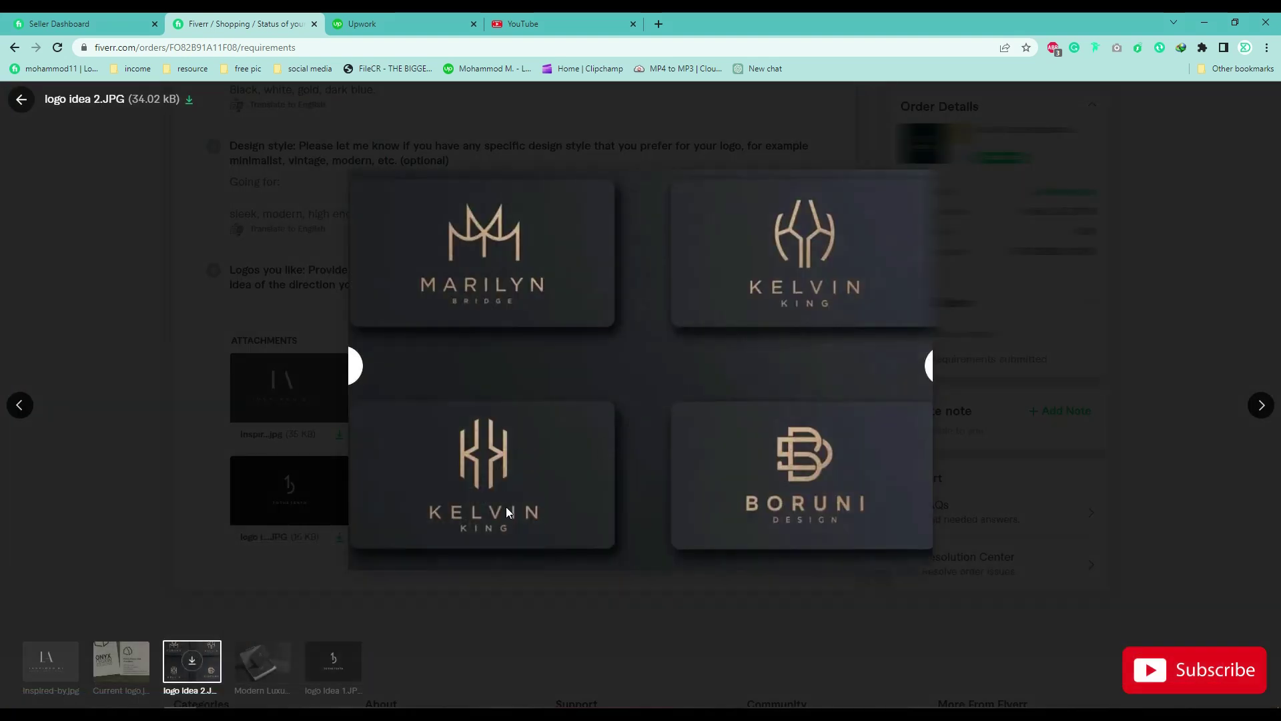
click(278, 656)
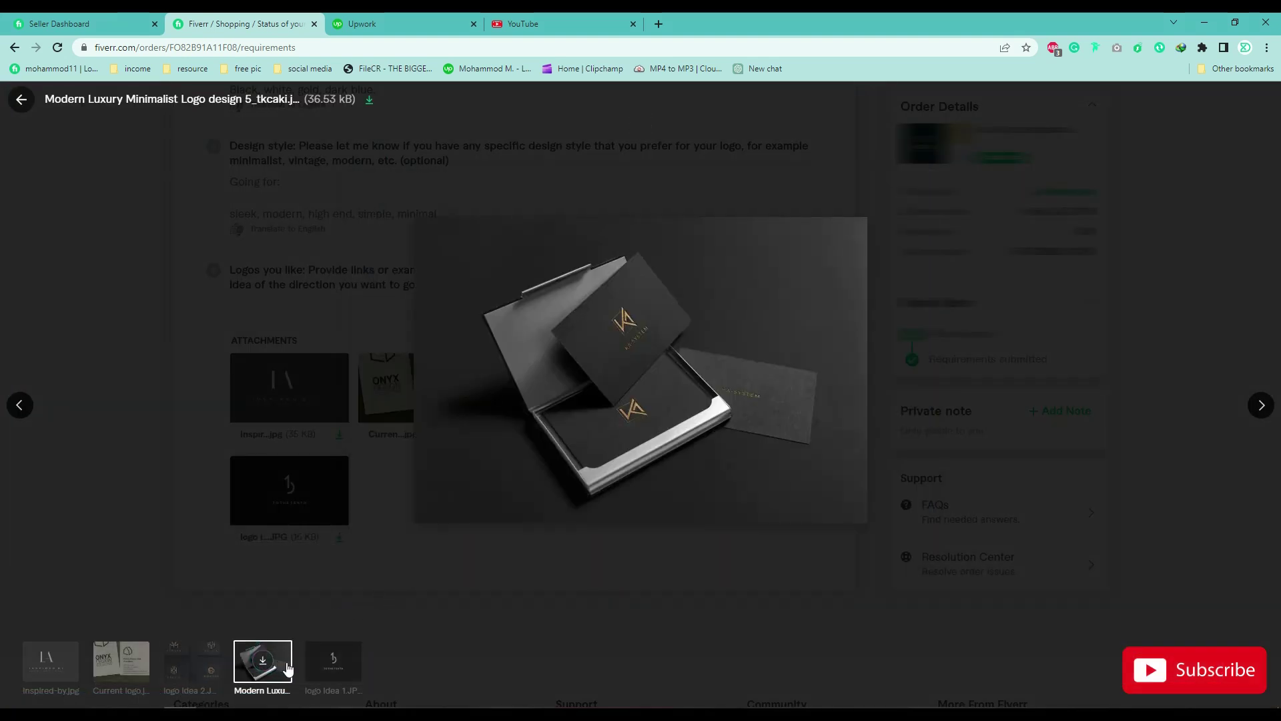
click(330, 667)
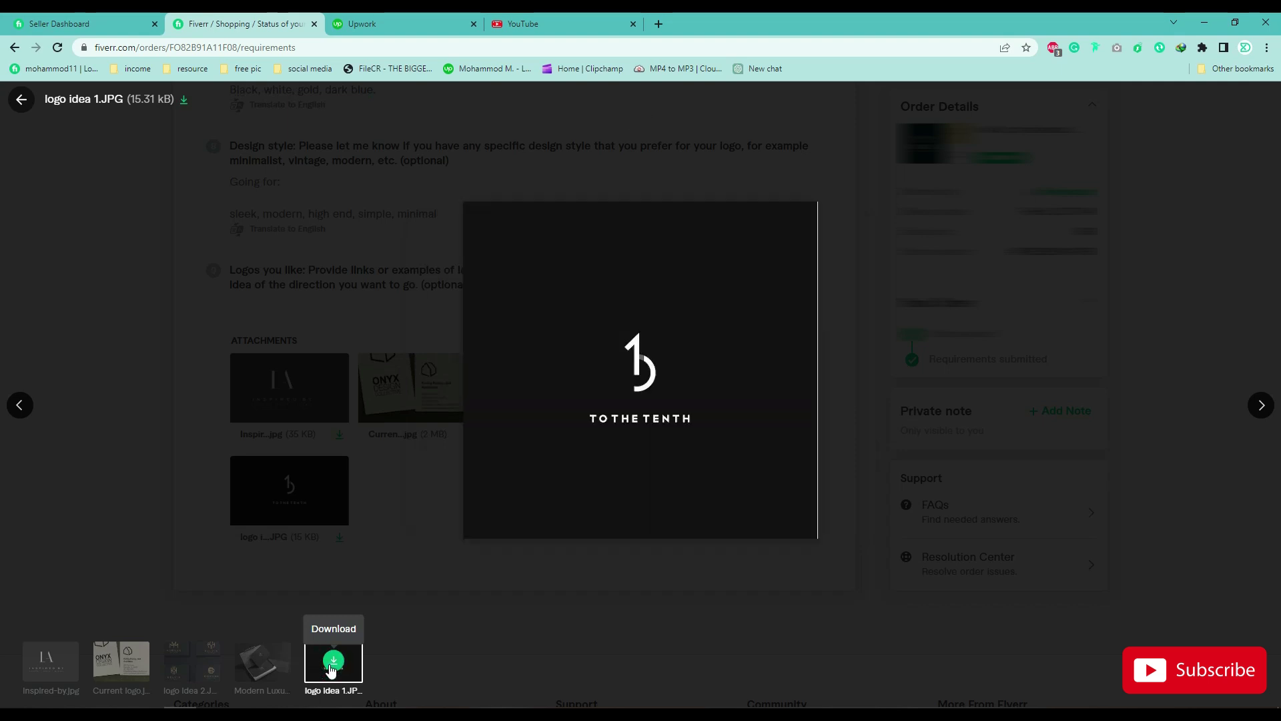
click(47, 660)
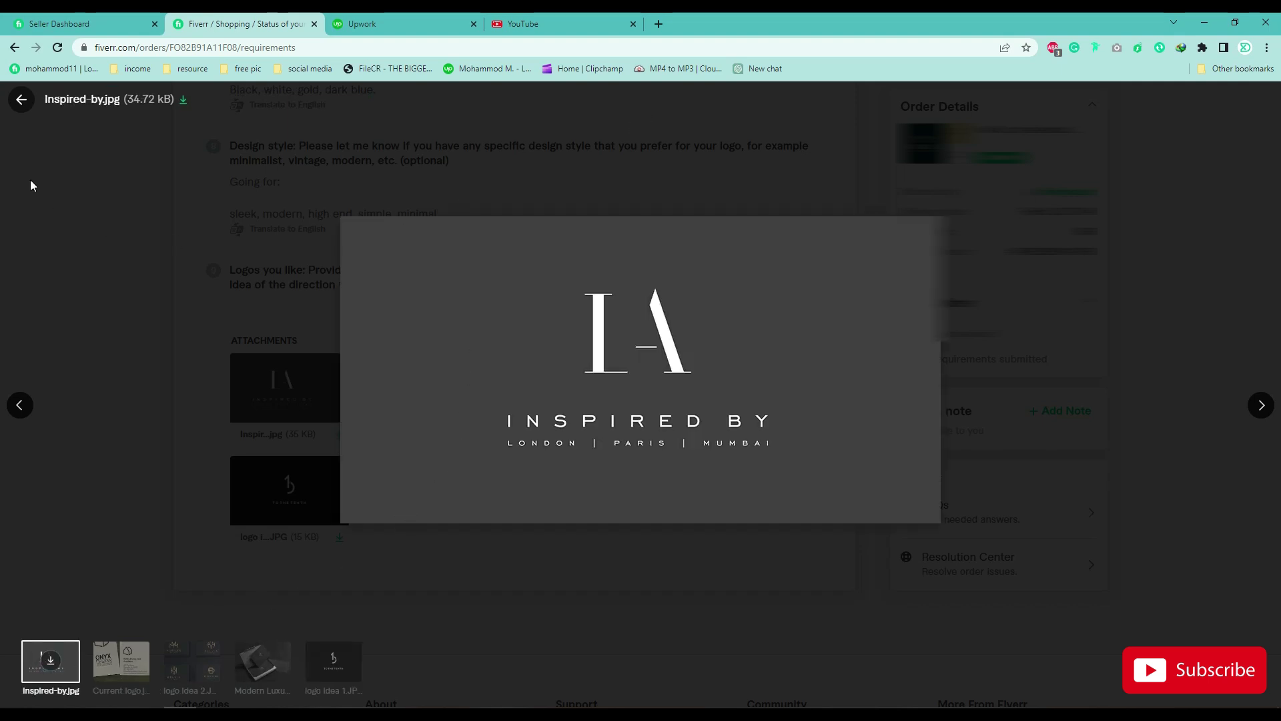
click(19, 103)
scroll(509, 348, up, 15)
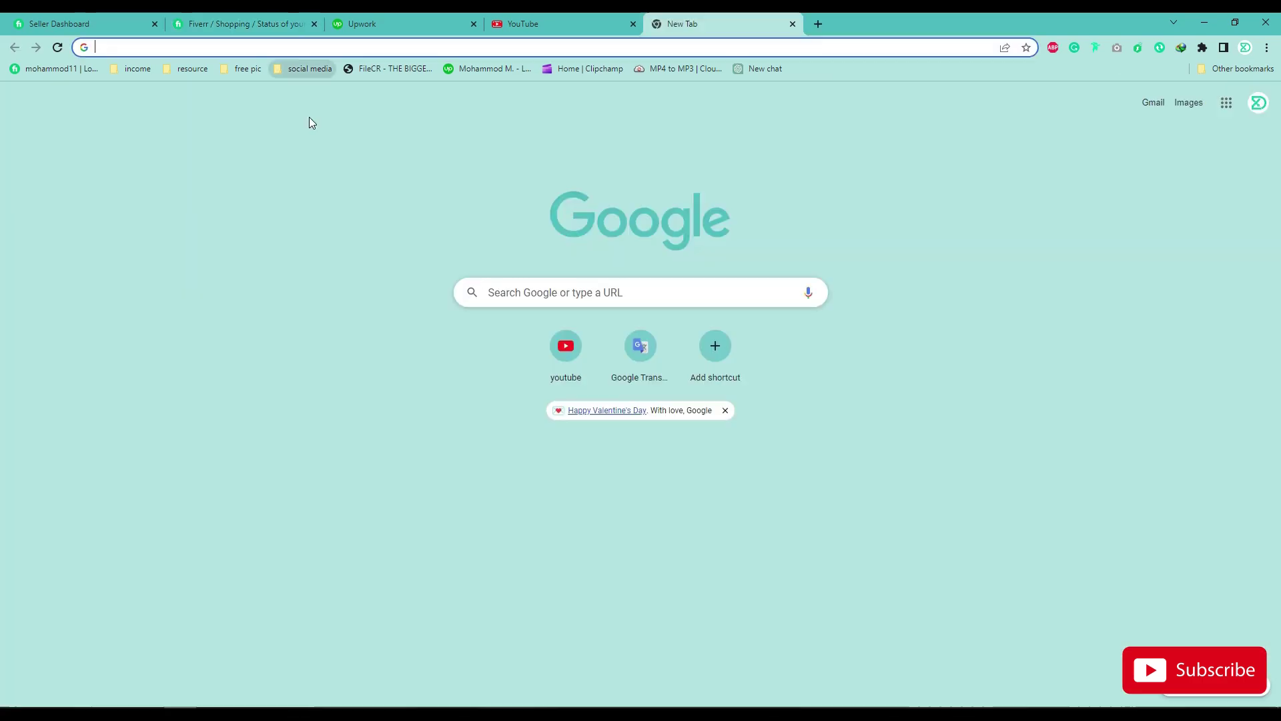
Open Pinterest in the new browser tab and search it for "logo"
click(310, 118)
click(486, 114)
text(logo)
key(Return)
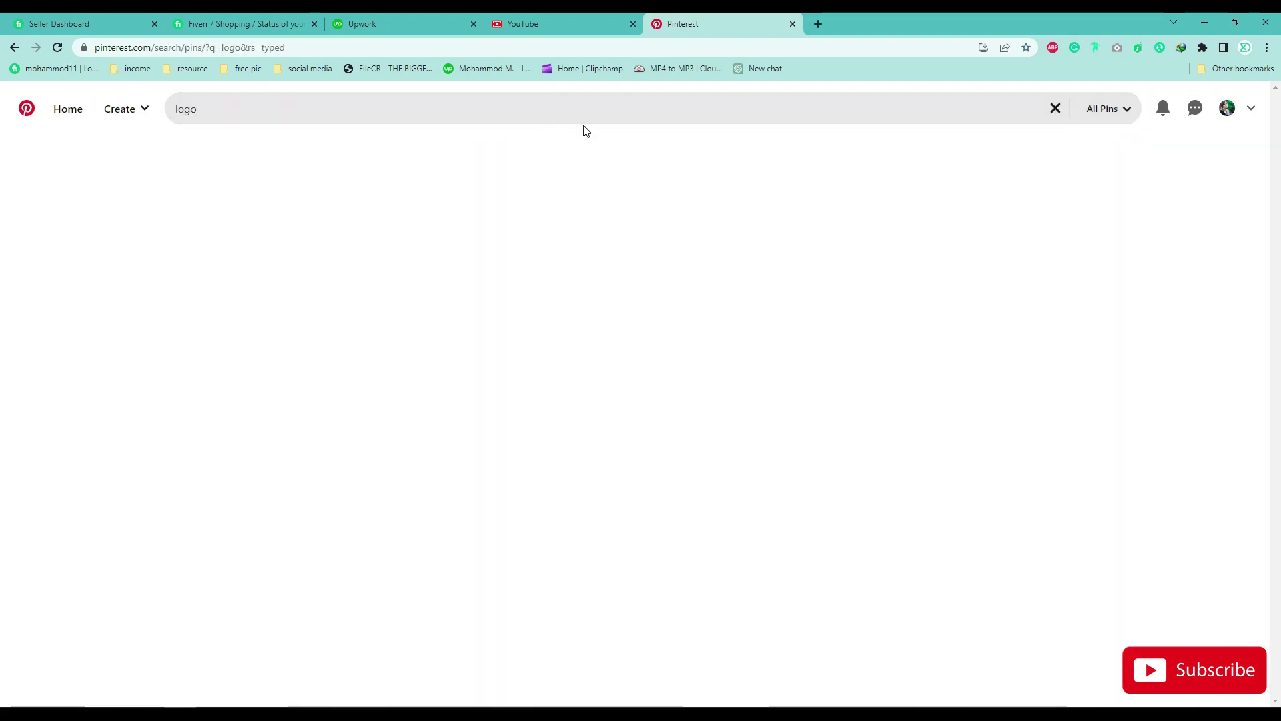
Open the Pinterest home page in a second tab, dismiss its notification request and search for "od logo"
right_click(67, 109)
click(107, 121)
click(867, 23)
click(335, 114)
text(ar)
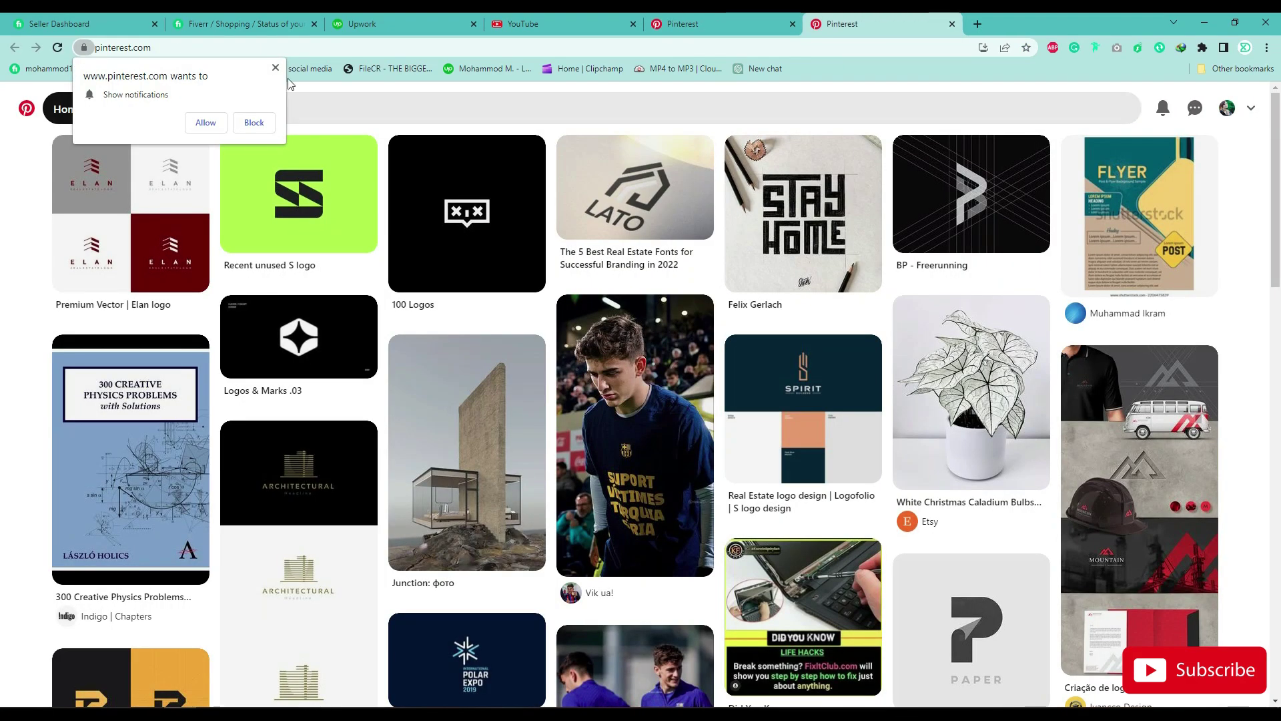
click(274, 66)
click(274, 103)
text(od logo)
key(Return)
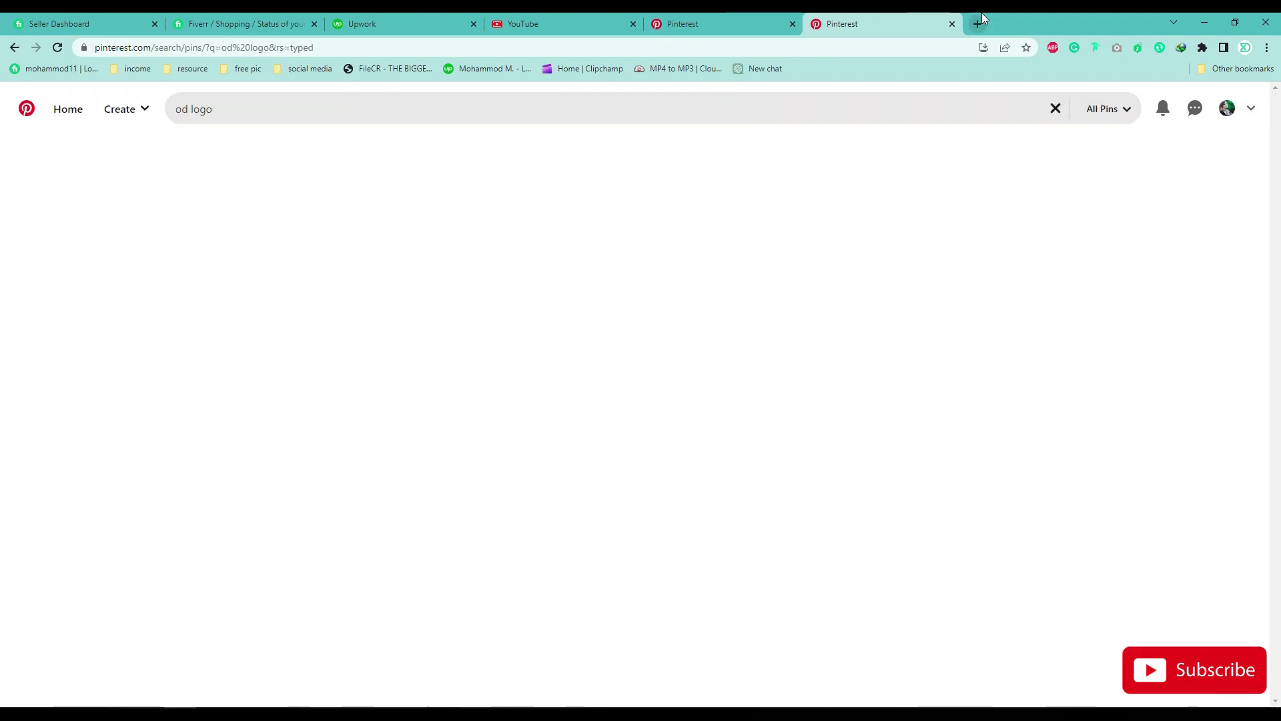
Browse the "od logo" pins for monogram ideas, and look through the general "logo" pins in the other Pinterest tab
scroll(892, 201, down, 20)
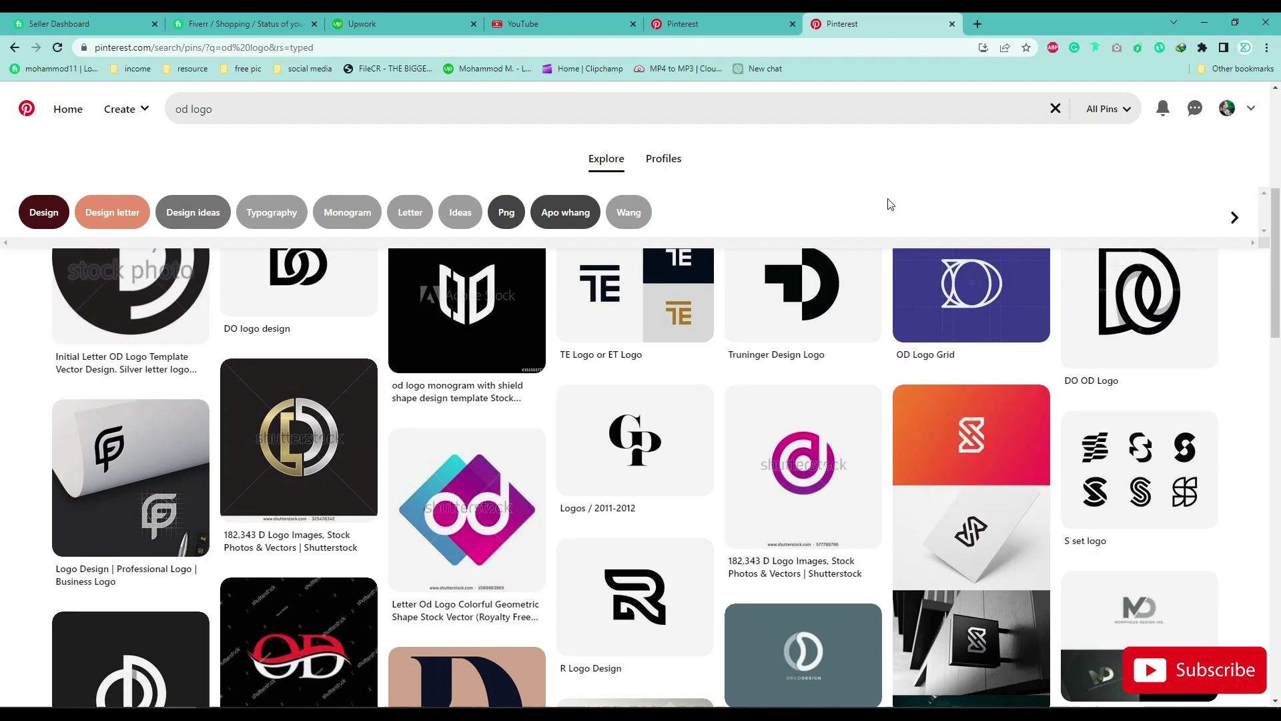
scroll(890, 207, down, 15)
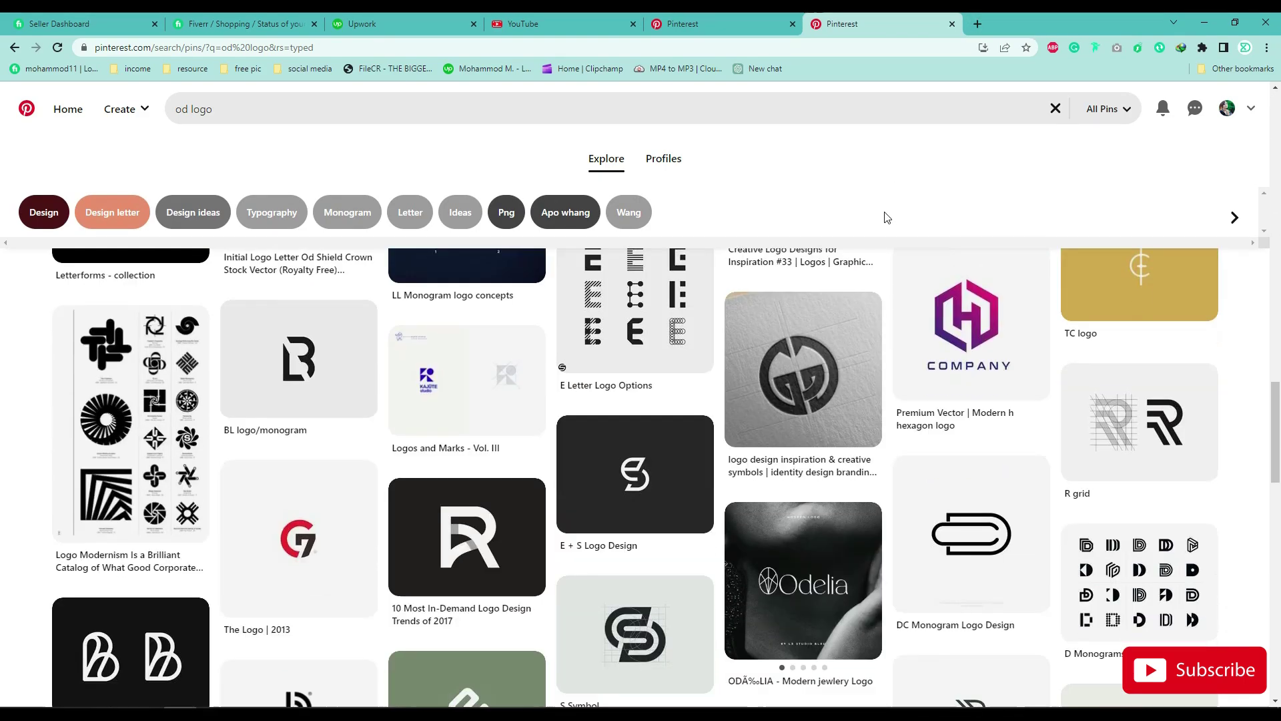
click(739, 20)
scroll(640, 467, down, 10)
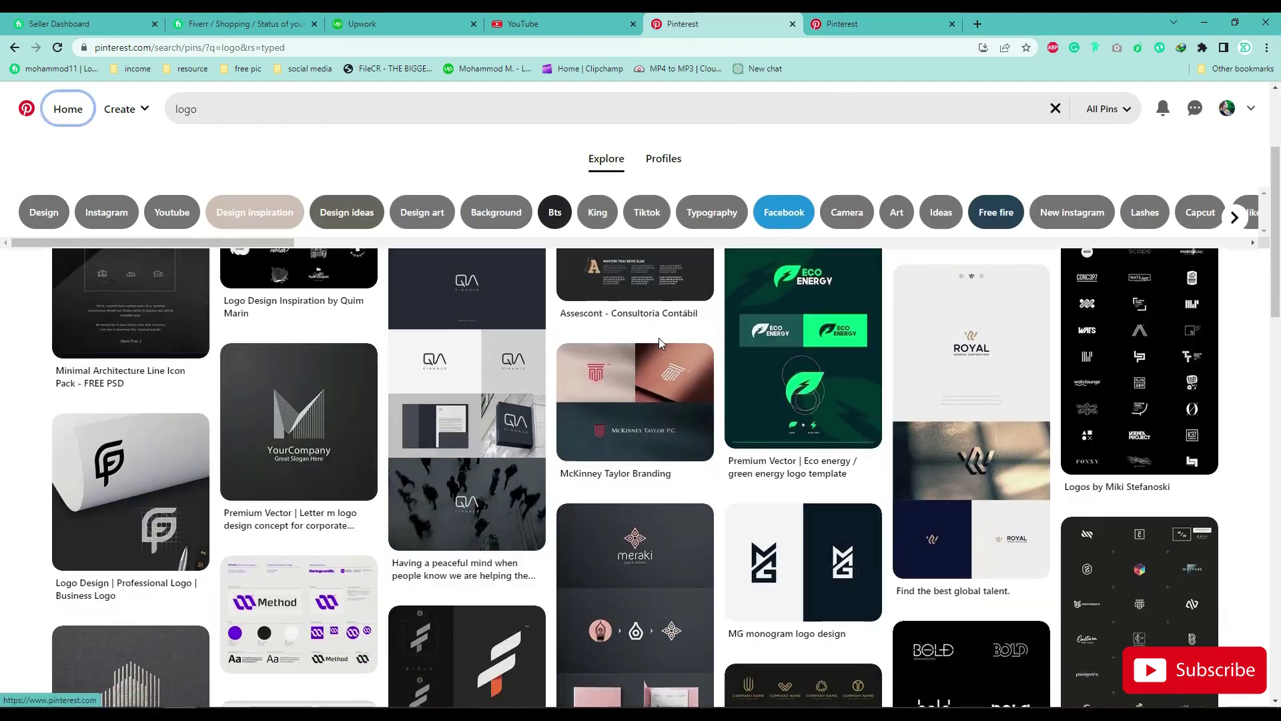
Search Google for "architecture logo" in a new browser tab
key(ctrl+t)
text(ar)
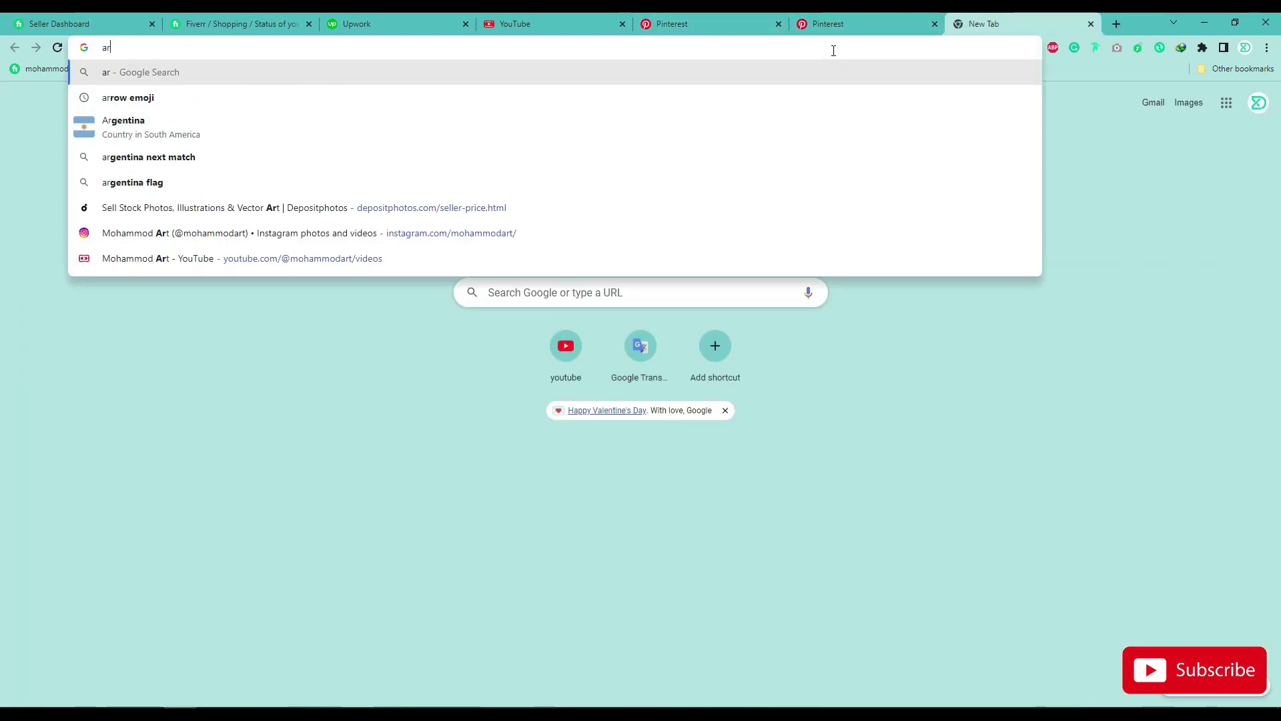
text(chitecture)
click(306, 175)
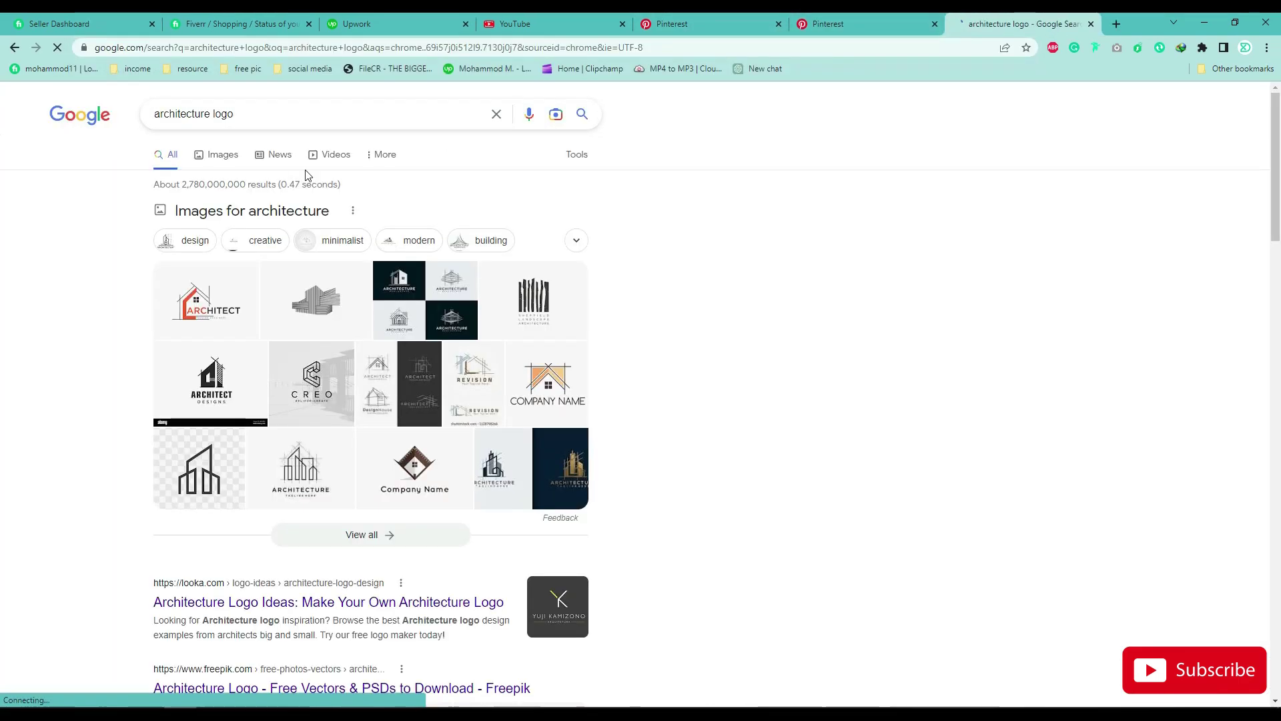
Show the image results for "architecture logo", and search Google Images for "interior logo" in a new browser tab
click(226, 152)
key(ctrl+t)
text(interior logo)
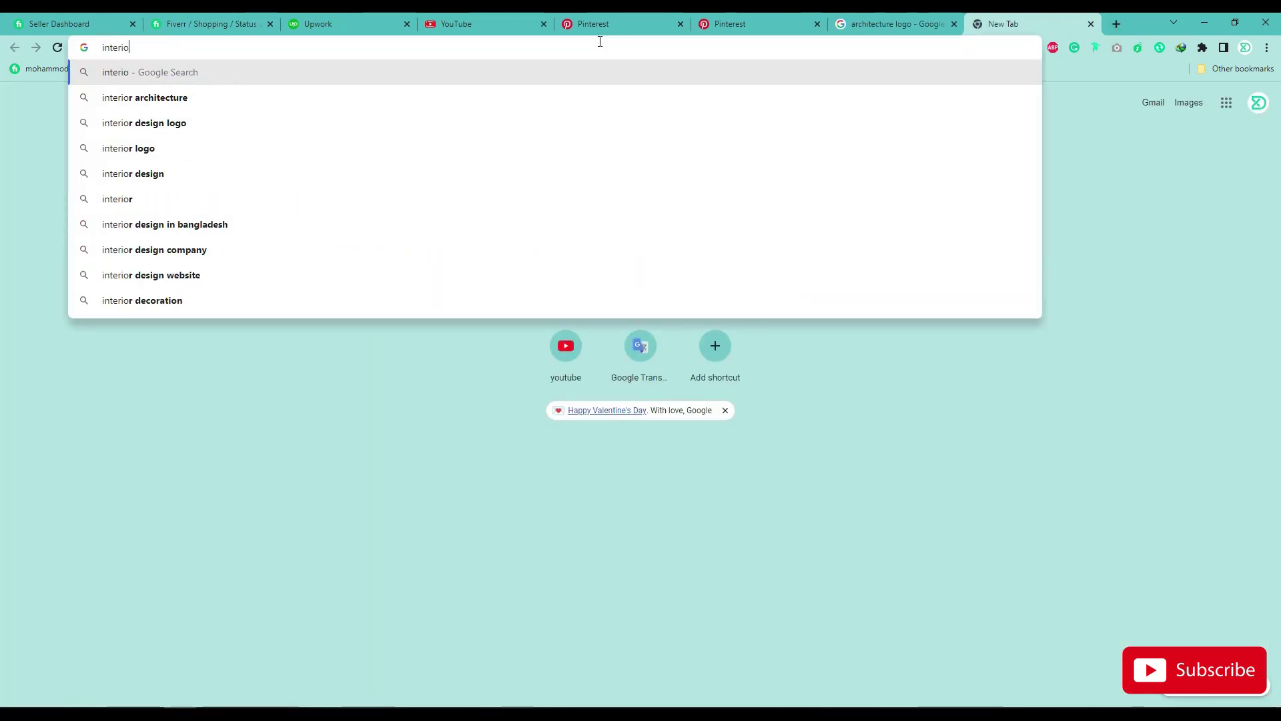
key(Return)
click(219, 148)
Search Google for "home logo" in another new tab and look through its image results
key(ctrl+t)
text(home logo)
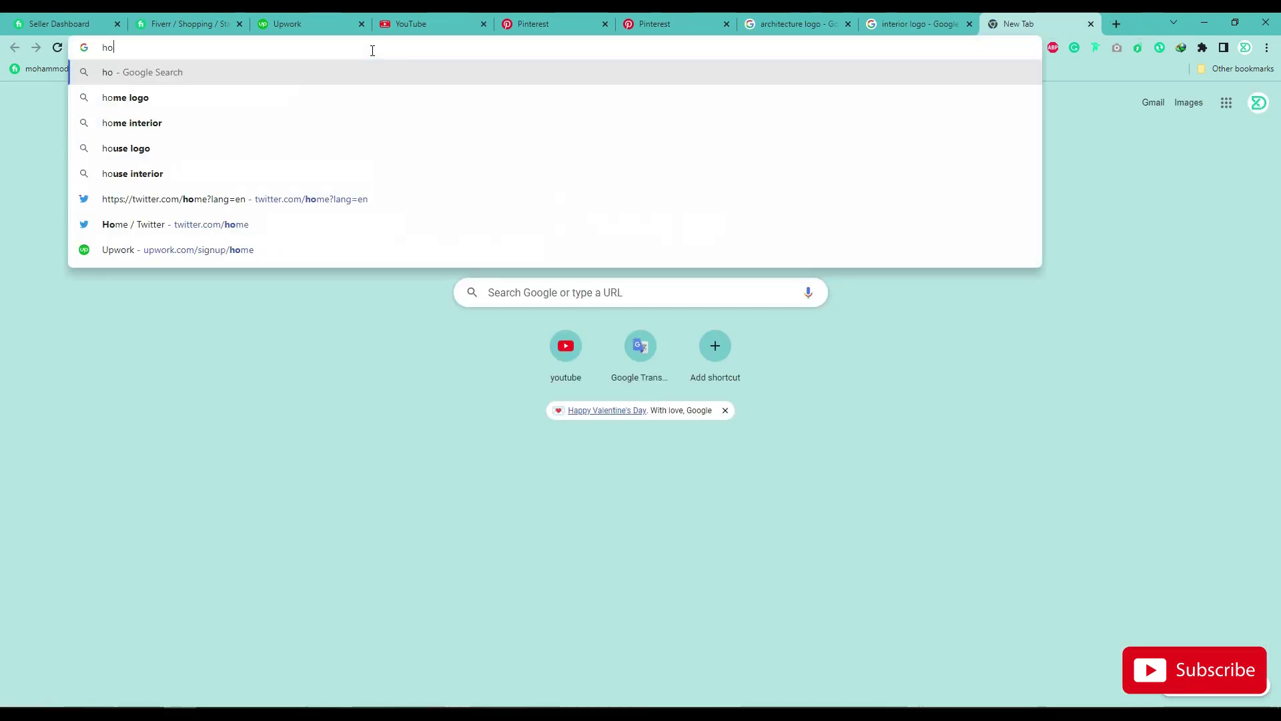
key(Return)
click(228, 158)
scroll(1027, 461, down, 9)
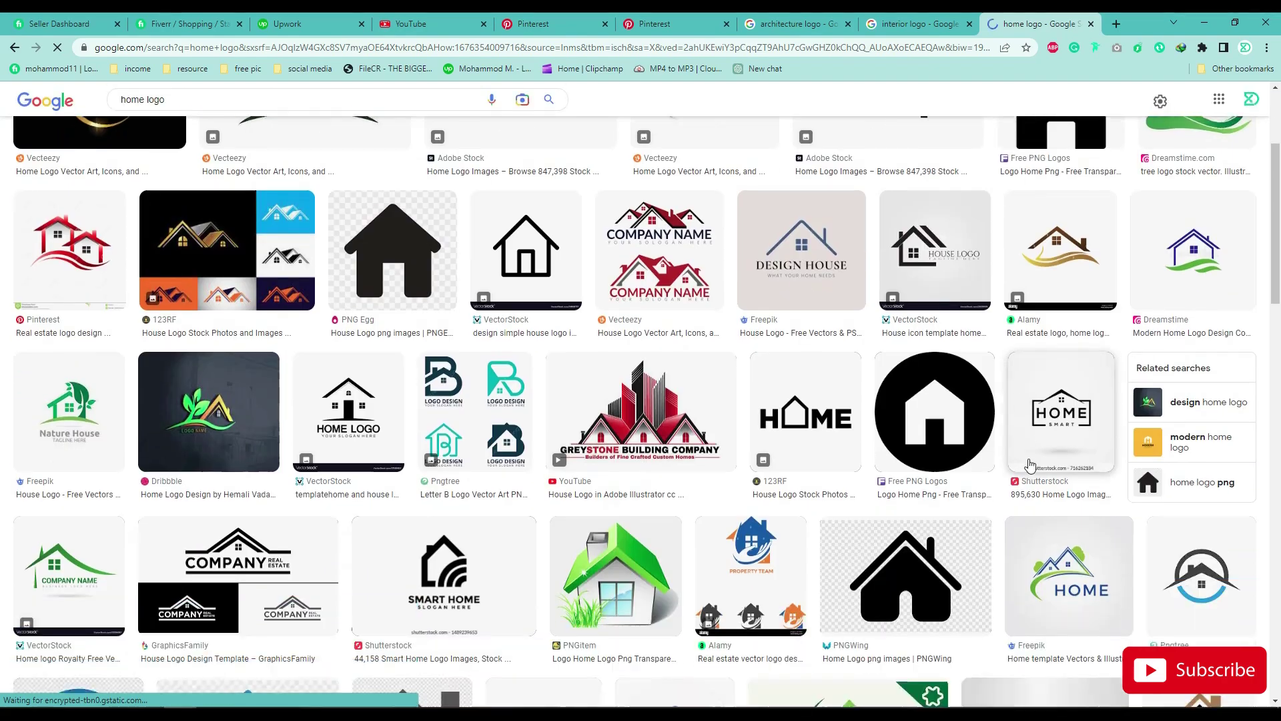
Browse the "interior logo" image results and preview several interior design logos for inspiration
click(916, 24)
scroll(775, 327, down, 6)
scroll(774, 327, down, 4)
scroll(775, 334, up, 2)
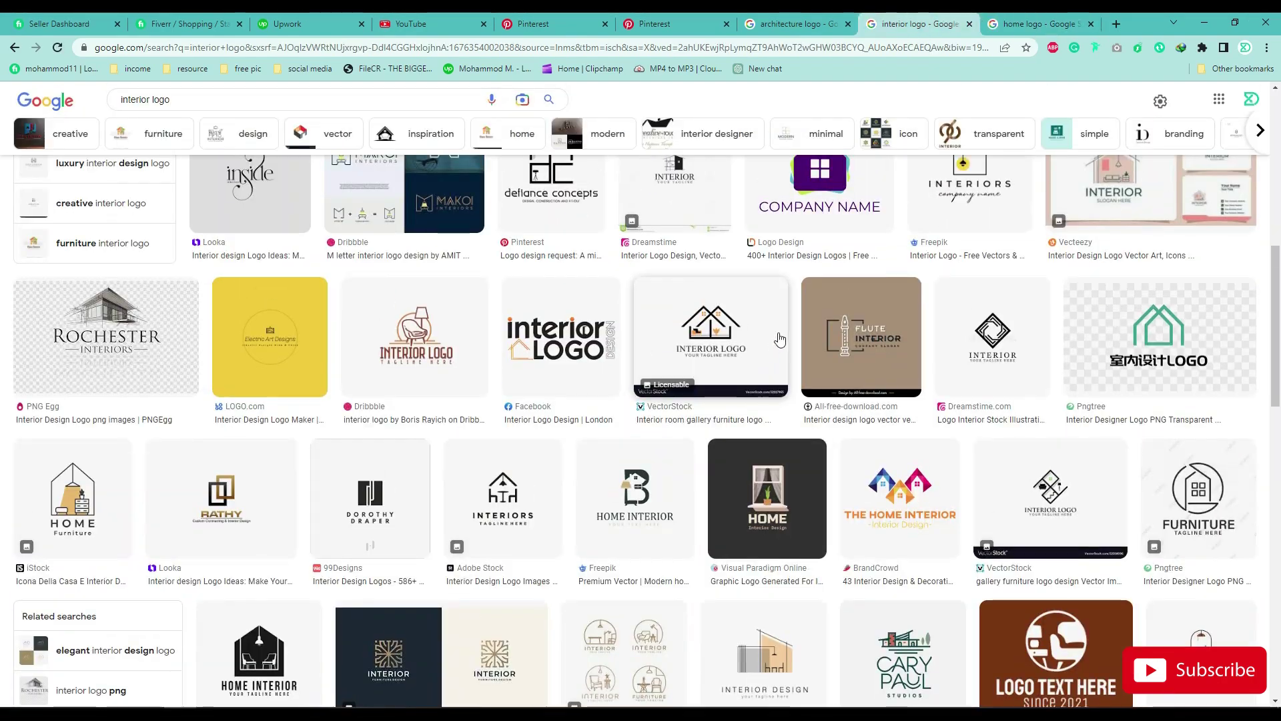
scroll(295, 252, down, 4)
click(294, 252)
scroll(506, 361, down, 3)
click(526, 440)
scroll(526, 440, down, 2)
click(199, 320)
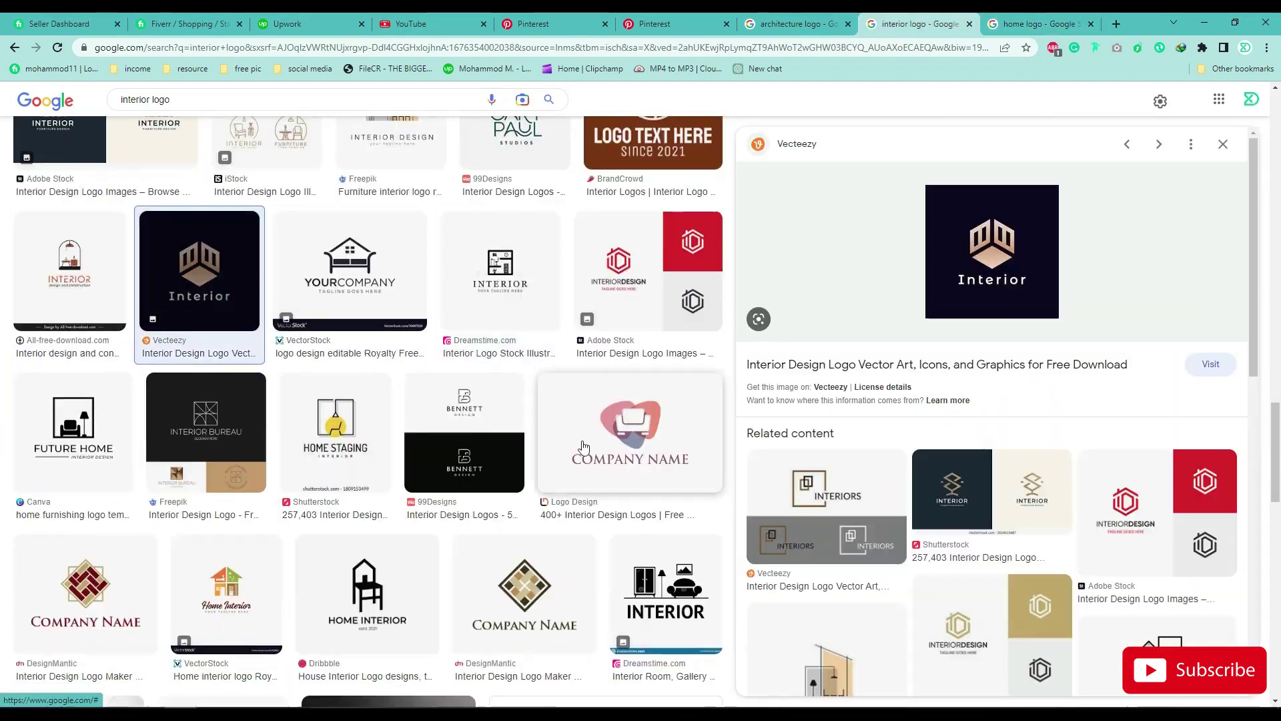
scroll(580, 443, down, 2)
click(501, 360)
scroll(543, 401, down, 7)
scroll(564, 421, up, 4)
Return to the "od logo" pins on Pinterest and look further through the monogram designs
key(ctrl+shift+Tab)
key(ctrl+shift+Tab)
key(ctrl+shift+Tab)
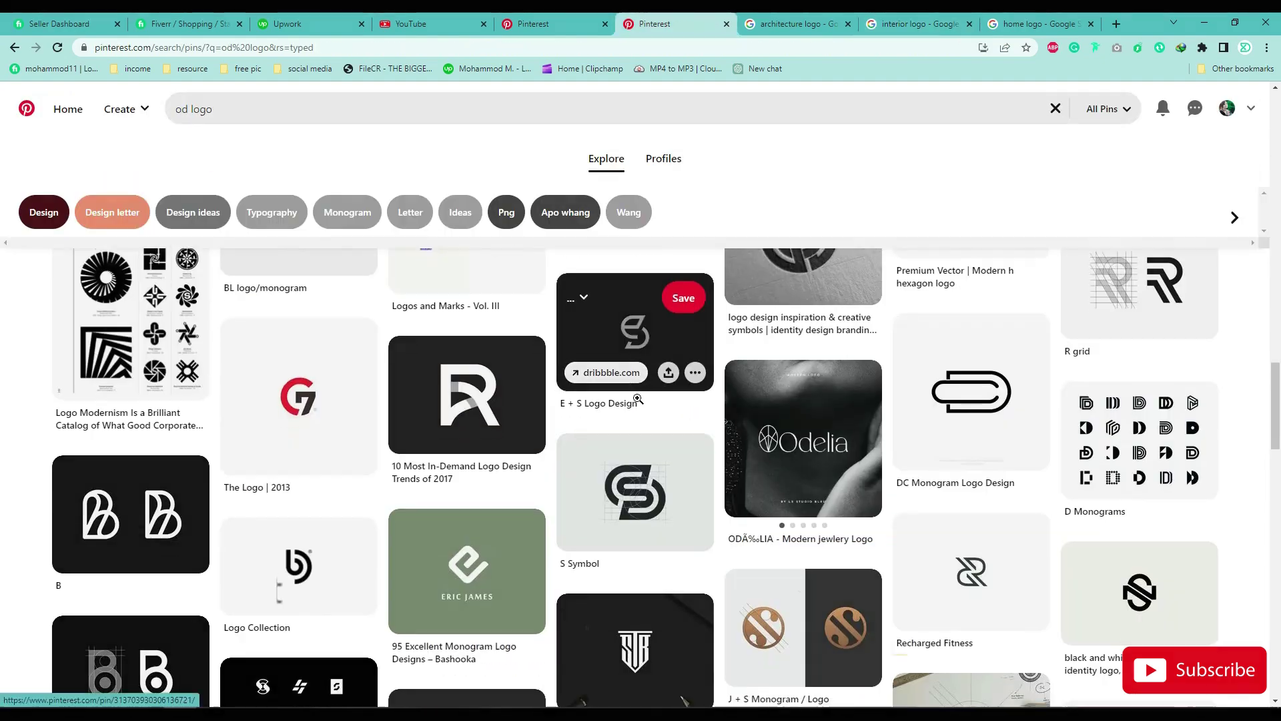
scroll(612, 378, down, 10)
scroll(612, 379, down, 5)
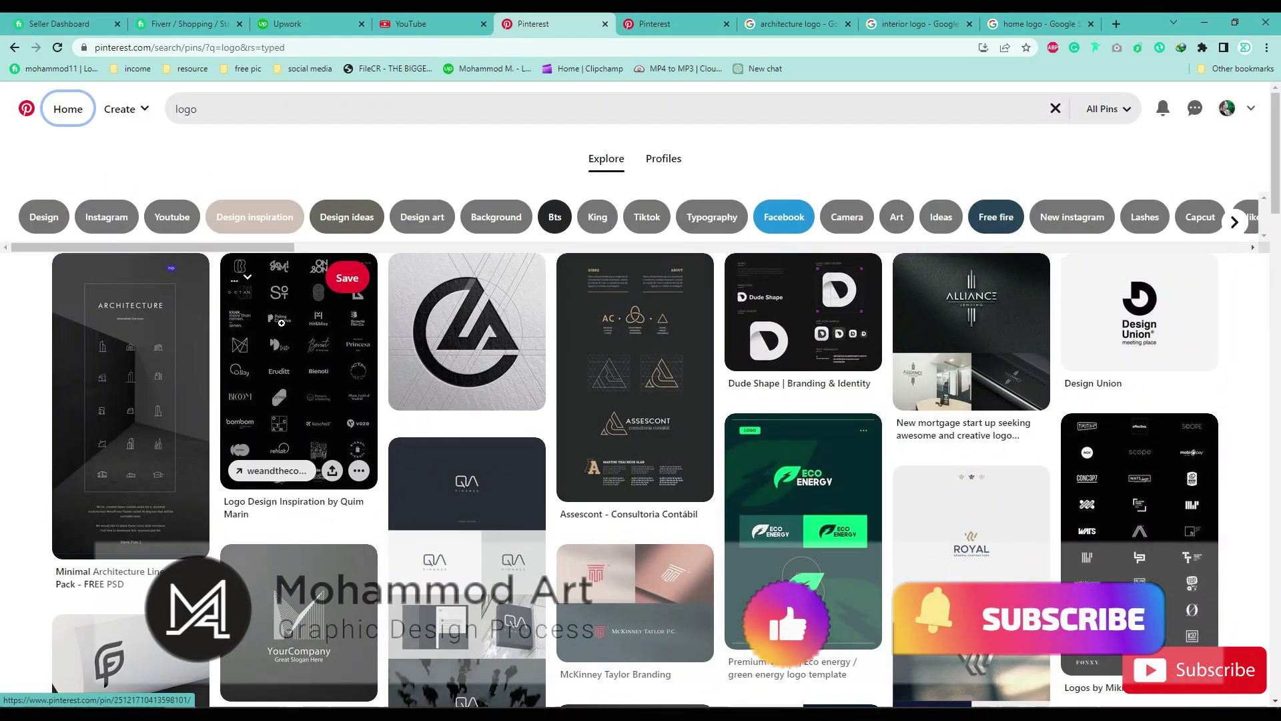
Open the "20 Logos (Architecture Edition)" pin from the Pinterest logo results, dismiss the notification request and browse the related designs
click(350, 395)
scroll(610, 440, down, 2)
click(299, 561)
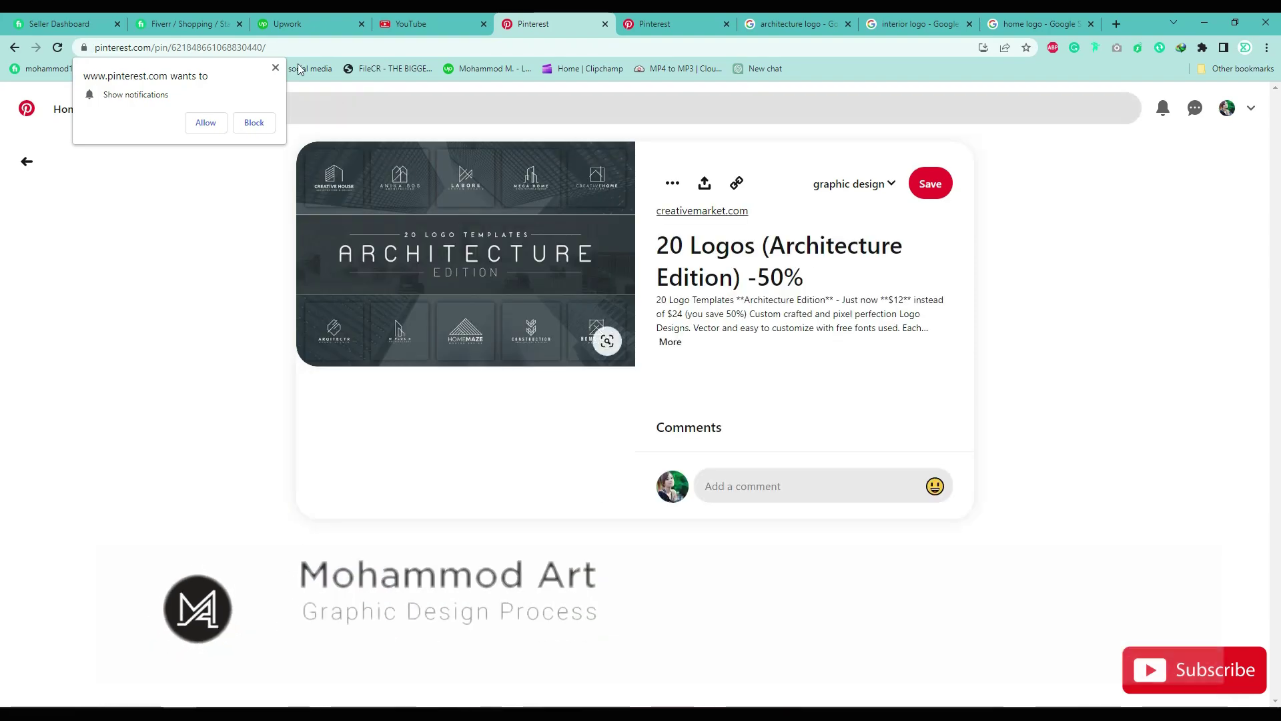
click(275, 67)
scroll(467, 494, down, 5)
scroll(547, 585, up, 3)
scroll(549, 590, up, 2)
scroll(554, 590, down, 15)
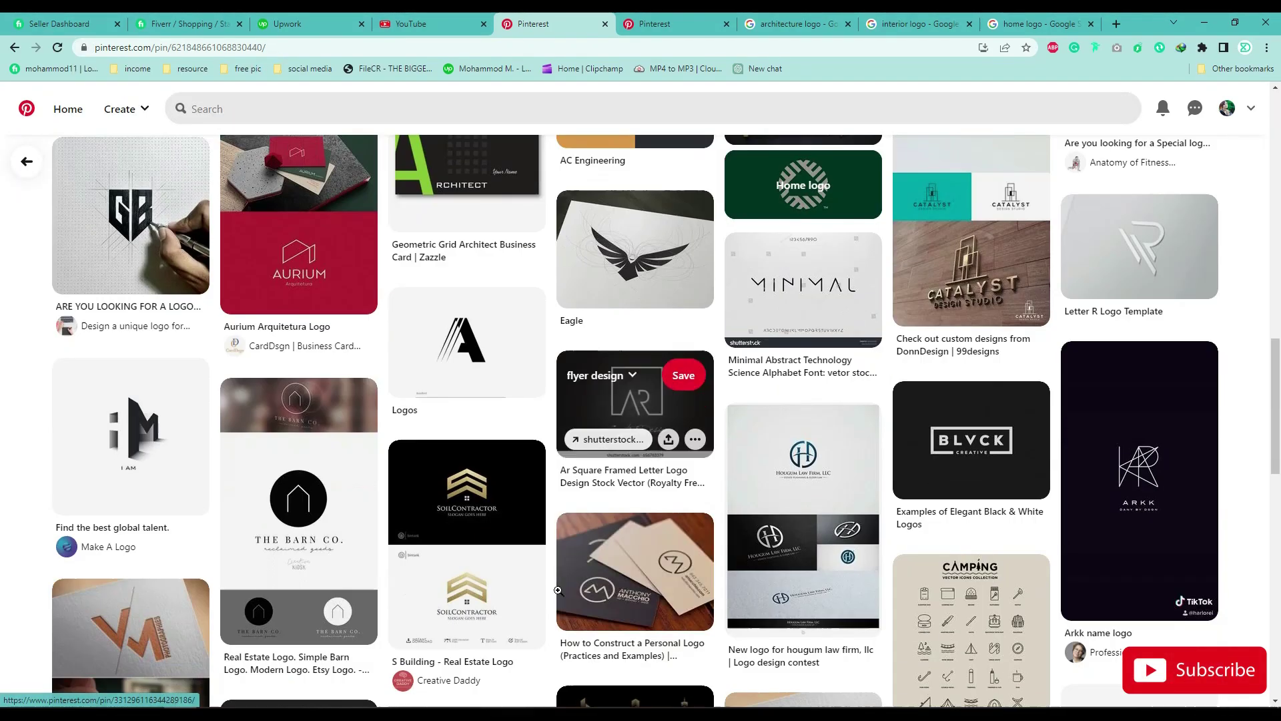
scroll(558, 590, down, 2)
Switch to Illustrator and draw a square about 53 px wide in the artboard's upper middle, with no fill and a black stroke
click(1204, 23)
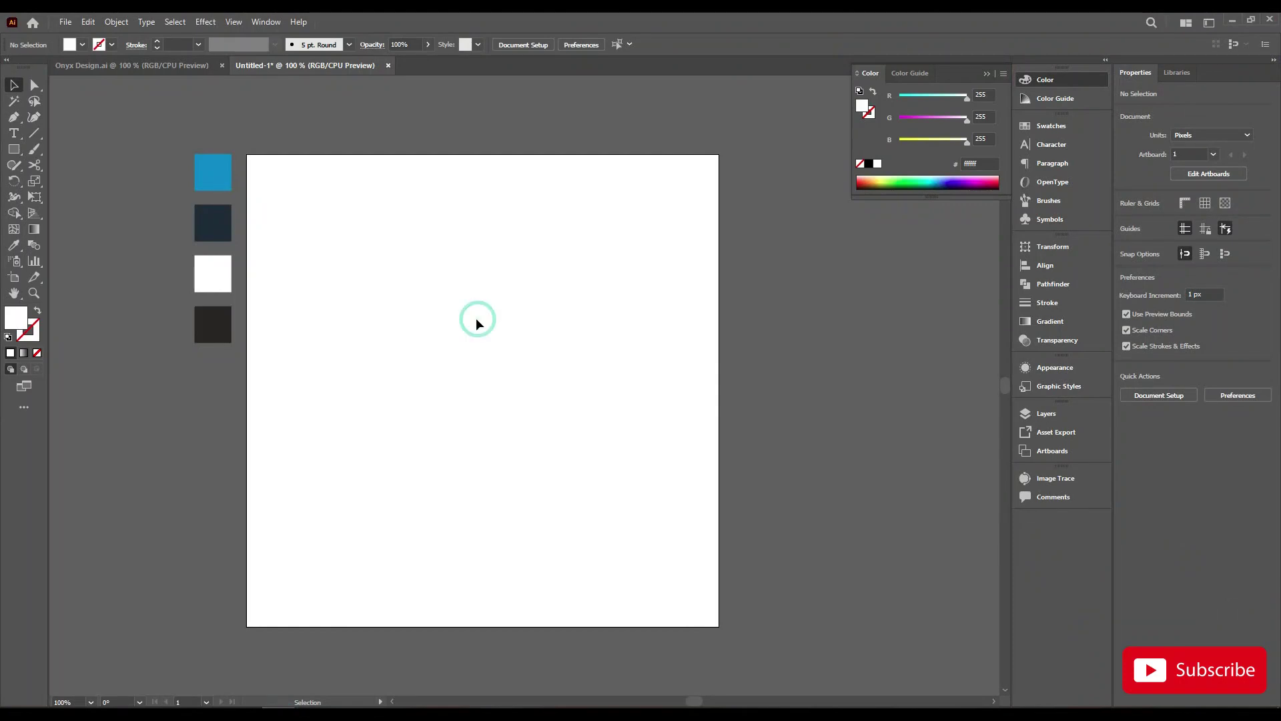
scroll(468, 311, up, 1)
drag(480, 307, 493, 325)
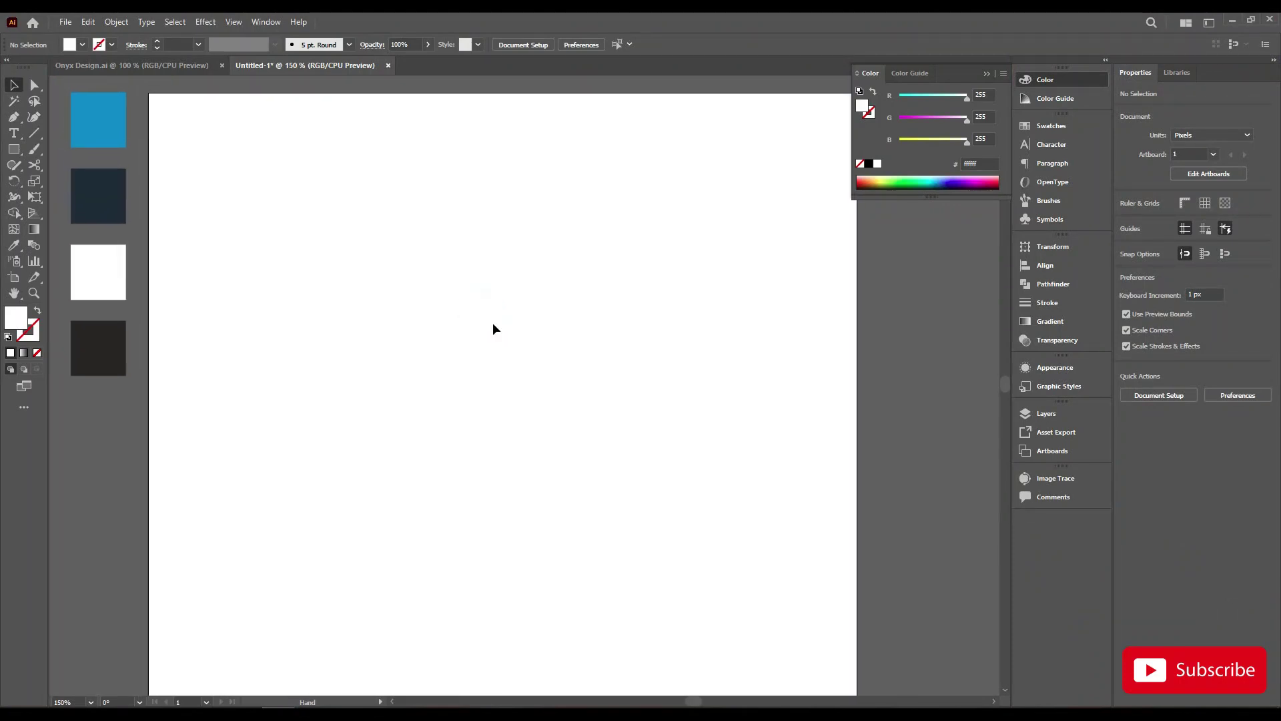
click(14, 150)
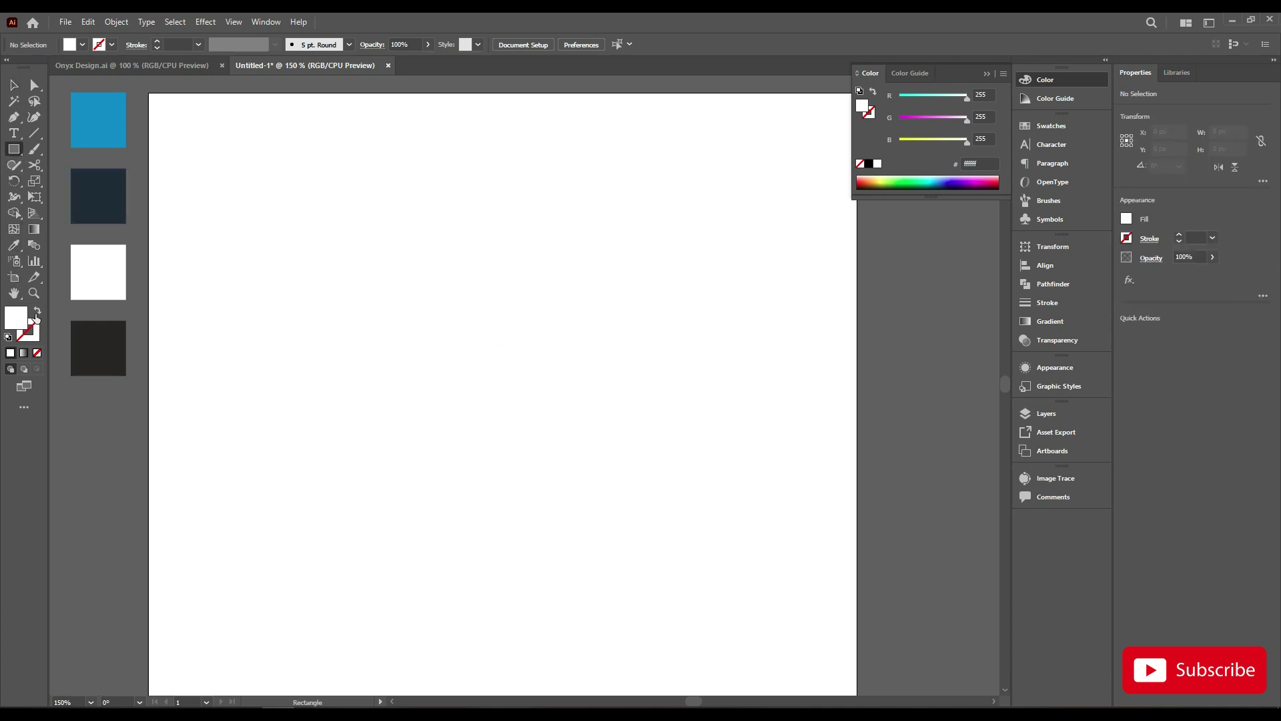
click(37, 312)
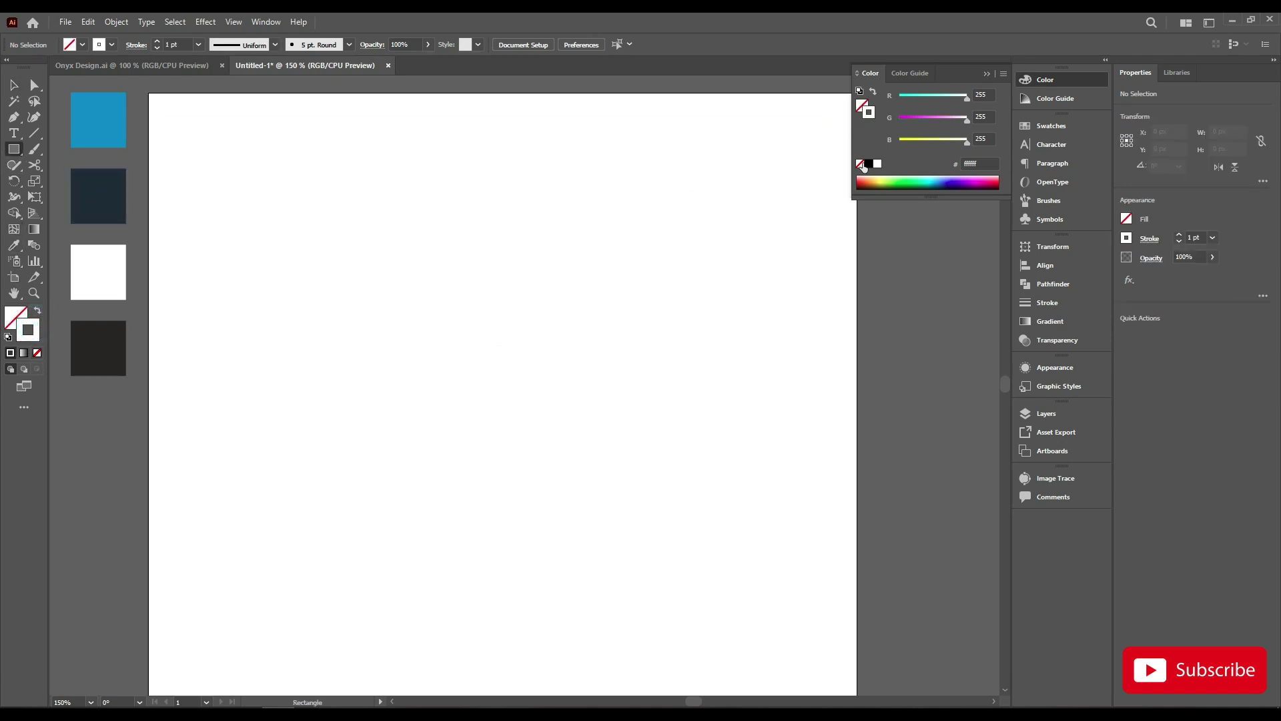
click(868, 163)
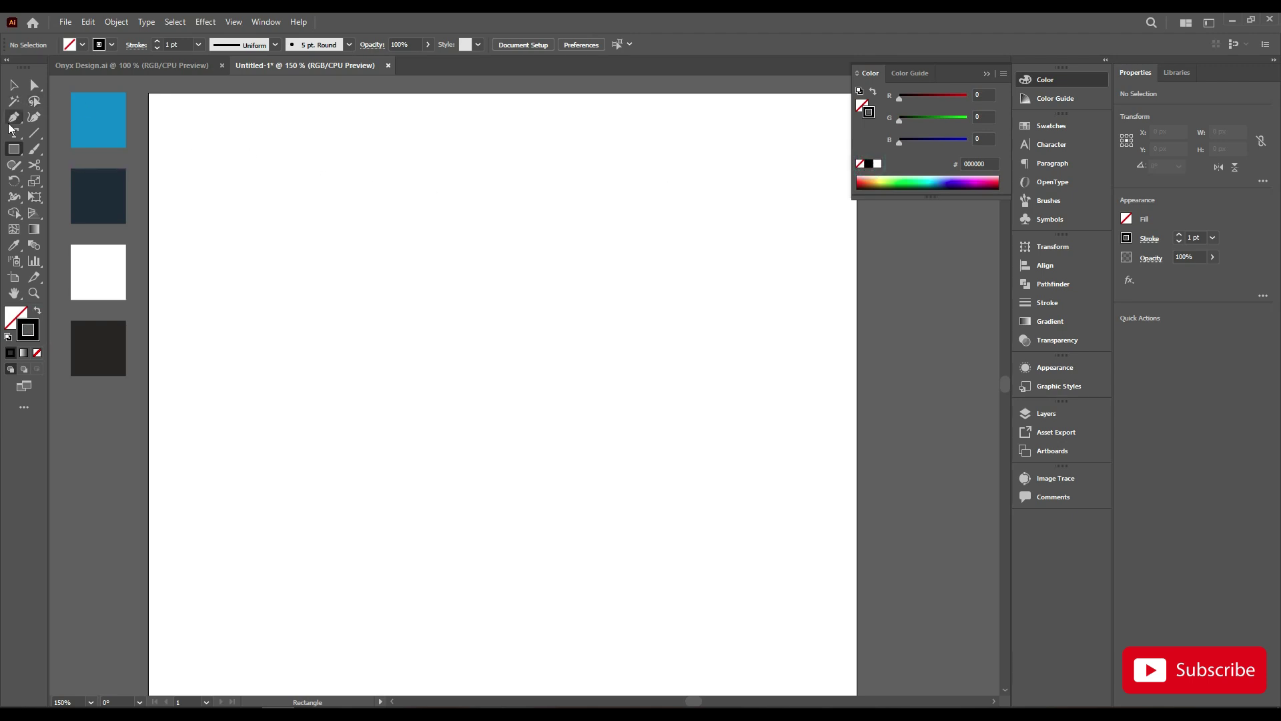
click(22, 153)
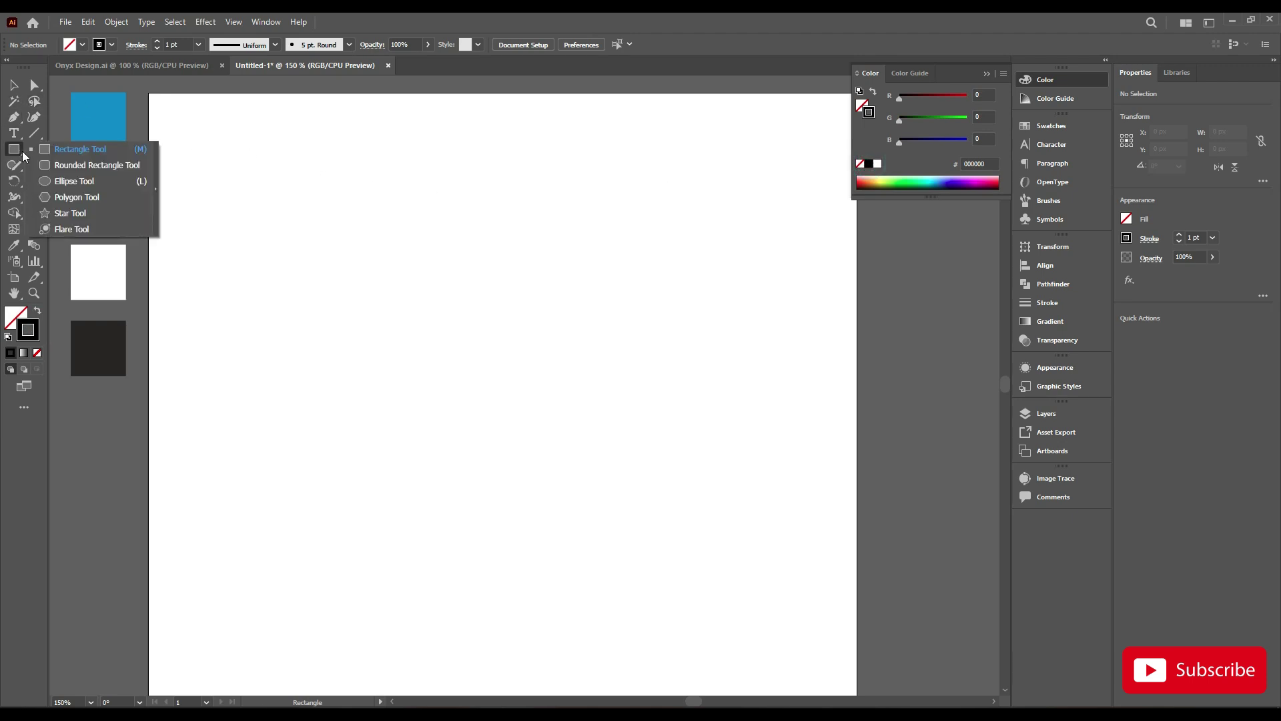
click(73, 148)
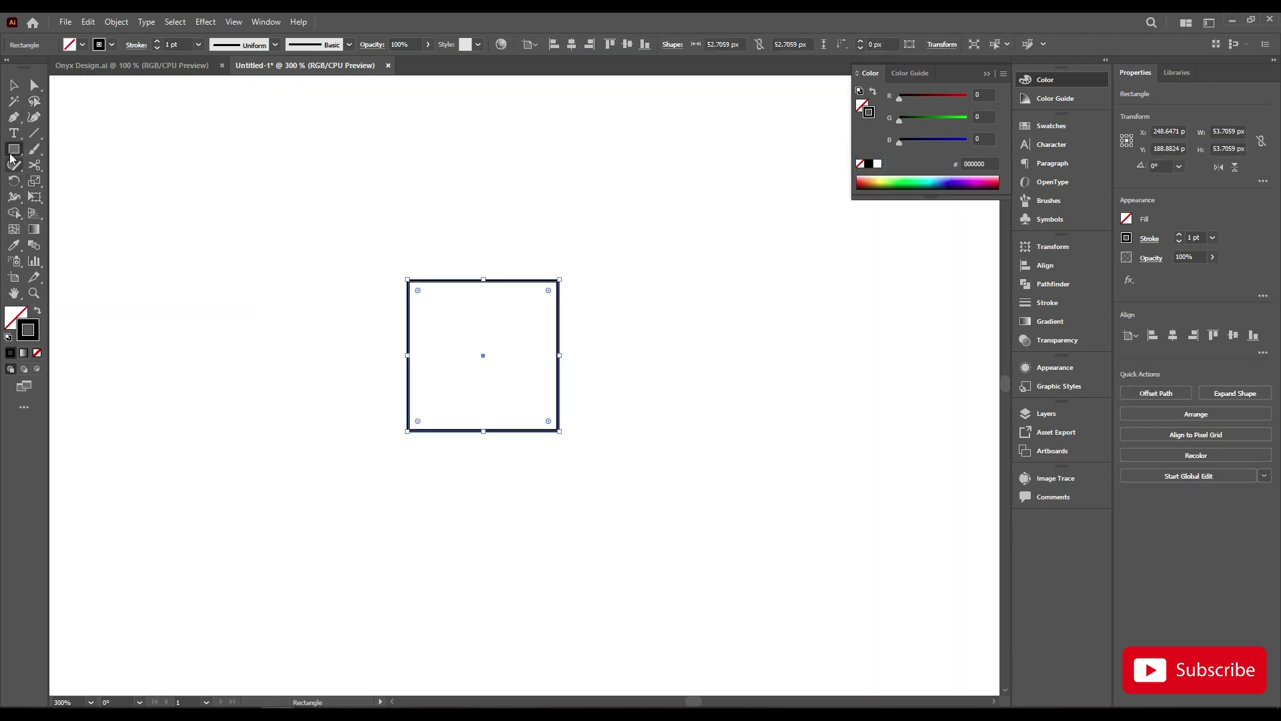
Draw a circle inscribed in the square from corner to corner, and move it clear of the square to its left
click(15, 149)
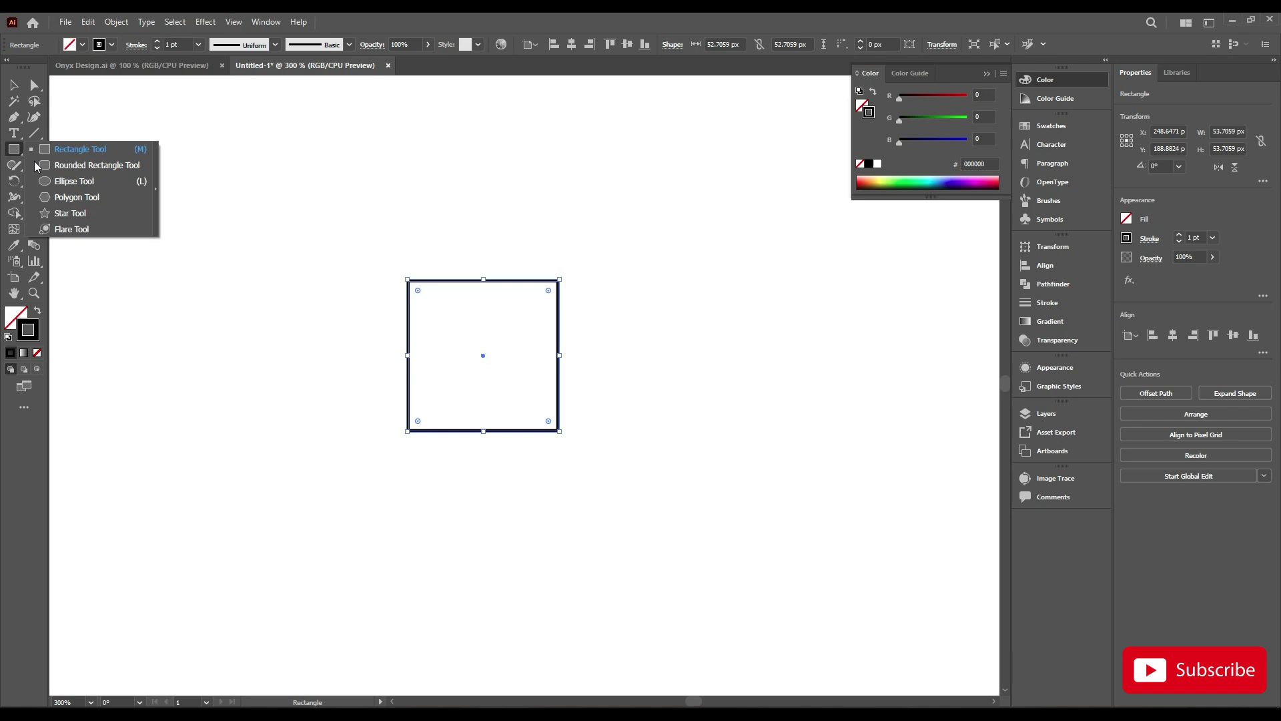
click(74, 181)
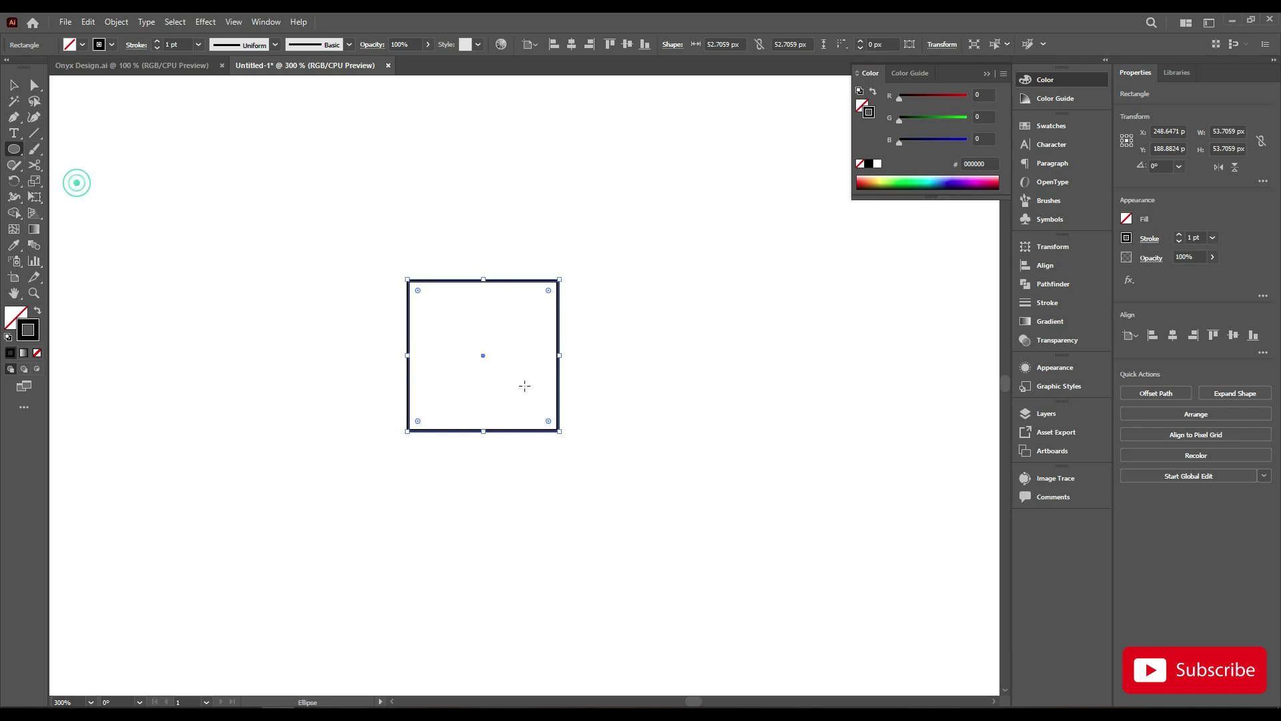
ctrl+click(415, 246)
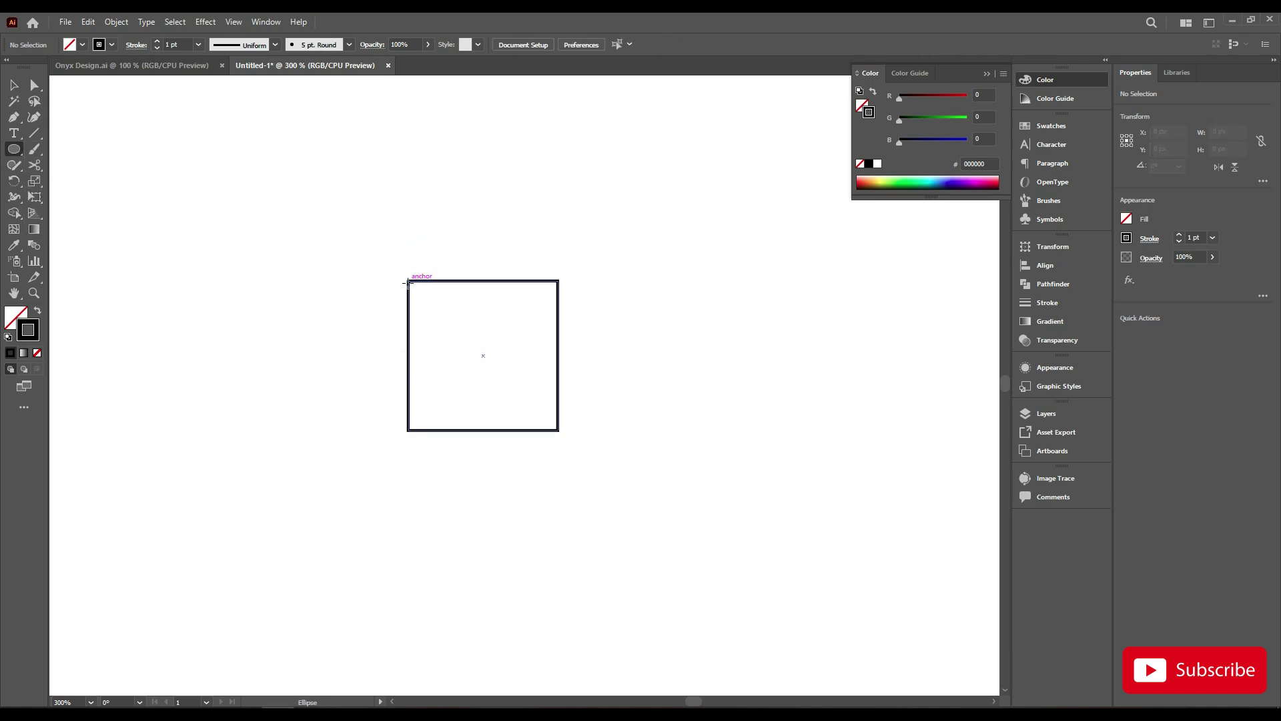
drag(408, 281, 559, 425)
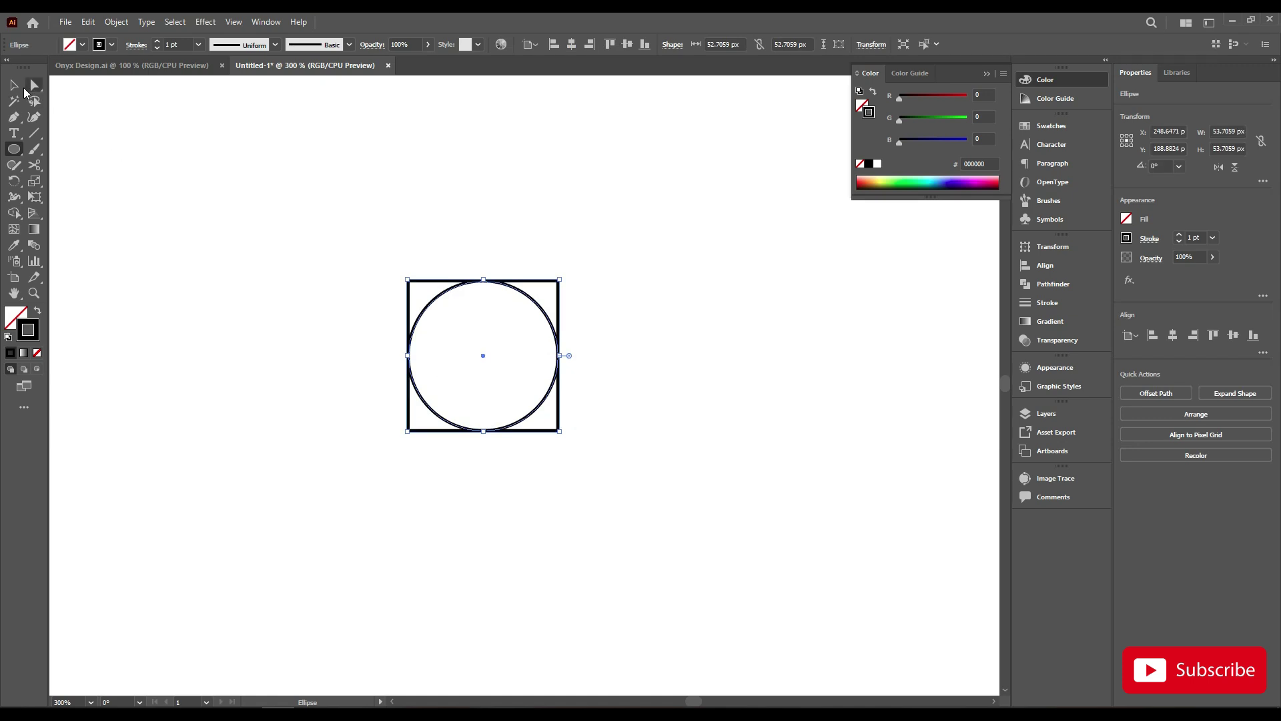
key(v)
click(132, 117)
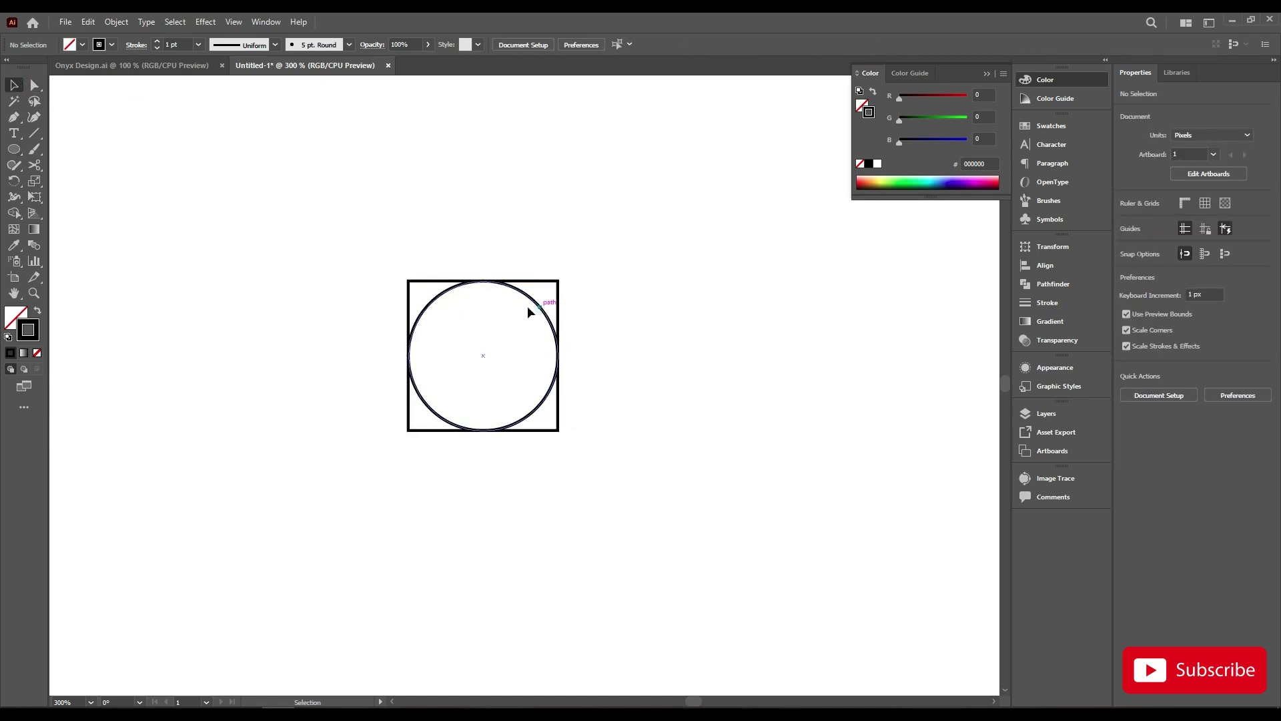
drag(527, 311, 378, 301)
Round the square's two right corners to a radius of about 26.35 px to form a D shape
click(491, 279)
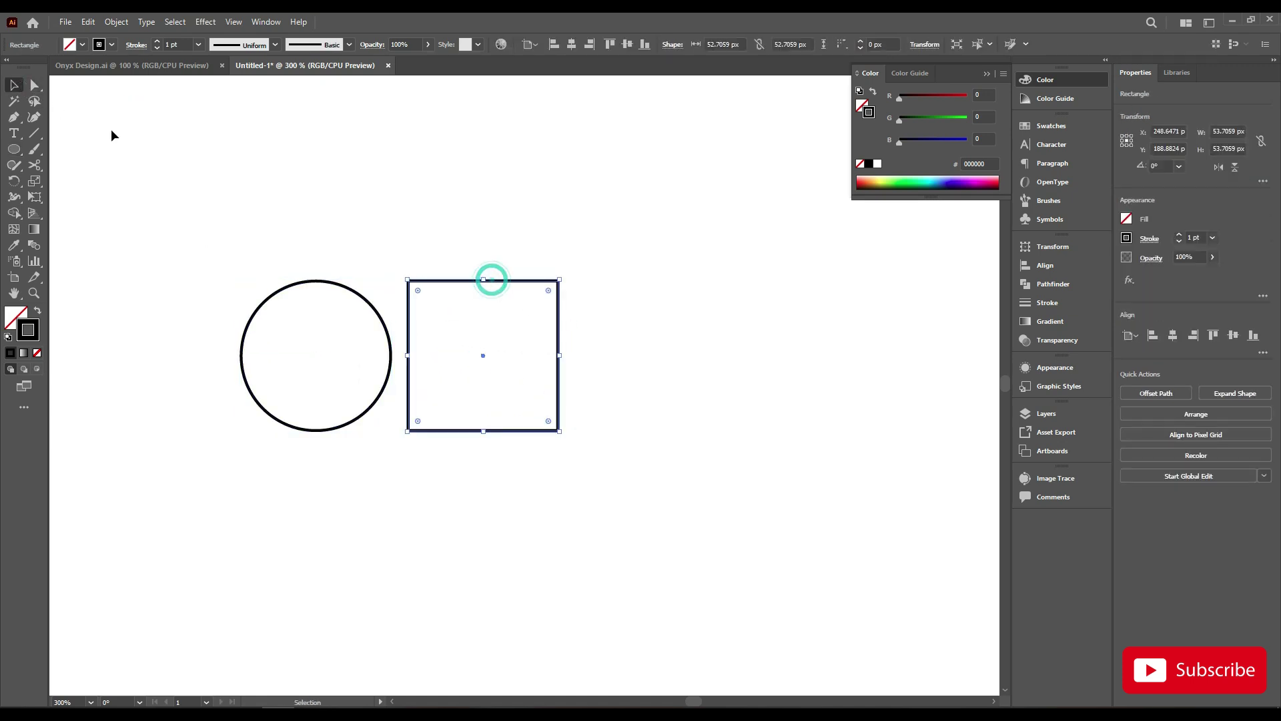
click(39, 88)
click(558, 419)
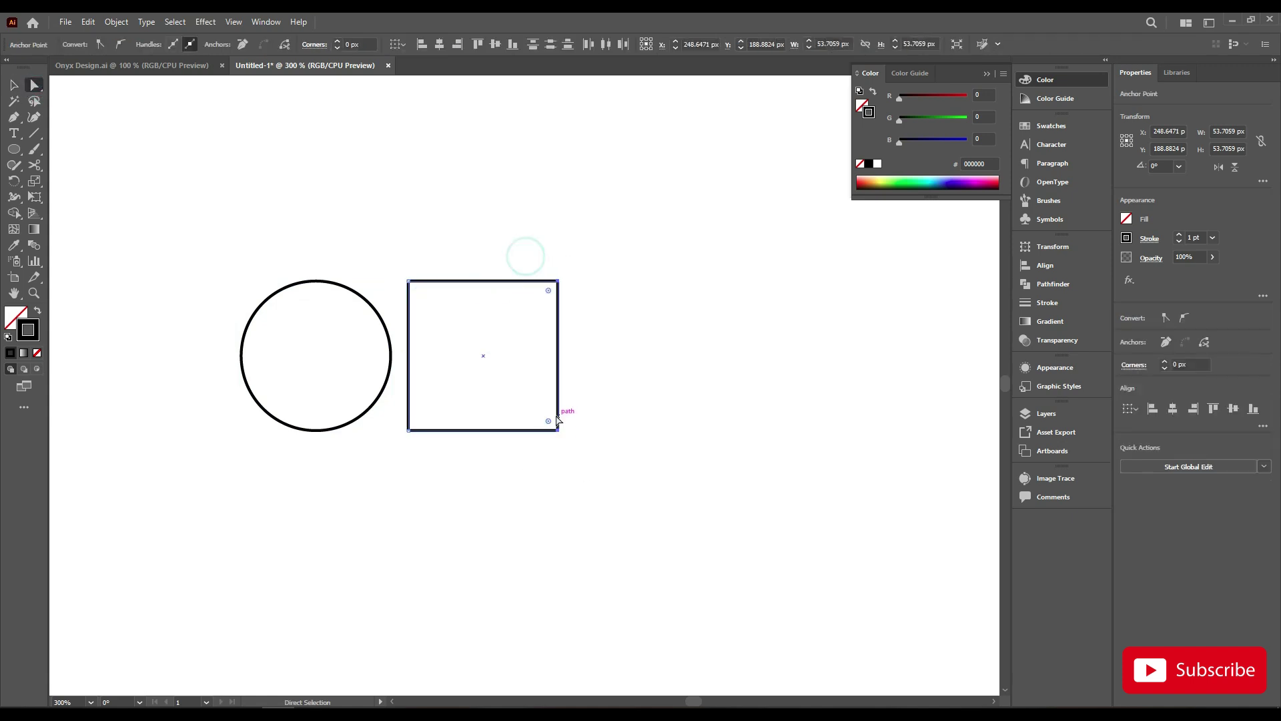
drag(549, 426, 249, 369)
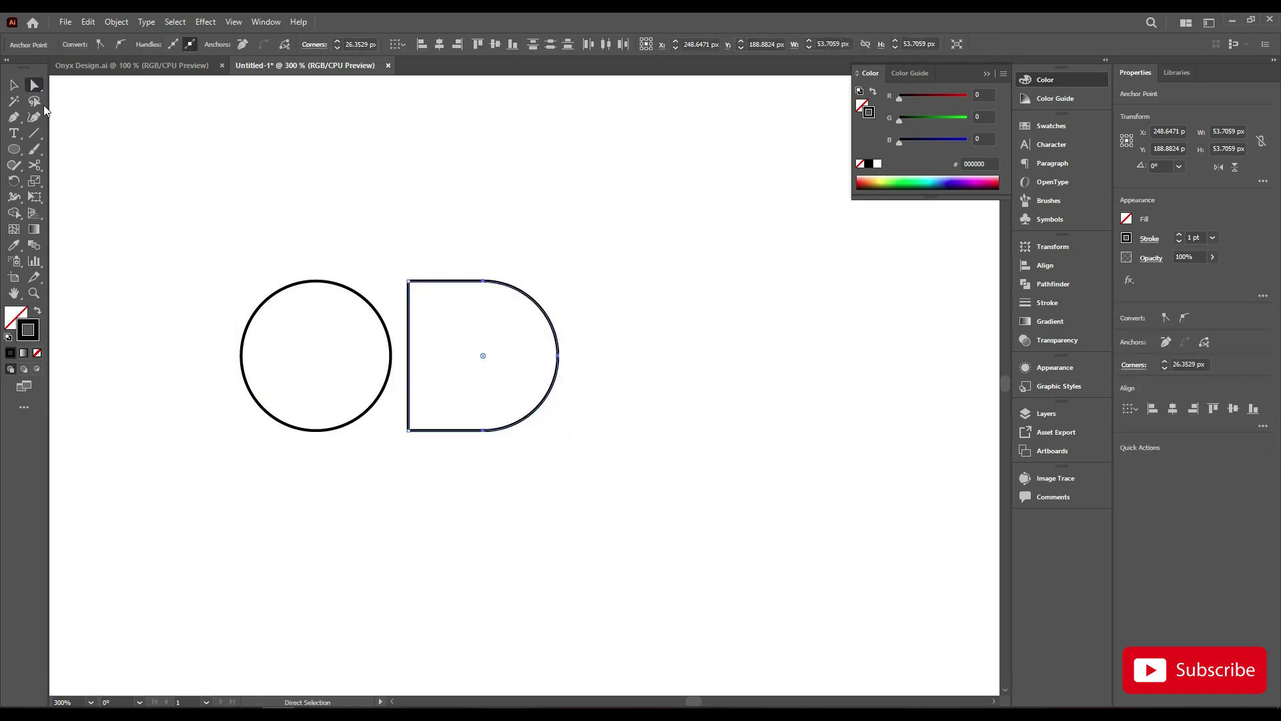
click(14, 84)
click(221, 177)
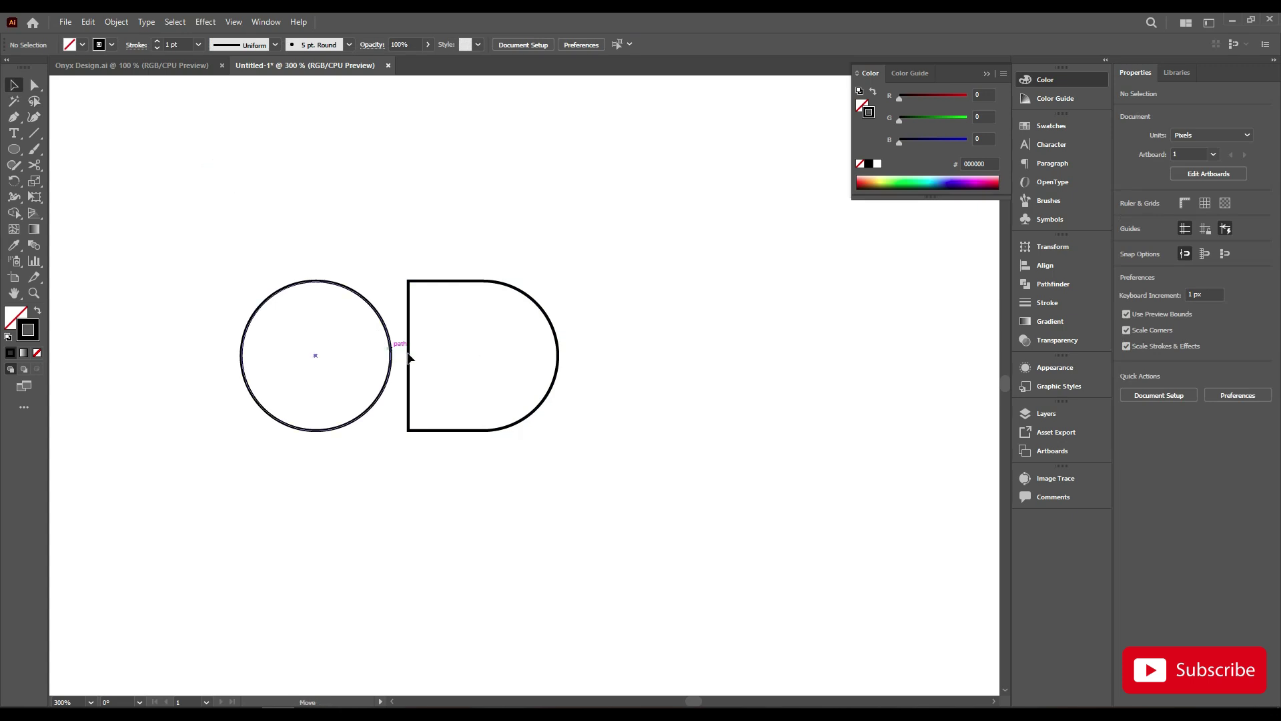
Rotate the D shape to 315° and overlap it with the circle so its peak points up at the circle's centre
mouse_move(394, 354)
mouse_down()
mouse_move(699, 381)
mouse_move(400, 374)
mouse_move(380, 350)
mouse_move(409, 341)
mouse_move(394, 357)
mouse_up()
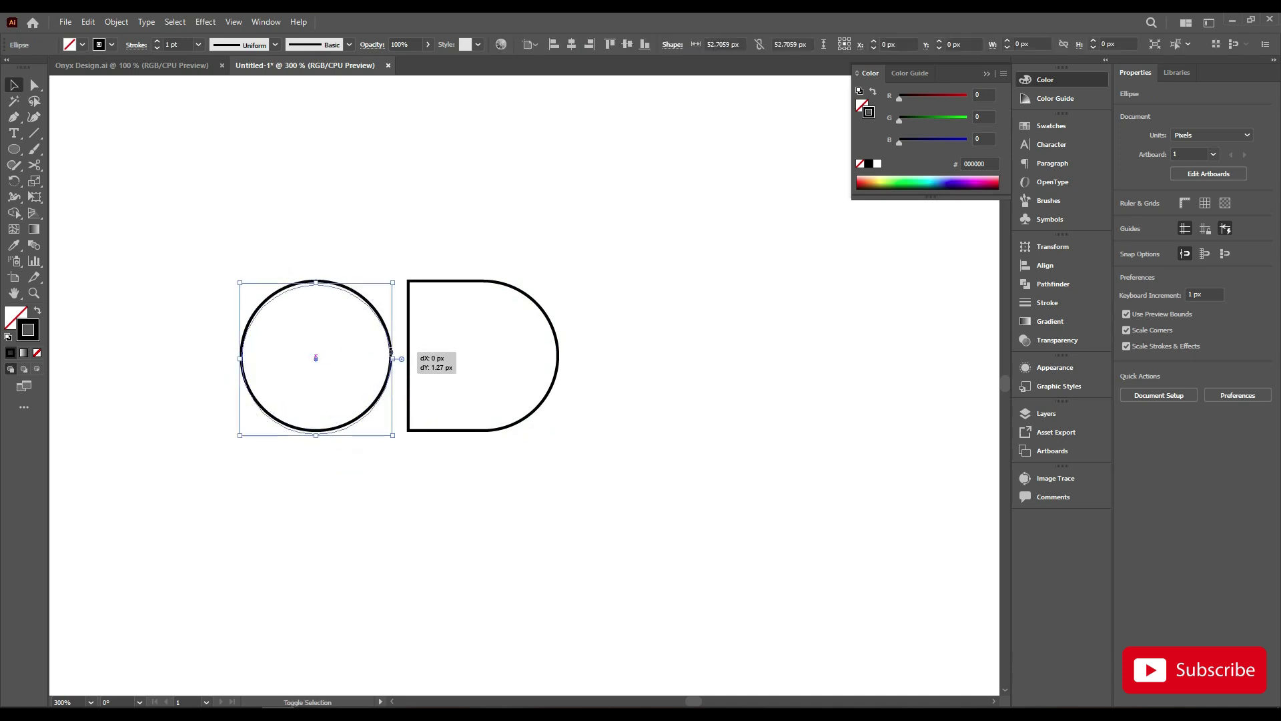
click(432, 247)
click(553, 391)
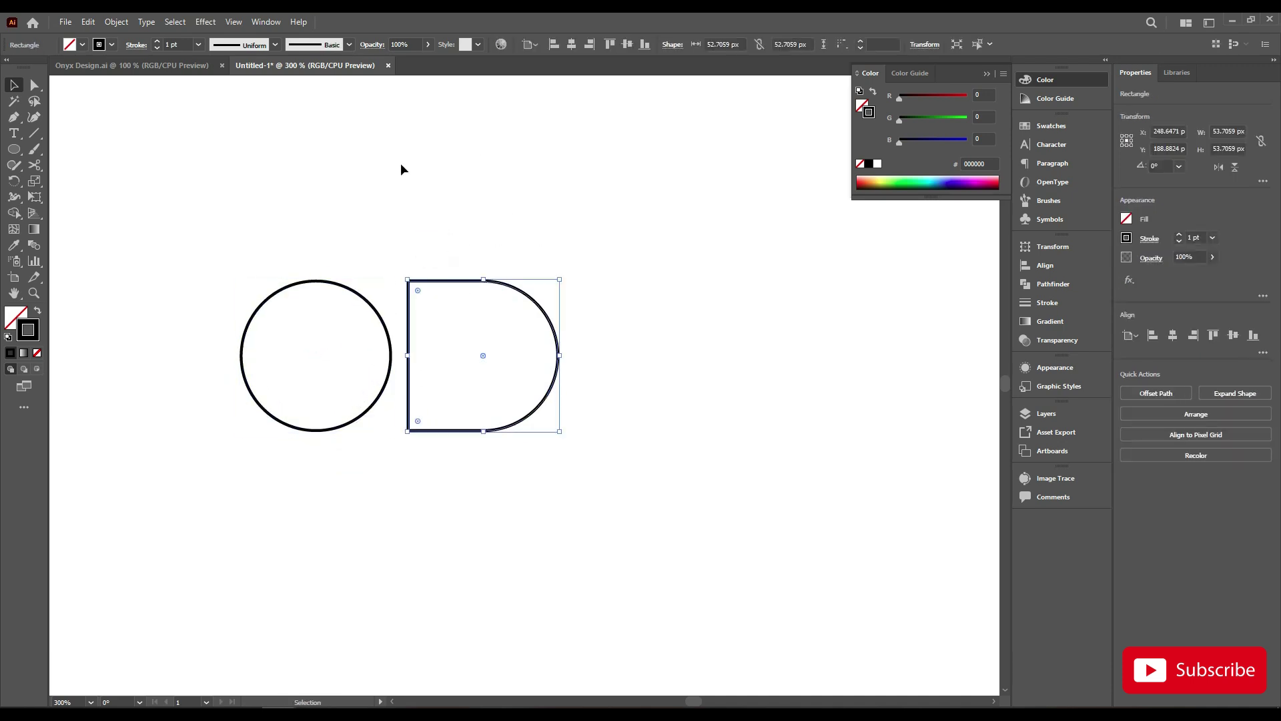
drag(575, 312, 390, 449)
click(614, 316)
drag(399, 349, 563, 410)
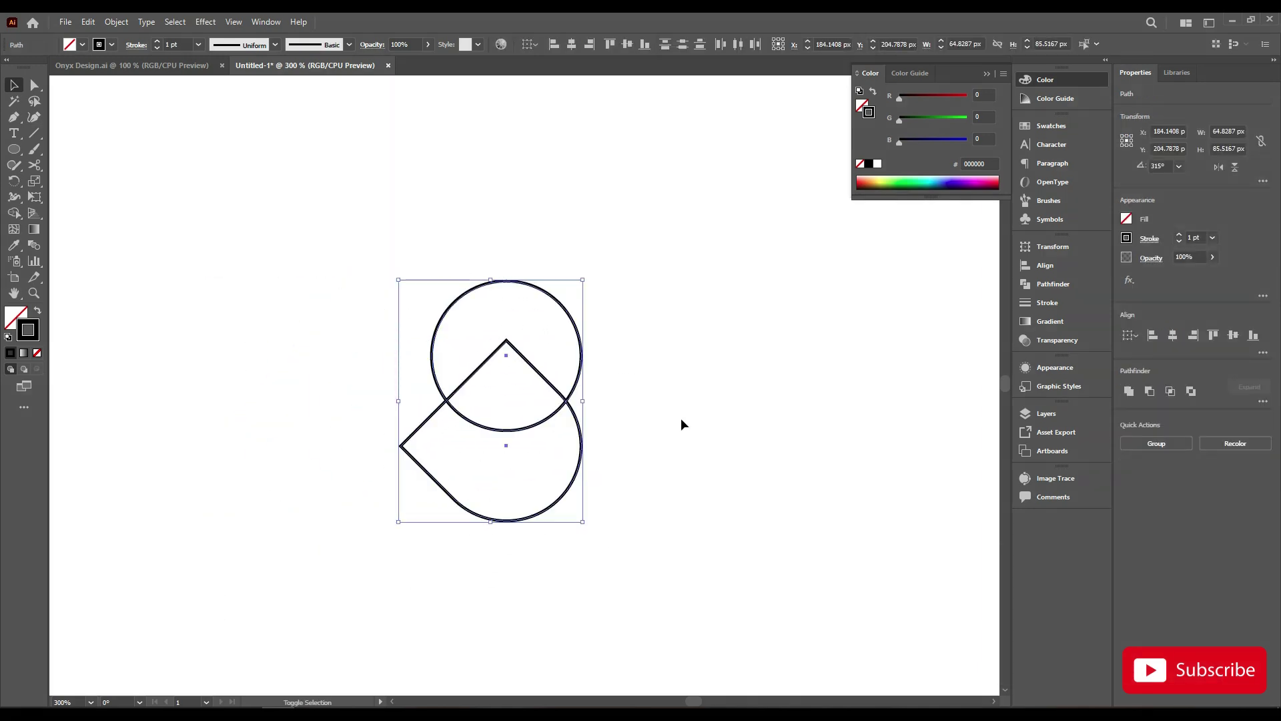
Set the stroke weight of both the circle and the rotated D shape to 6 pt
click(158, 41)
click(158, 41)
click(158, 42)
click(158, 41)
click(158, 41)
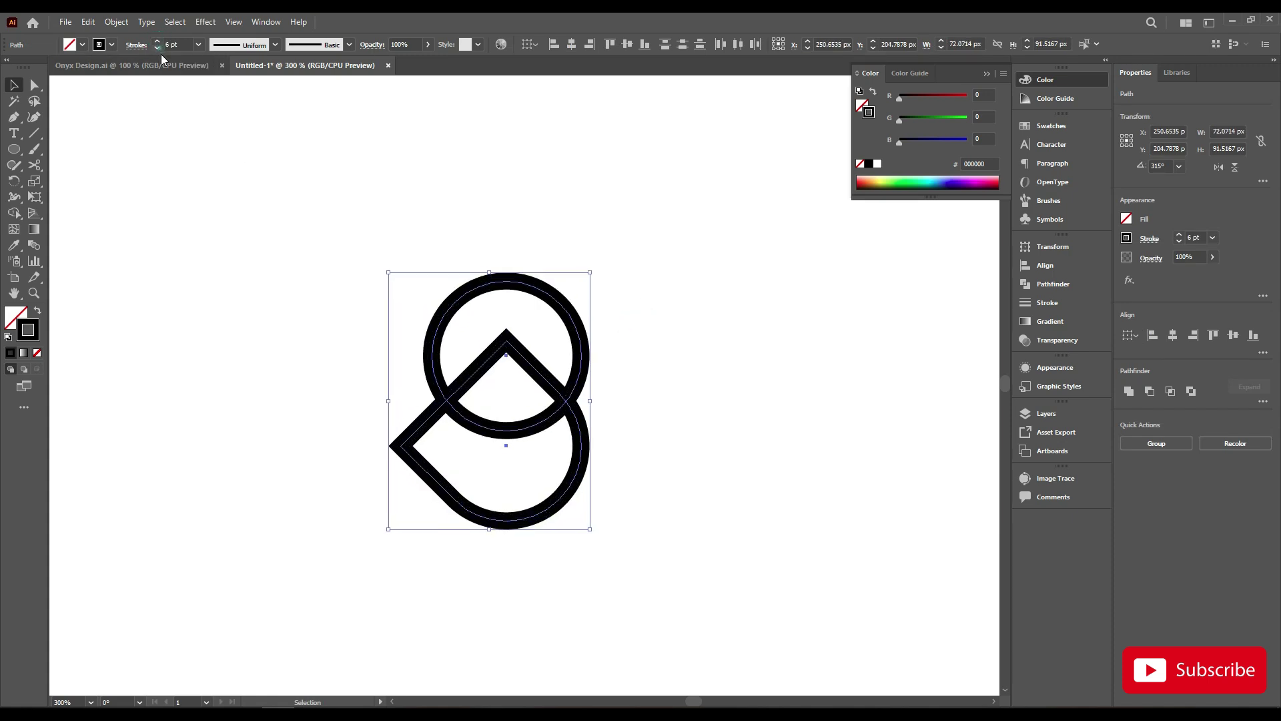
click(228, 140)
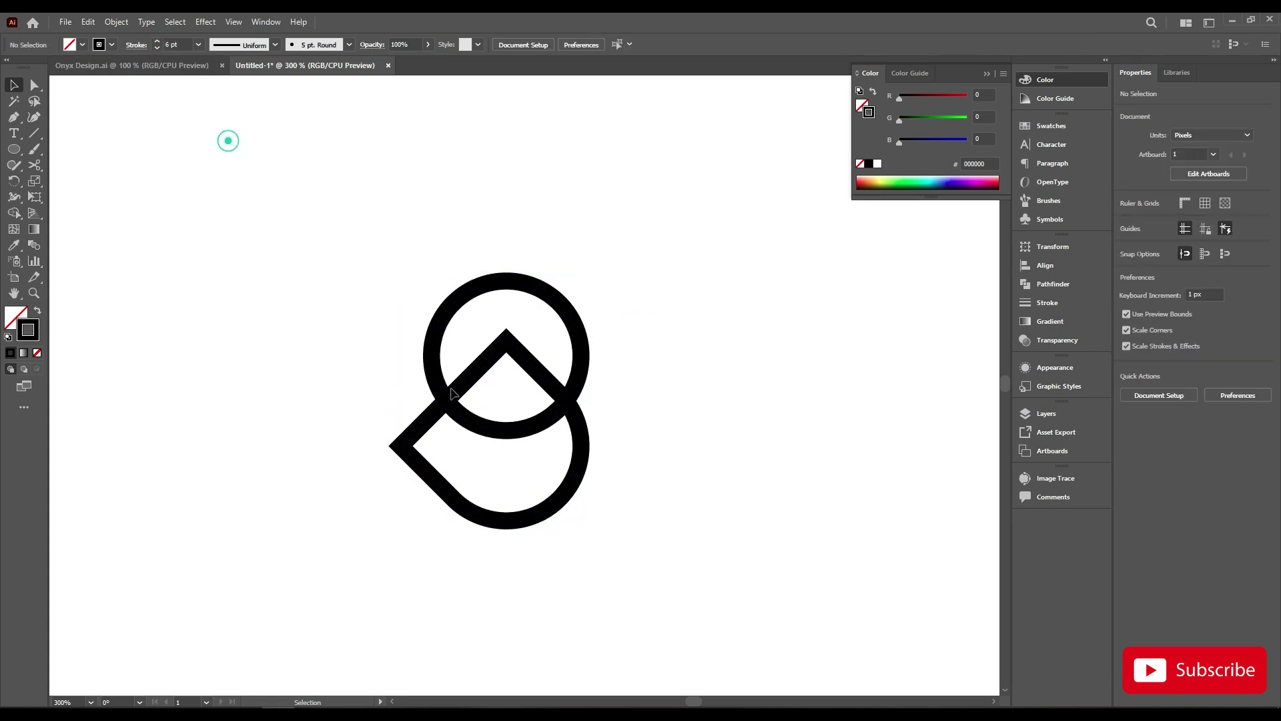
Scale the rotated D shape to about 49.3 px and position it so it overlaps the lower half of the circle
click(454, 533)
mouse_move(454, 534)
mouse_down()
mouse_move(480, 544)
mouse_move(467, 551)
mouse_up()
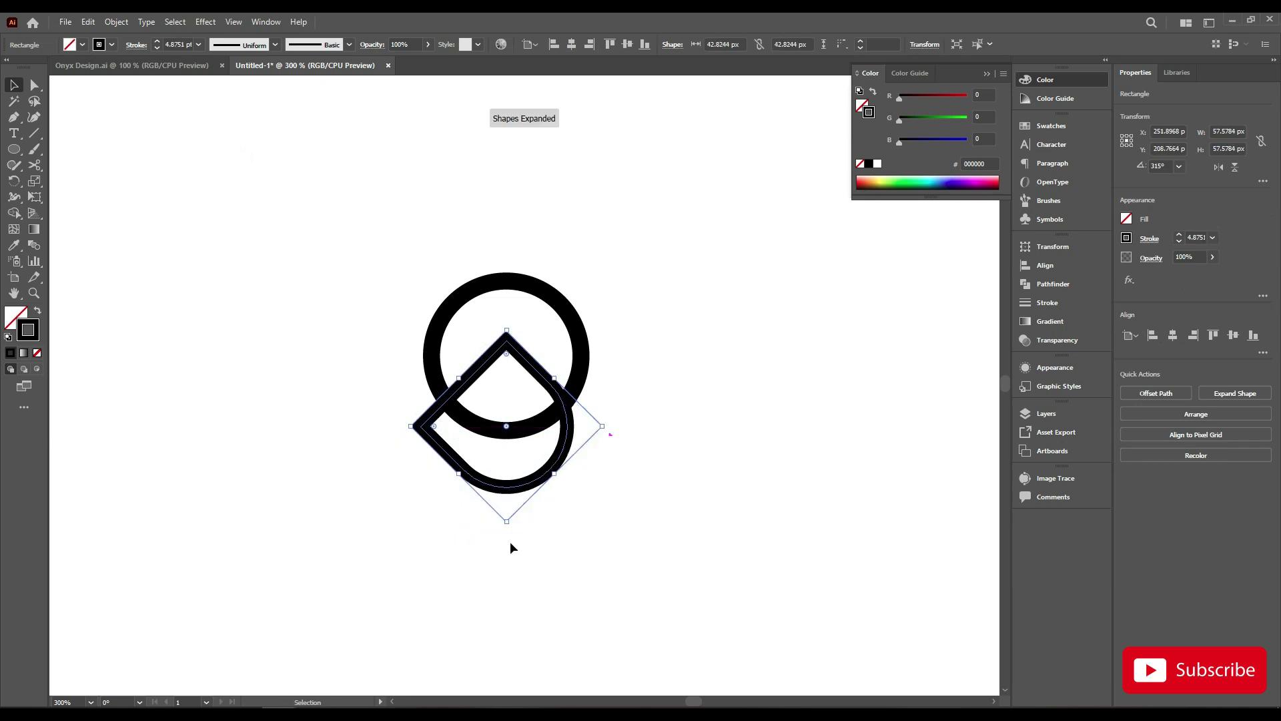
click(629, 496)
drag(559, 459, 563, 460)
scroll(571, 446, up, 1)
drag(645, 422, 637, 410)
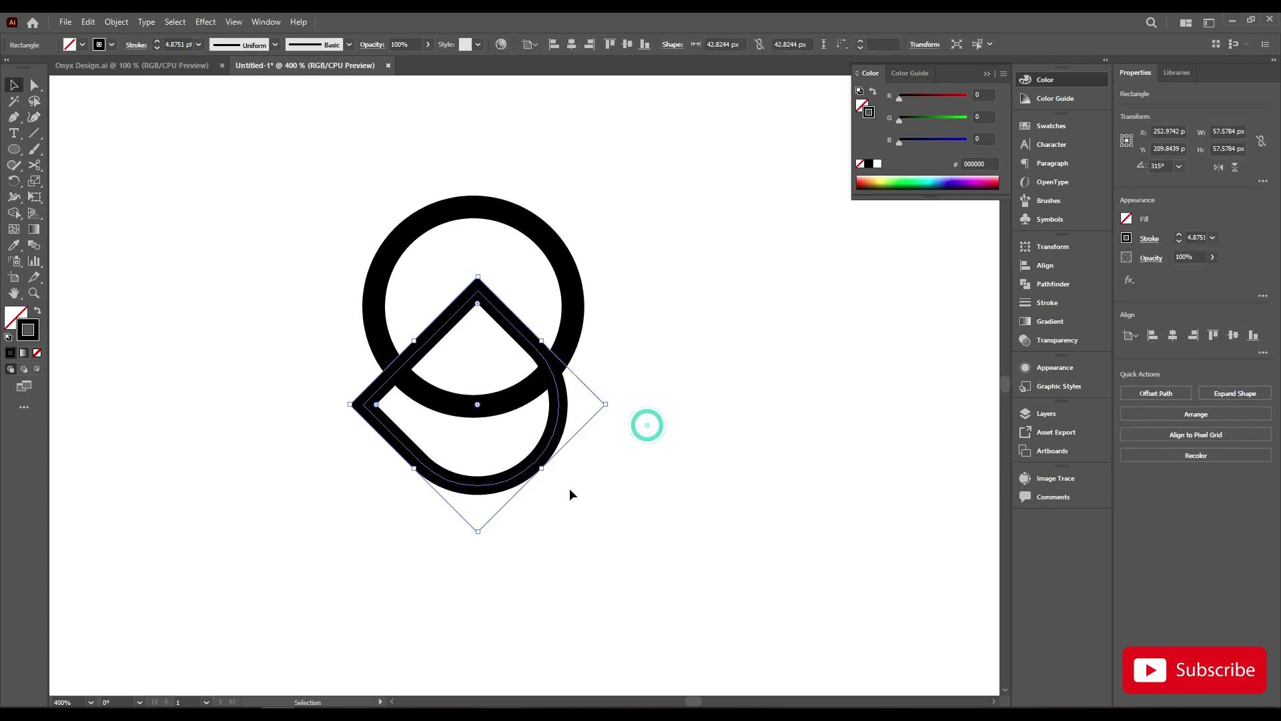
drag(609, 405, 624, 404)
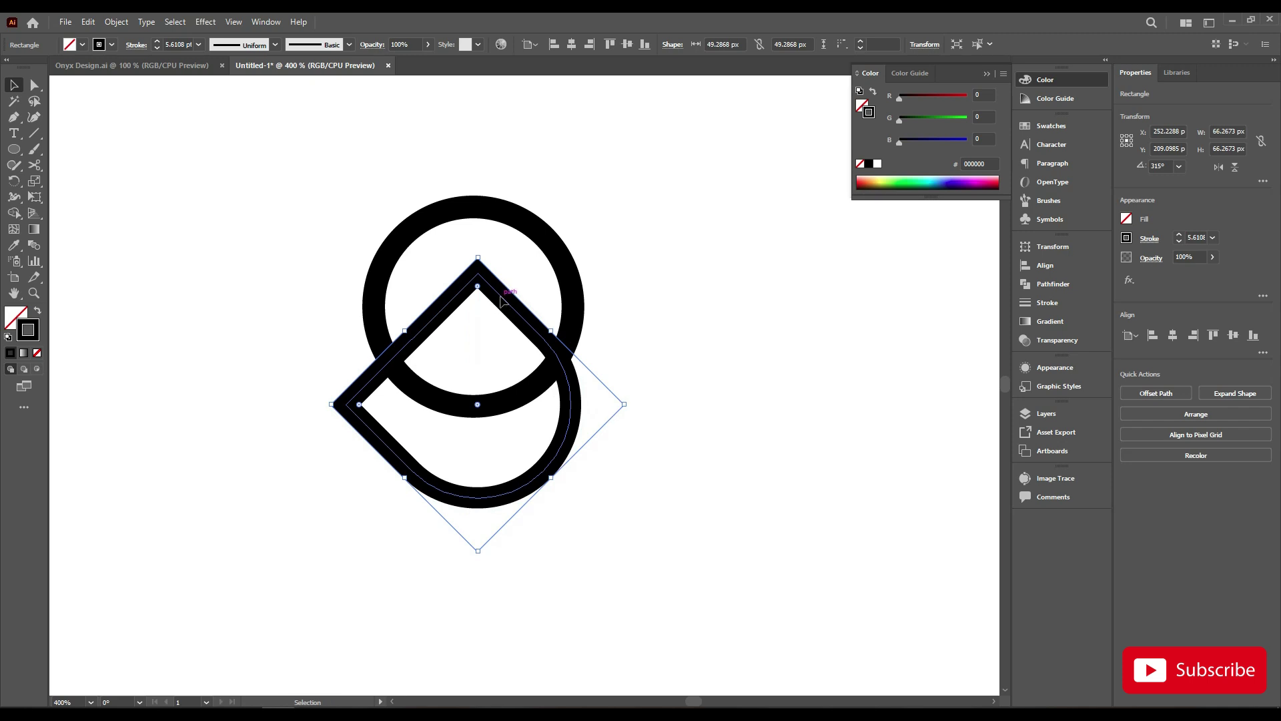
drag(502, 300, 500, 314)
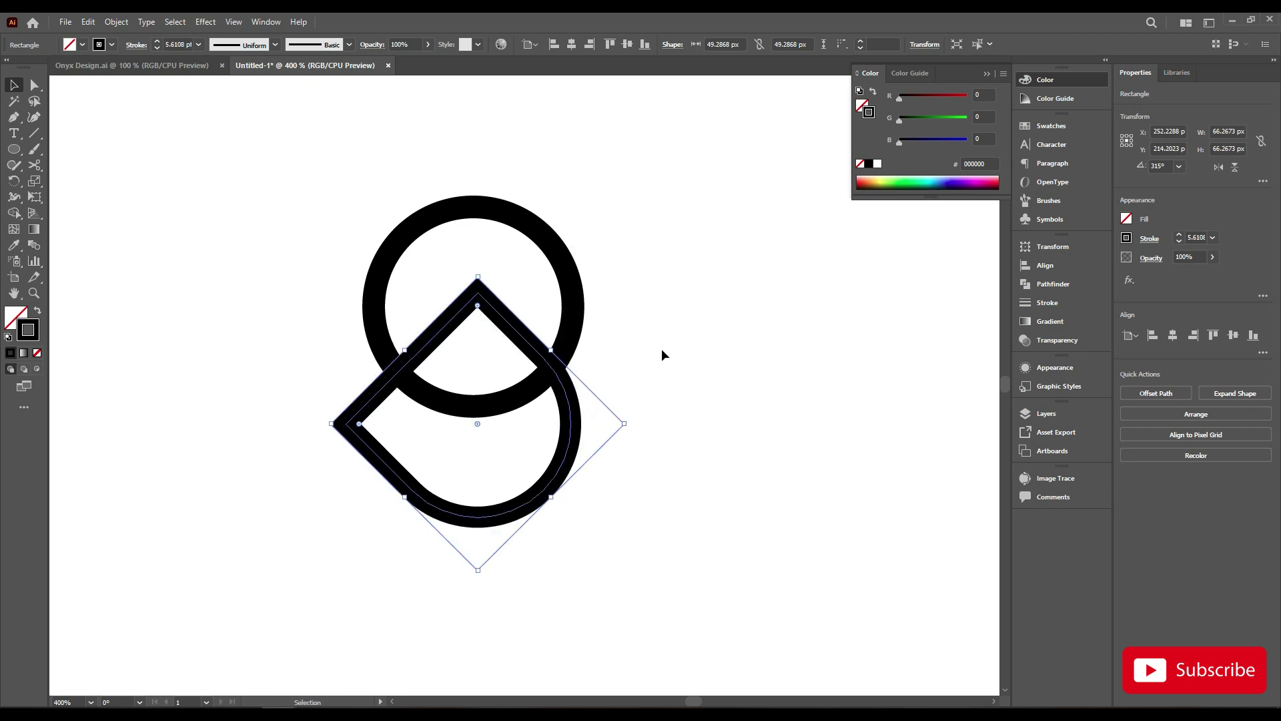
Set the stroke weight of both the circle and the D shape to 7 pt
drag(682, 302, 414, 467)
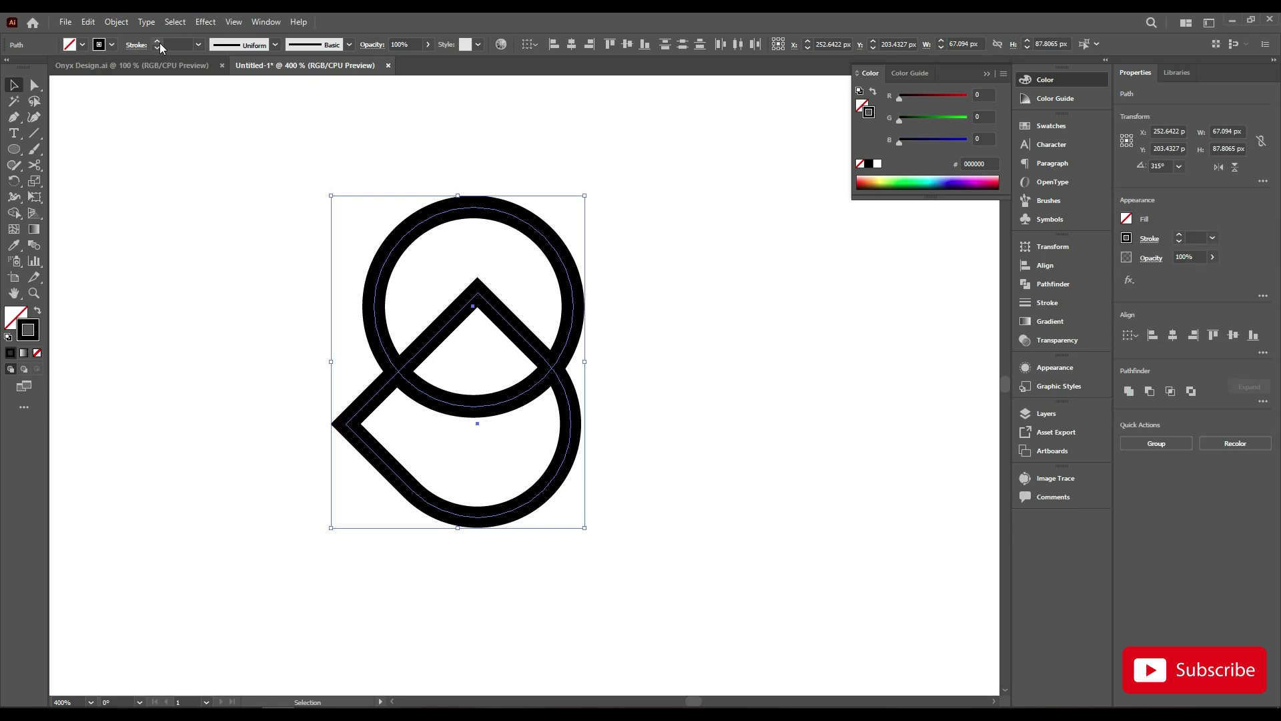
click(178, 47)
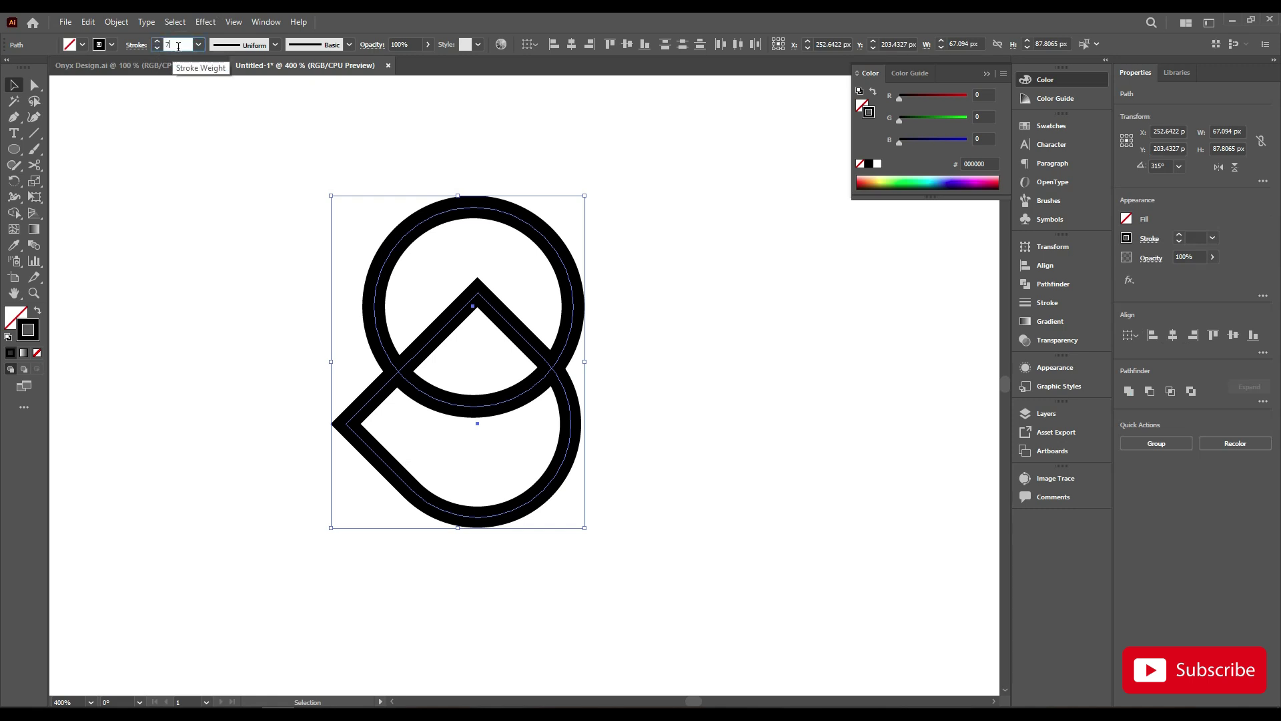
key(Return)
click(560, 453)
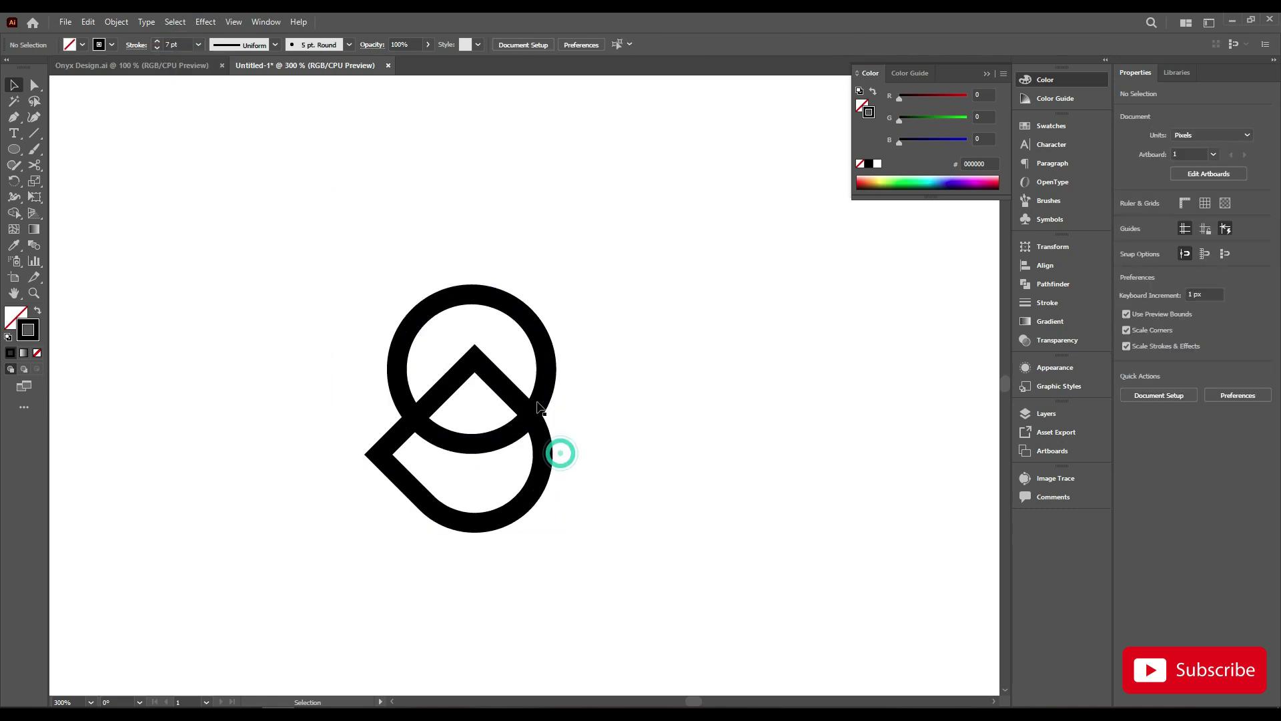
Duplicate the circle and D shape together and place the copy above the artboard as a backup
drag(581, 340, 500, 459)
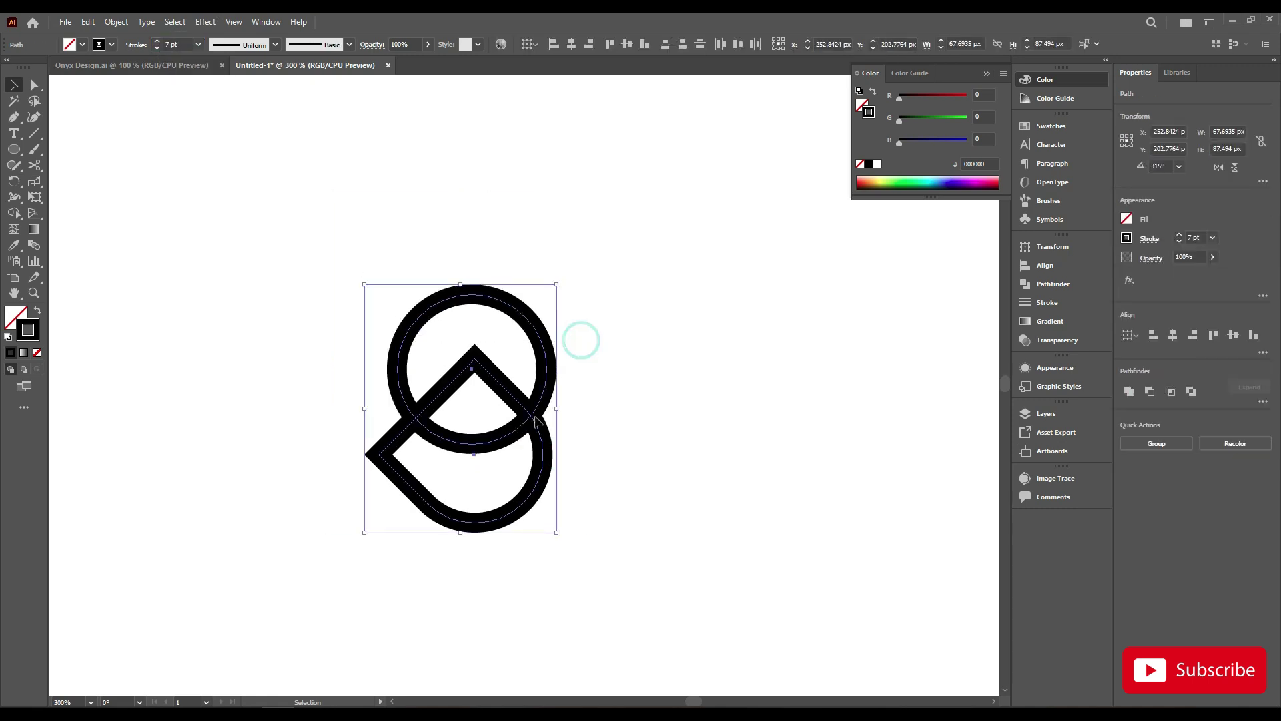
drag(532, 419, 566, 412)
click(635, 407)
scroll(390, 462, down, 3)
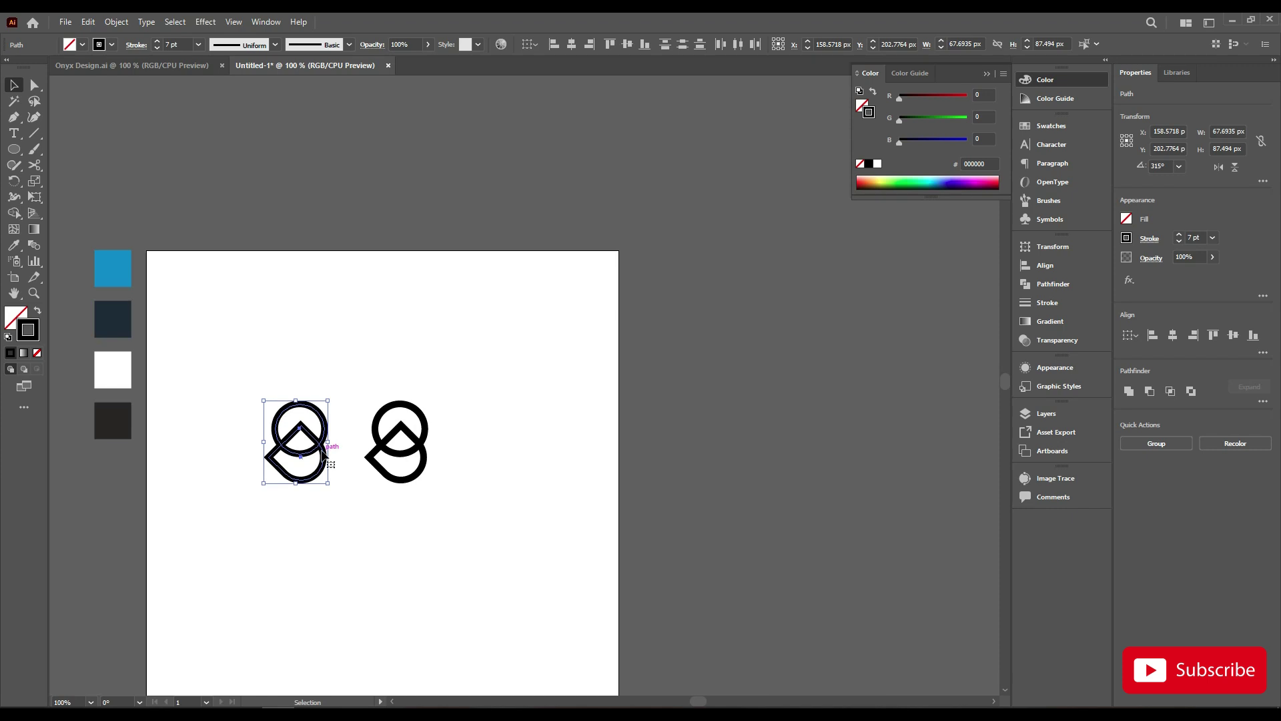
drag(318, 445, 358, 166)
Expand the fill and stroke of the circle and D shape on the artboard into filled outlines
scroll(405, 533, up, 3)
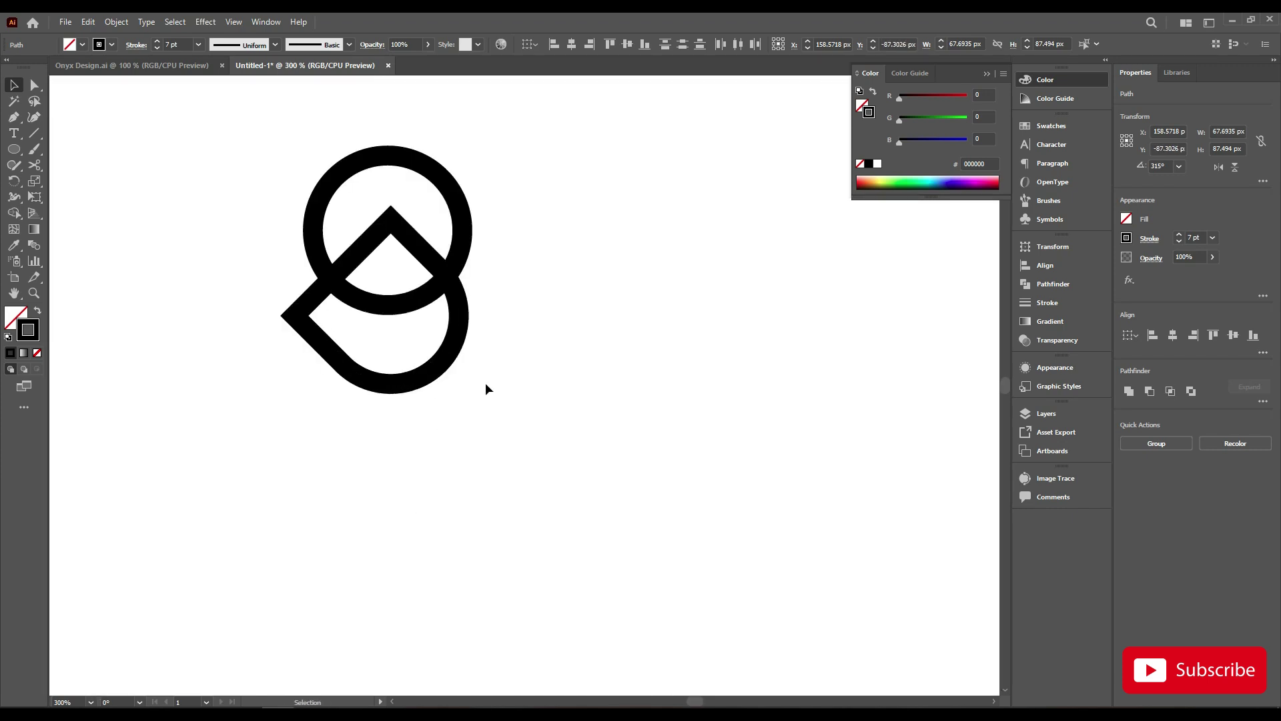
click(595, 219)
key(space)
drag(440, 472, 538, 562)
key(space)
drag(384, 248, 606, 476)
click(116, 22)
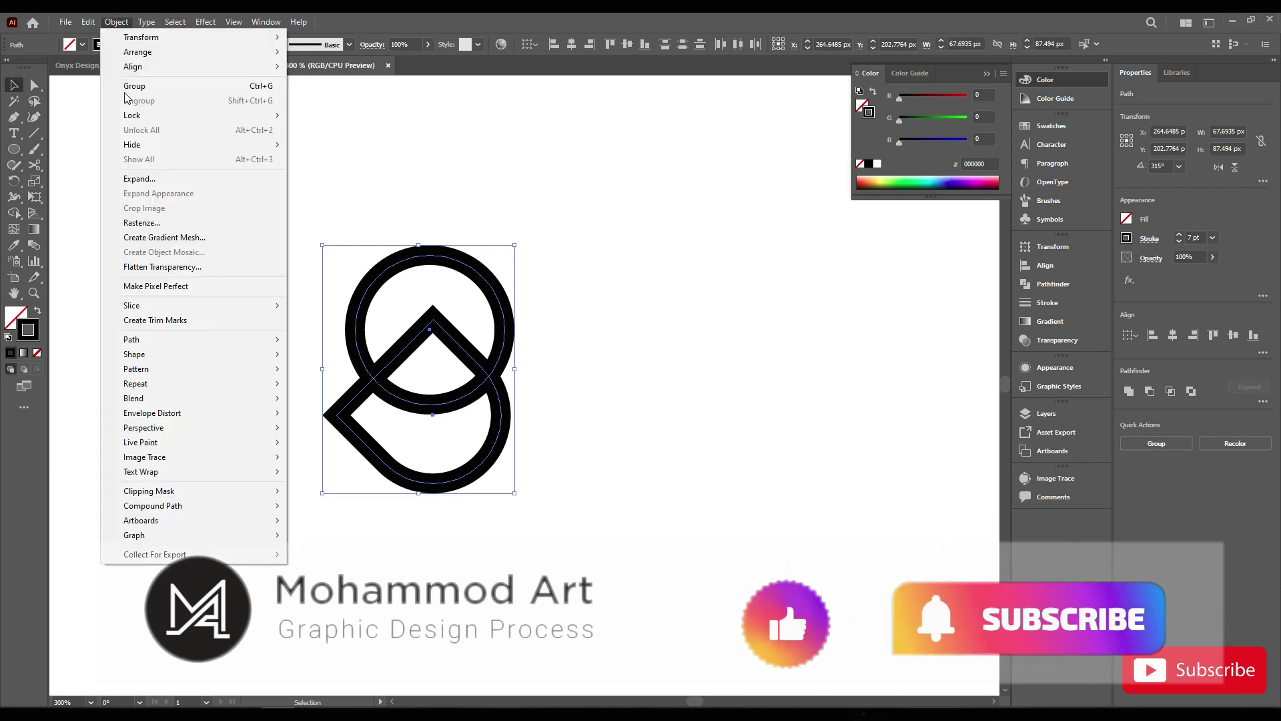
click(156, 180)
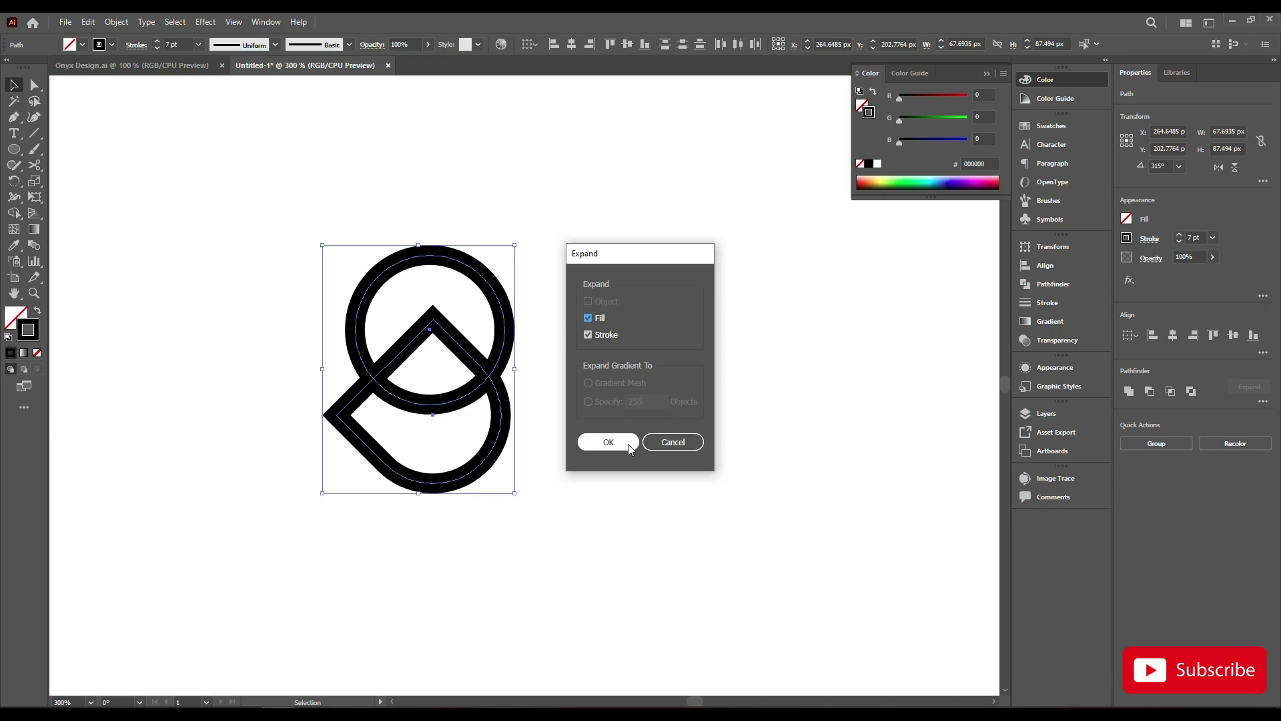
click(628, 443)
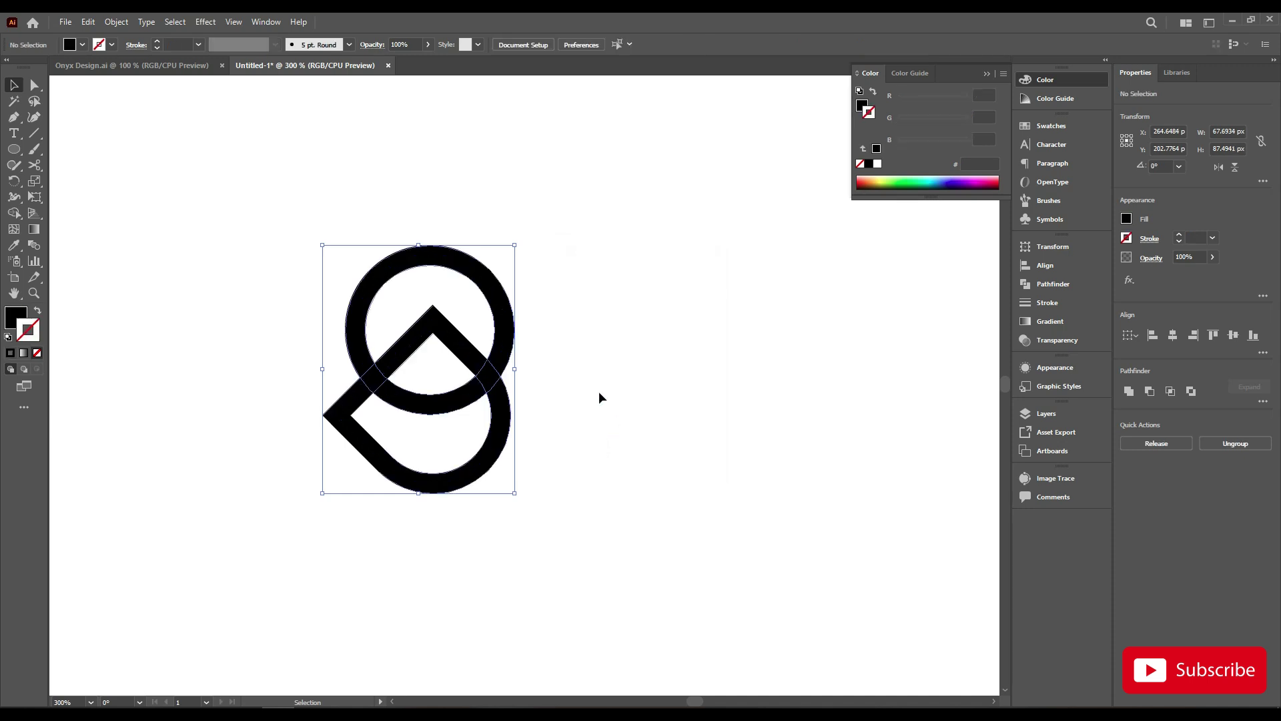
click(598, 391)
Offset the path of the expanded circle by 3 px with miter joins
click(467, 356)
scroll(512, 371, up, 1)
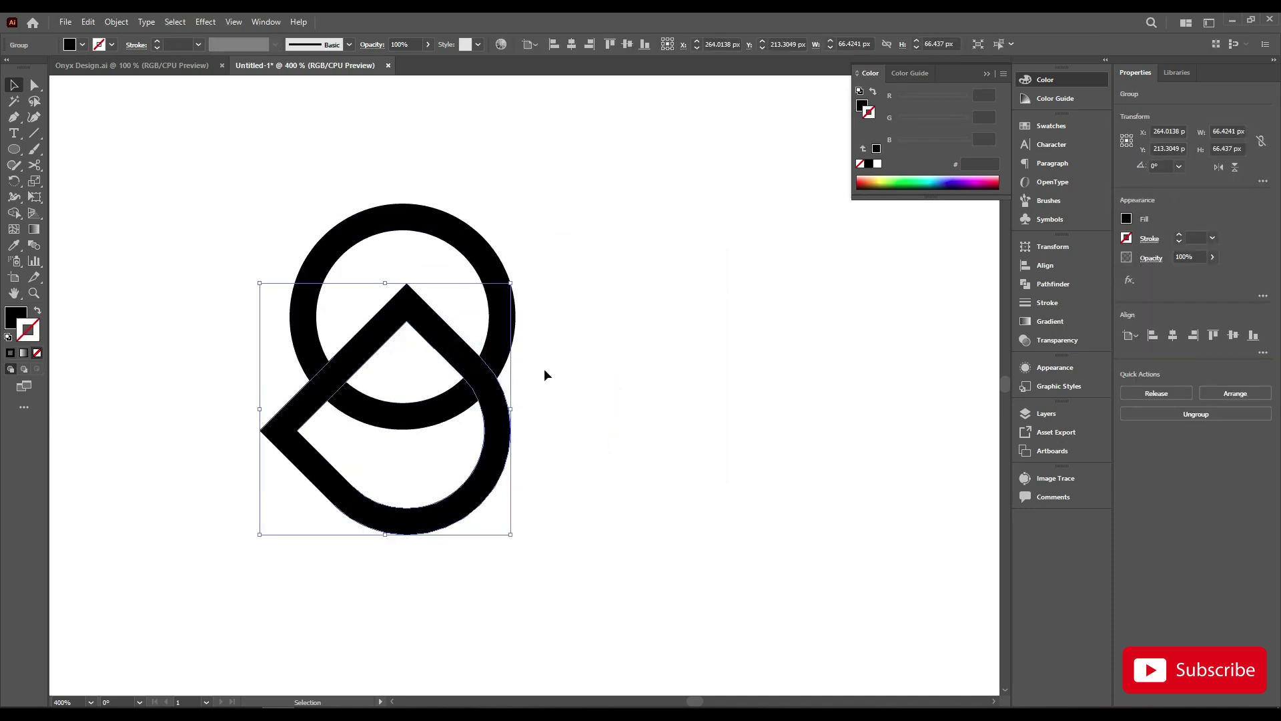
click(544, 369)
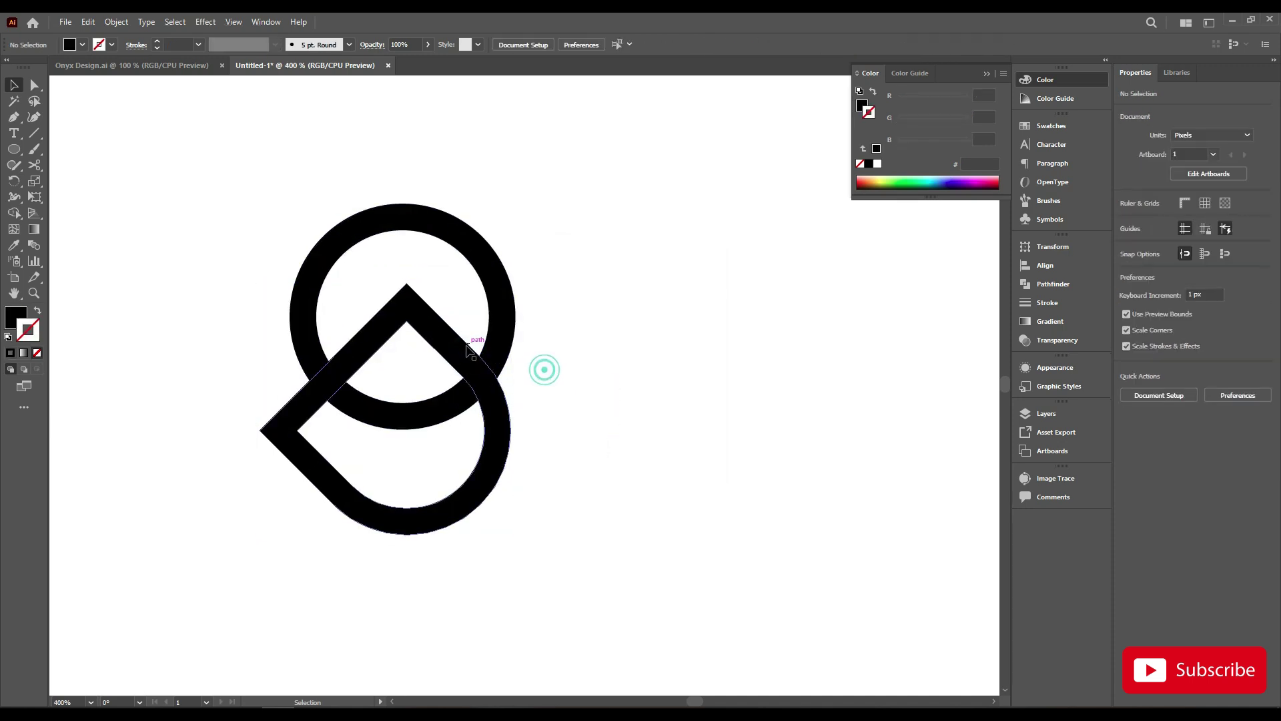
click(505, 341)
click(117, 22)
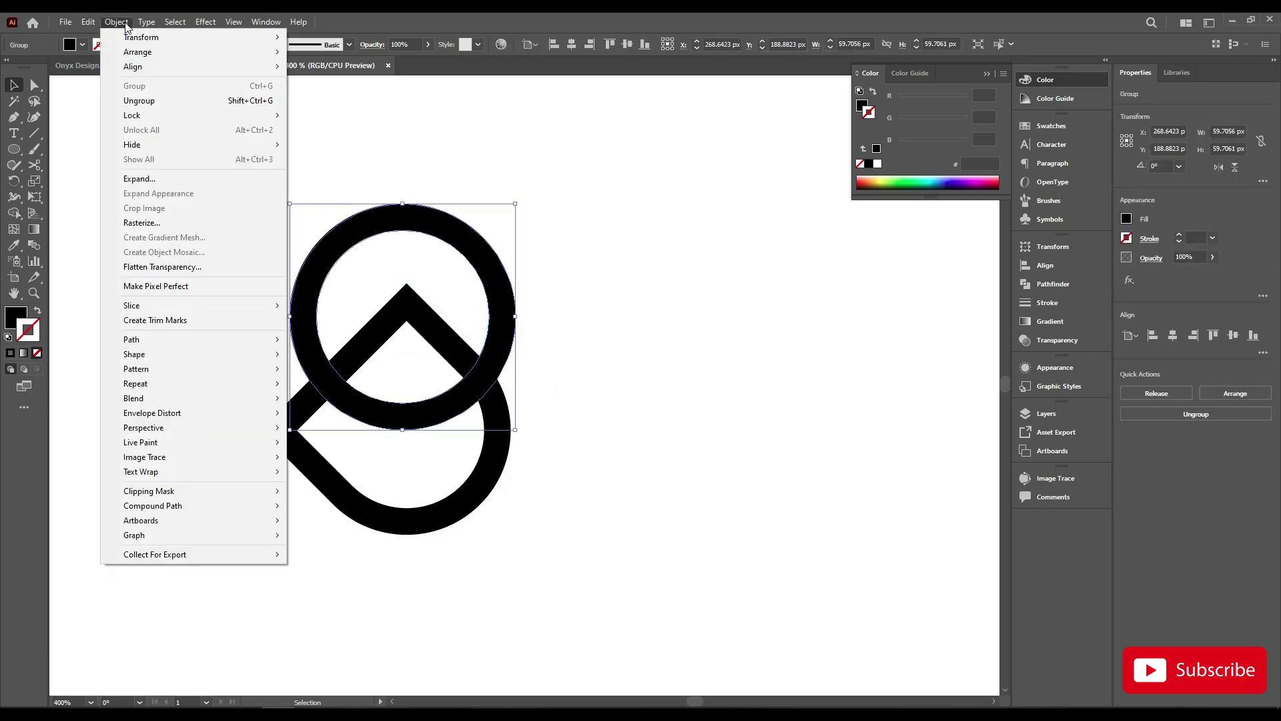
mouse_move(131, 339)
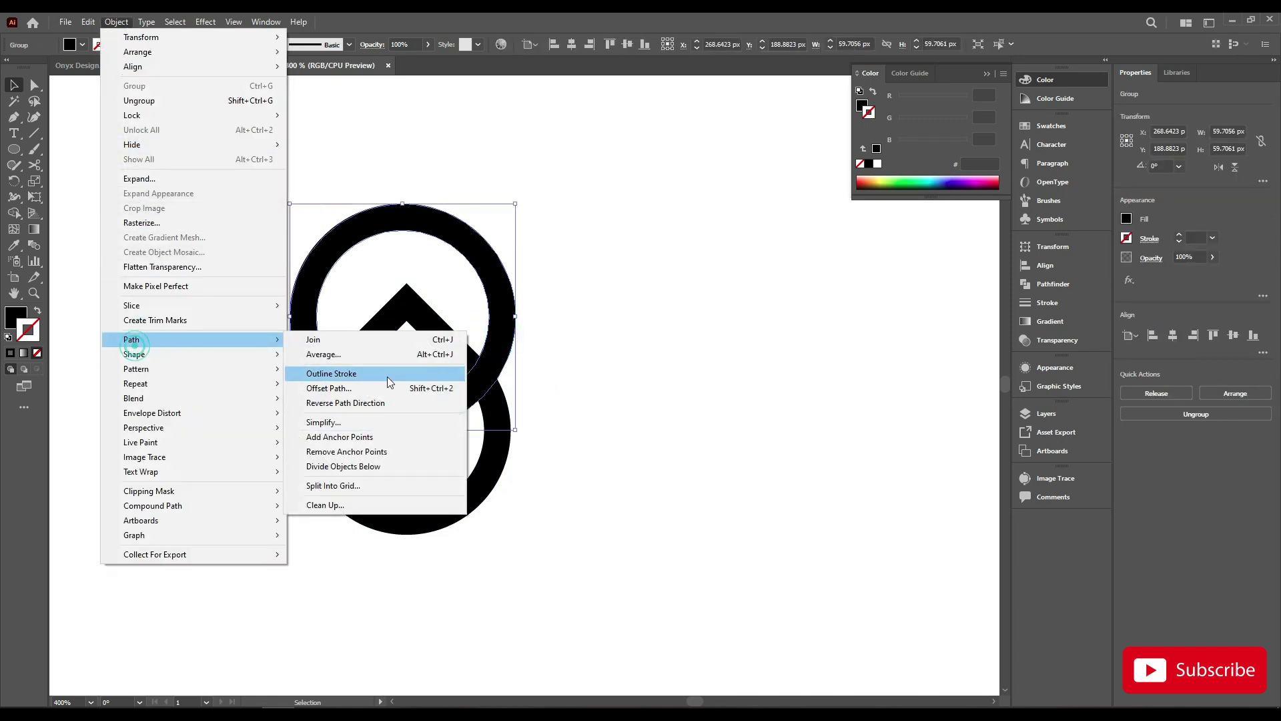
click(367, 388)
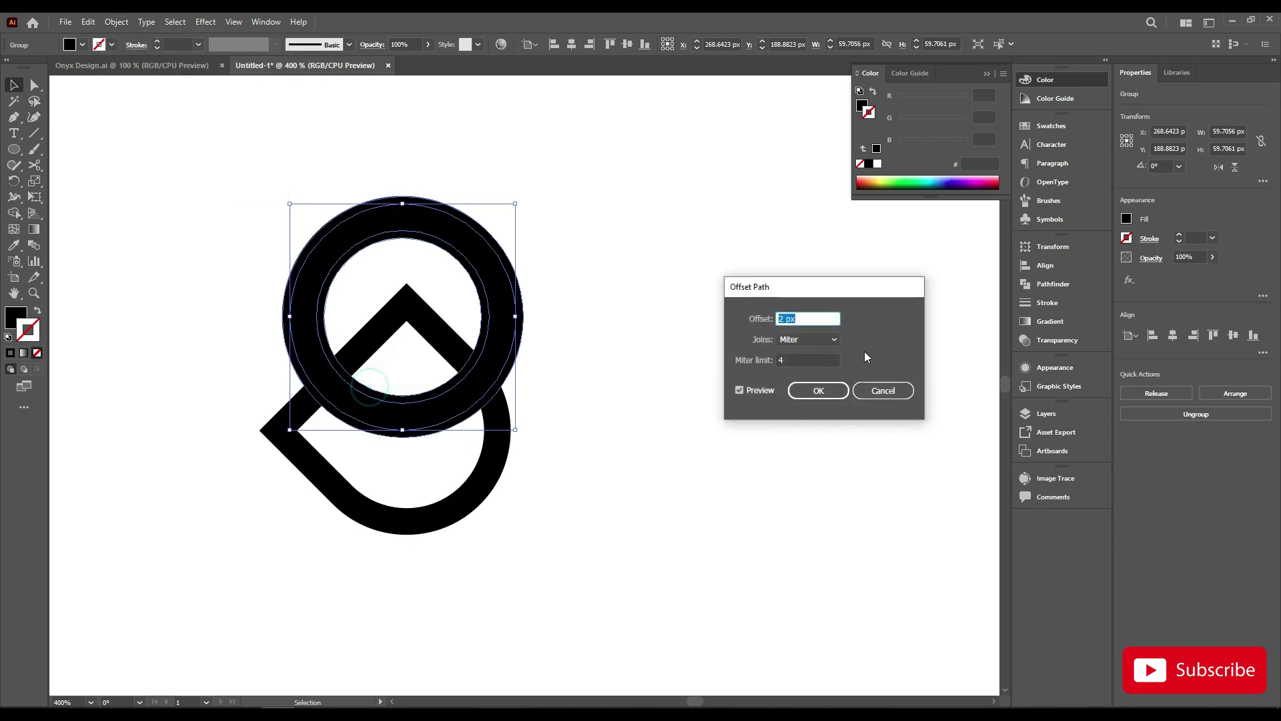
key(Up)
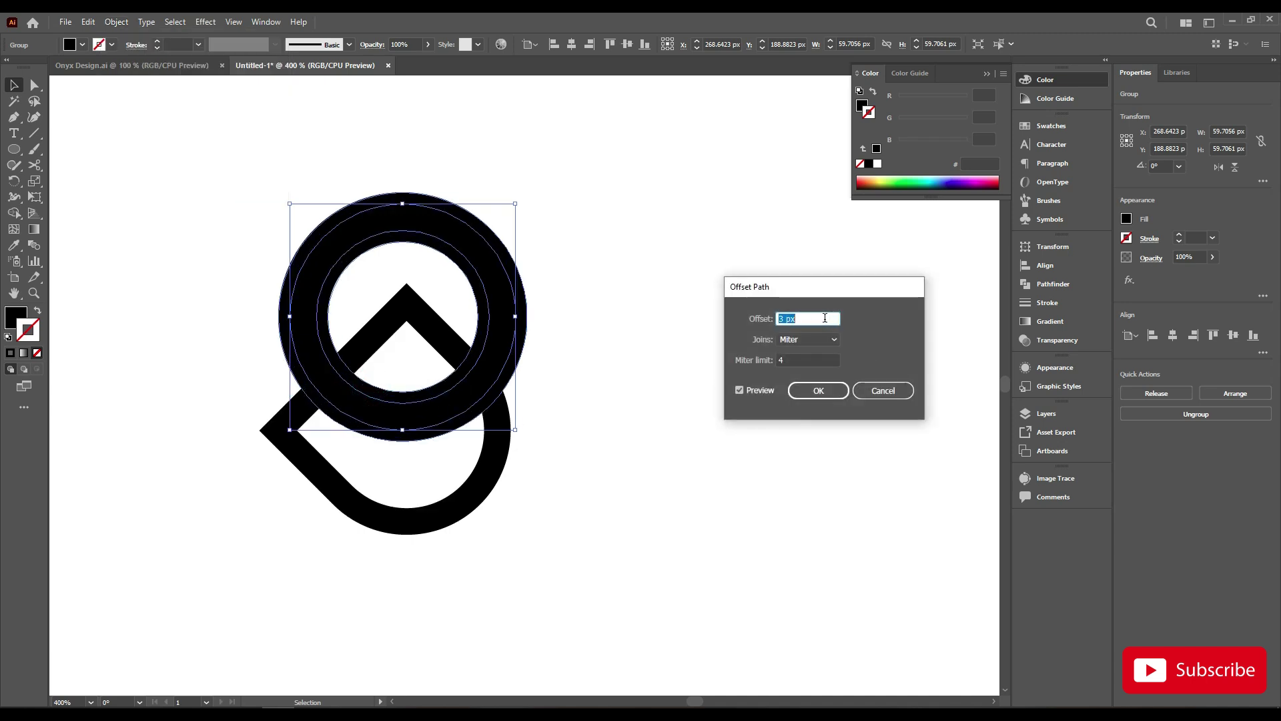
click(815, 393)
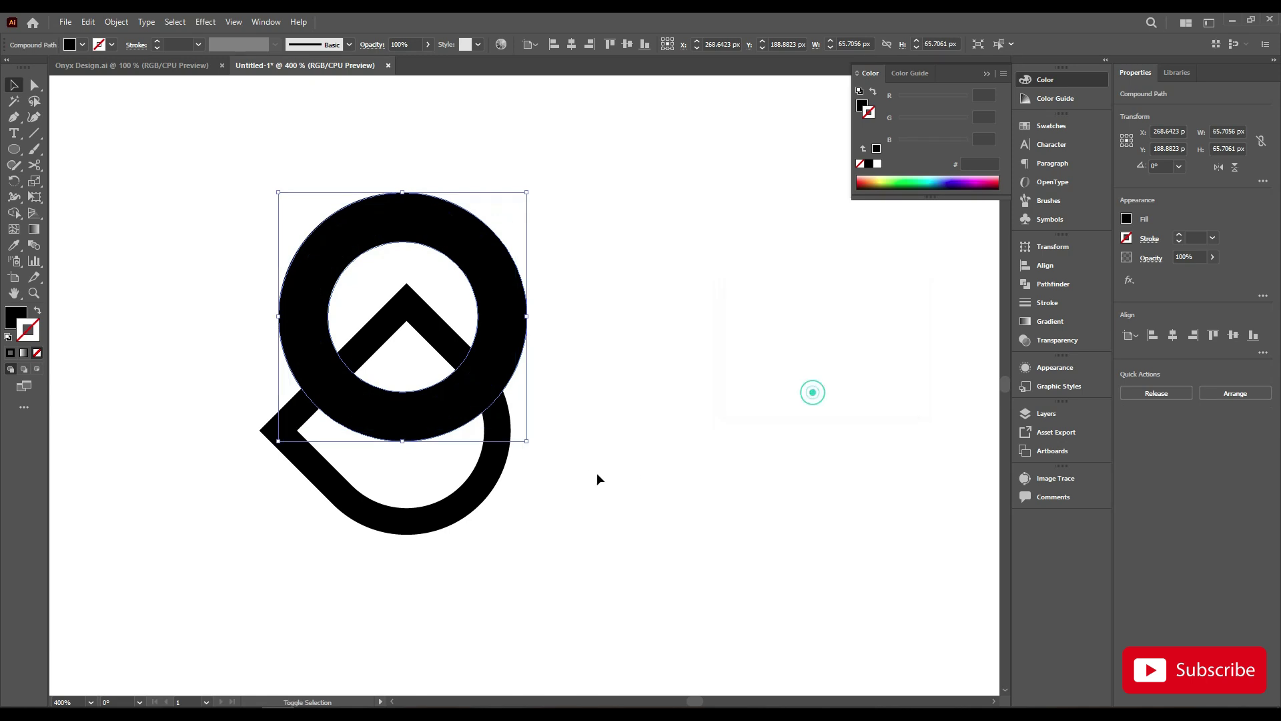
With Shape Builder, delete the circle's offset area and its overlap at the right crossing, leaving a gap in the D shape
shift+click(500, 458)
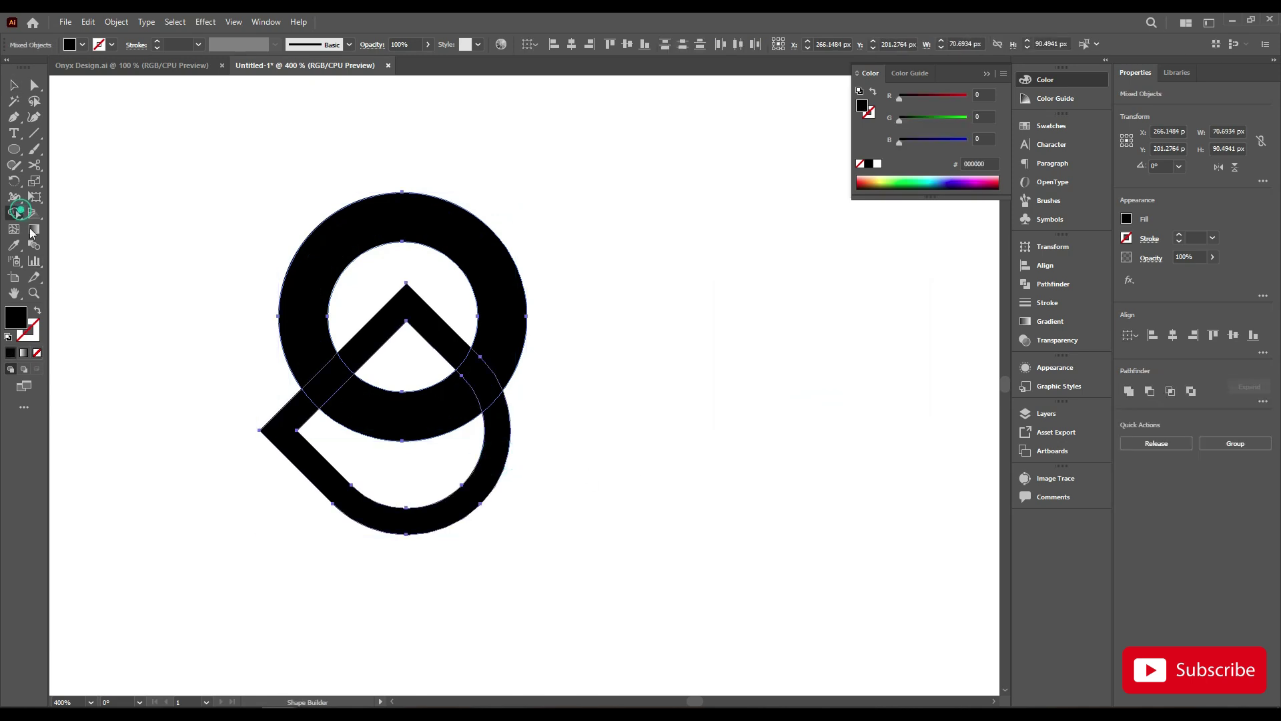
alt+click(472, 377)
alt+click(517, 334)
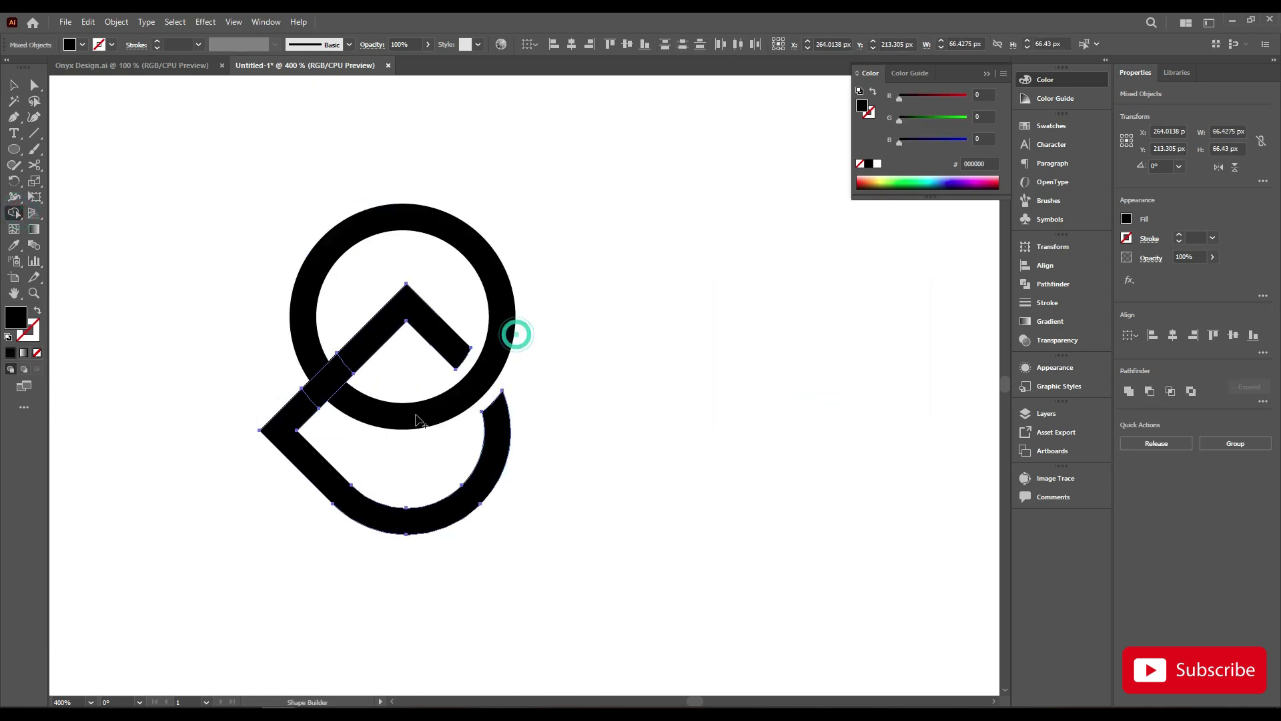
click(74, 145)
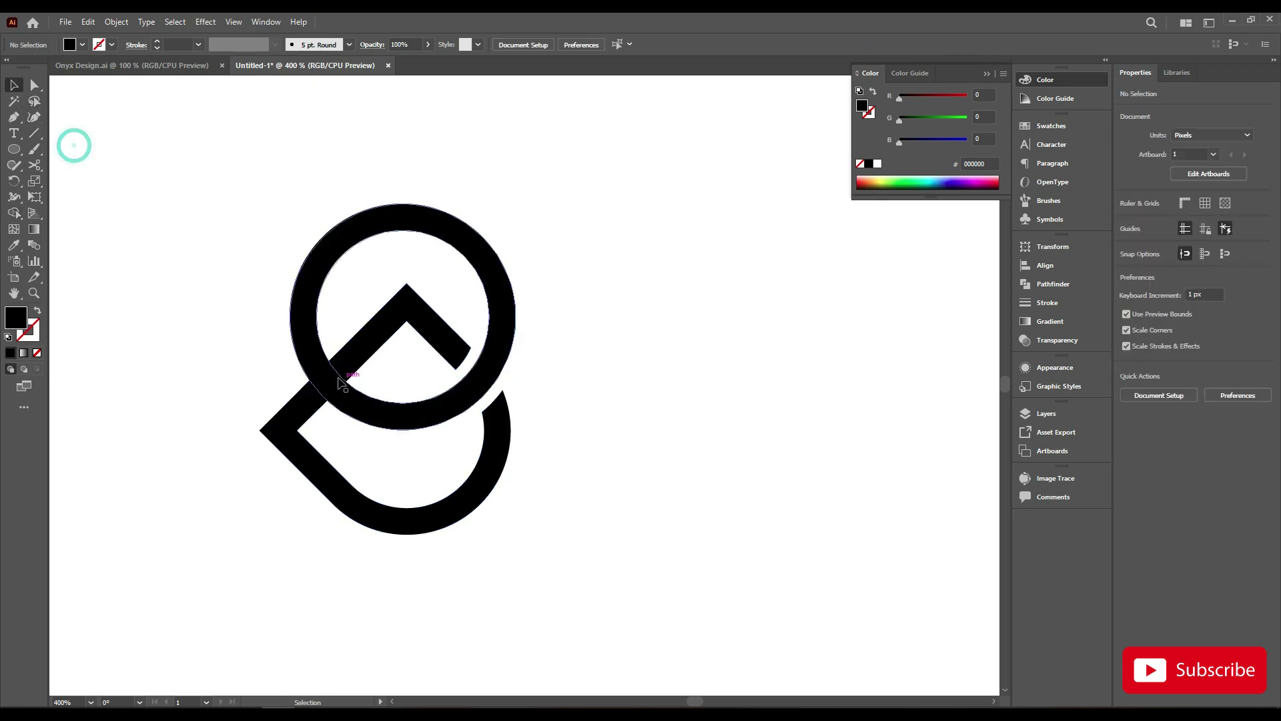
Offset the path of the cut D shape by 3 px with miter joins
click(363, 359)
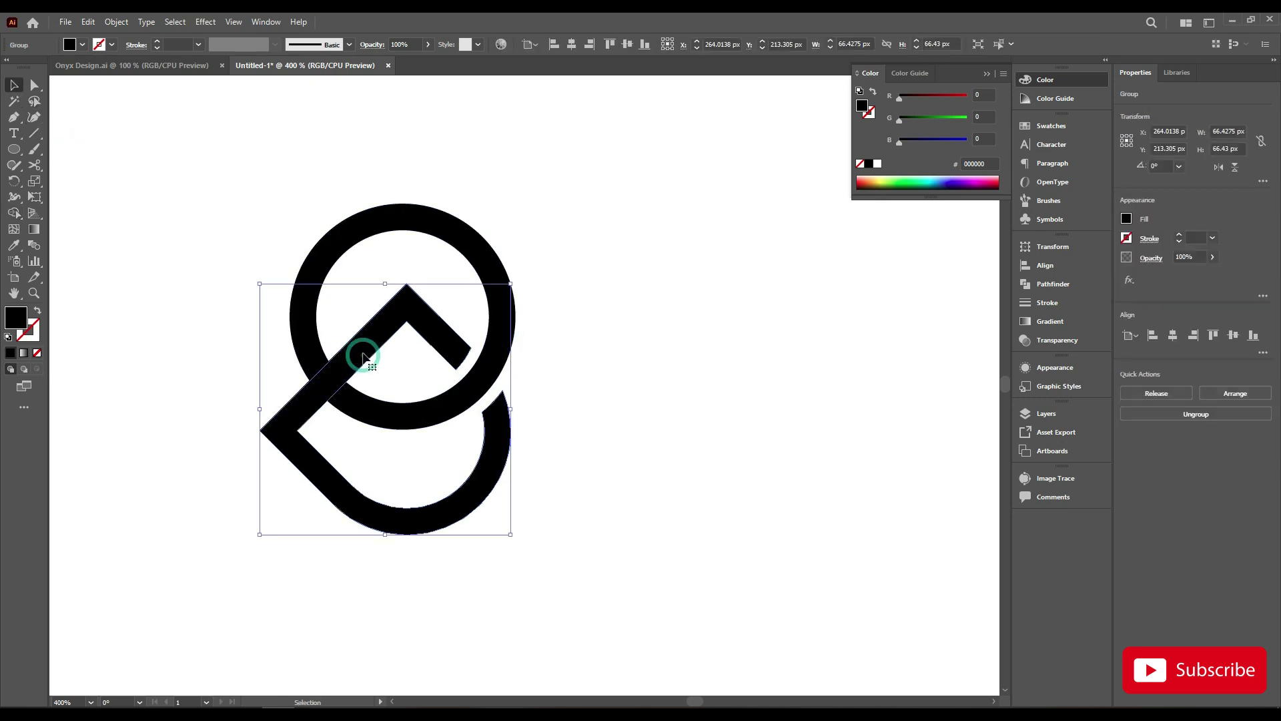
click(114, 22)
mouse_move(170, 343)
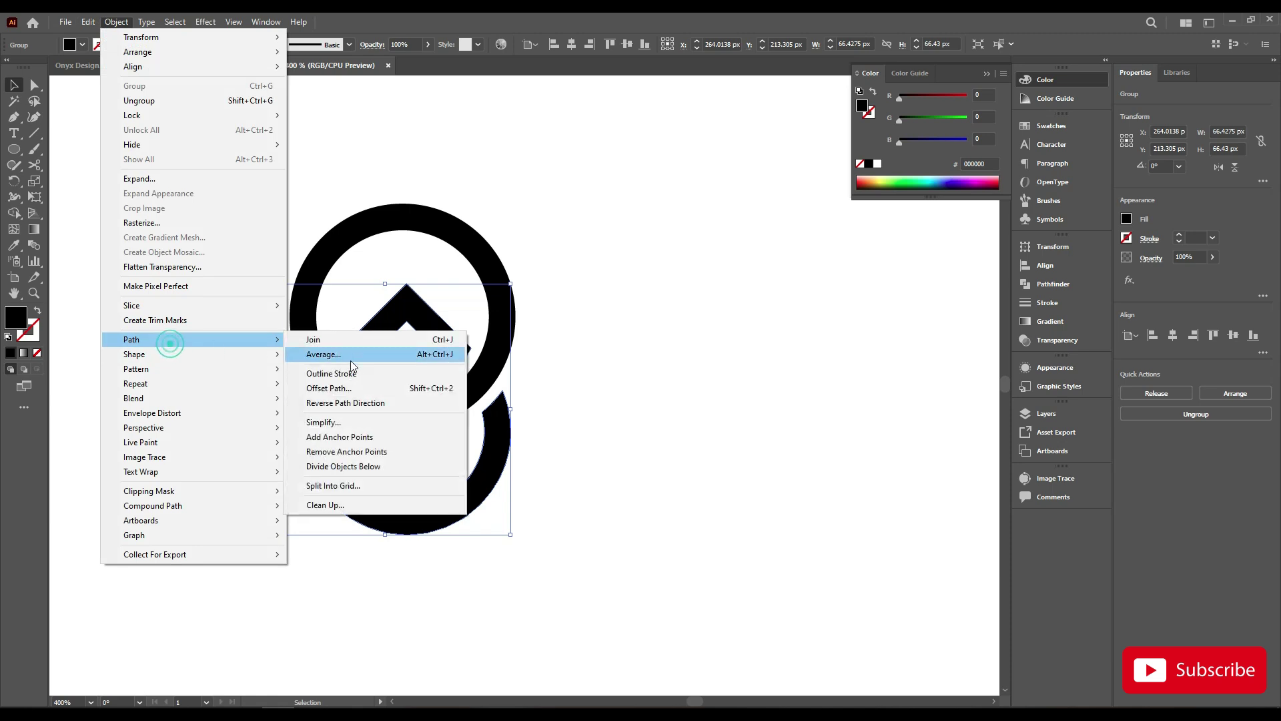
click(364, 391)
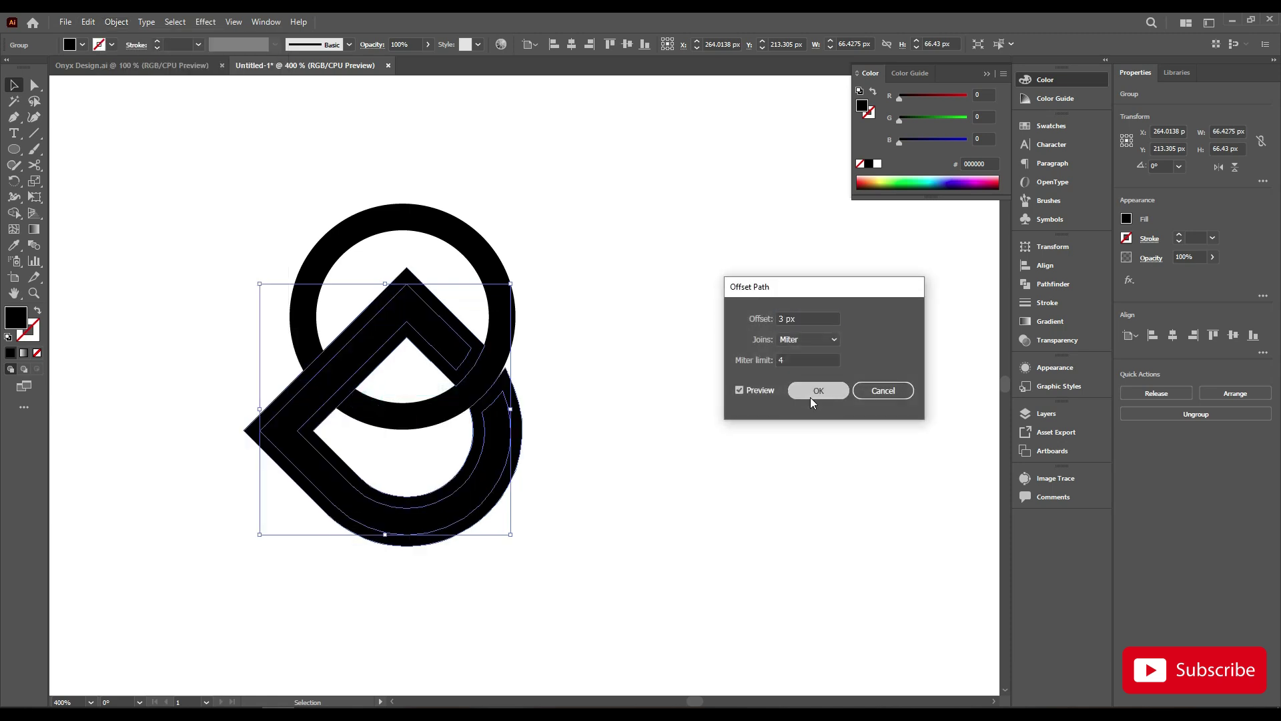
click(810, 392)
With Shape Builder, delete the D shape's offset area and overlap at the left crossing, leaving gaps in the circle
shift+click(411, 417)
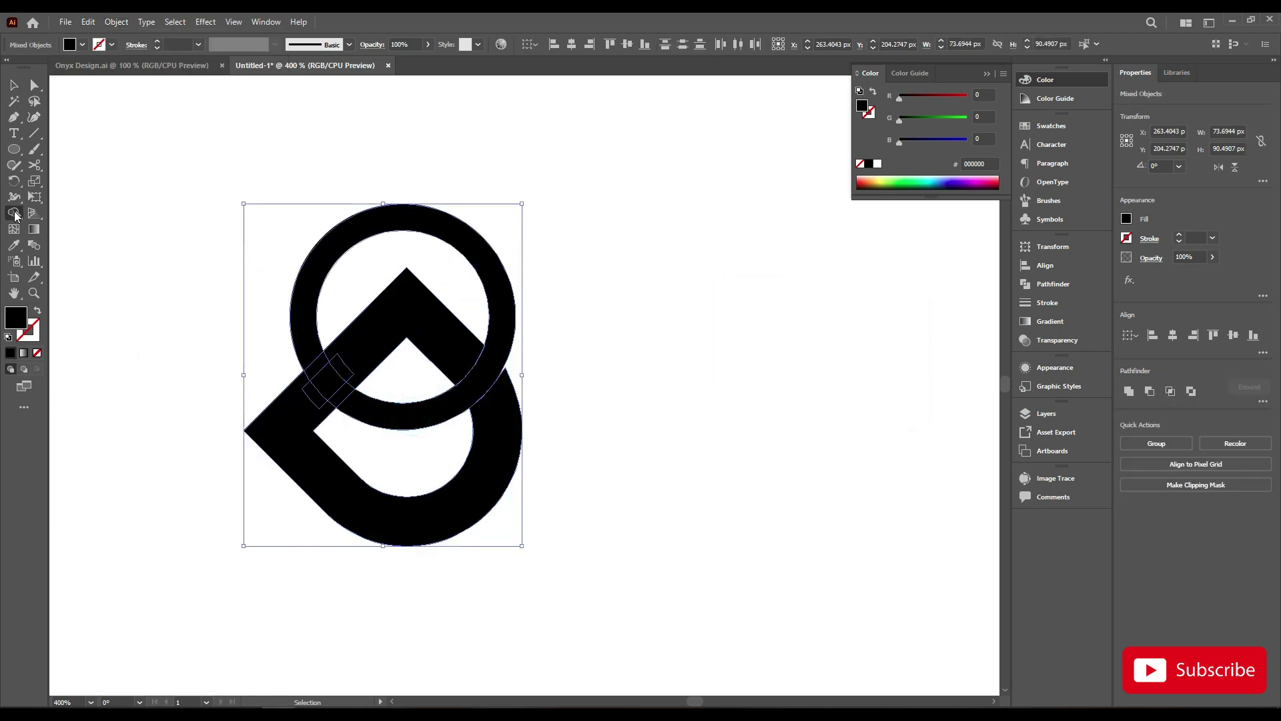
click(14, 214)
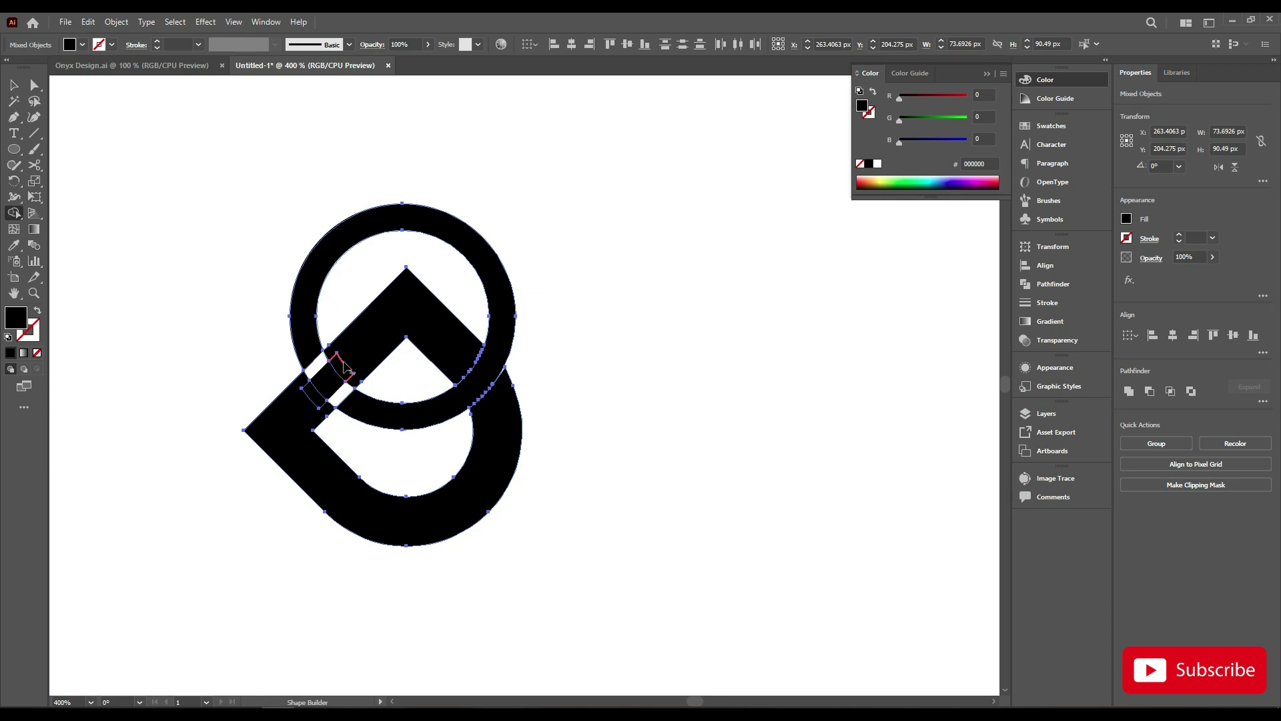
alt+drag(350, 358, 311, 408)
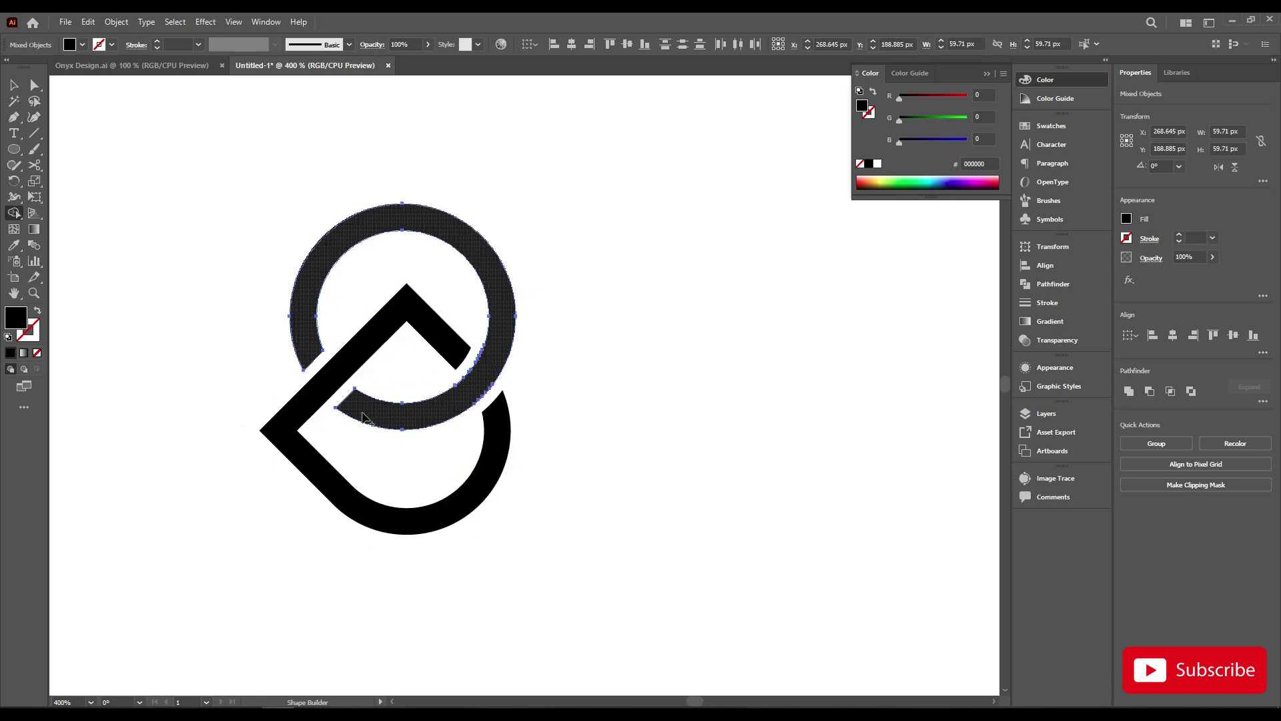
click(138, 162)
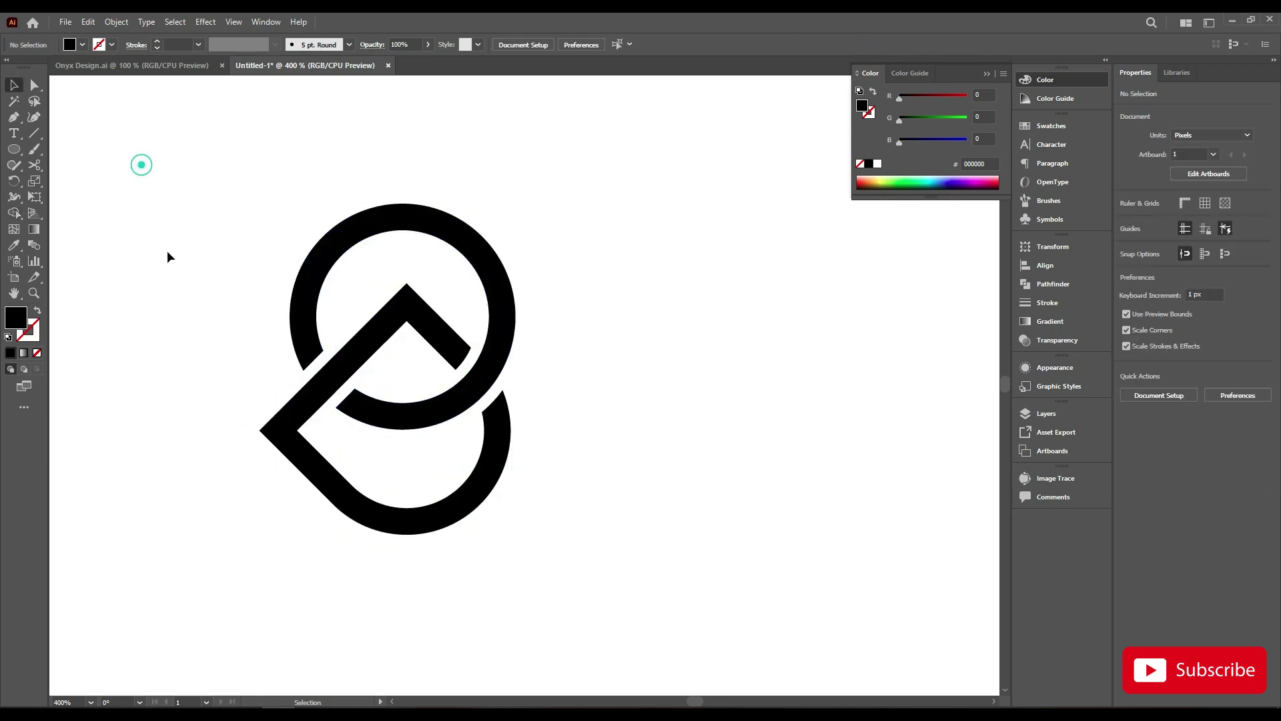
Unite all the pieces of the interlaced circle and D monogram with Pathfinder
scroll(171, 304, down, 1)
drag(566, 373, 603, 384)
scroll(671, 363, down, 1)
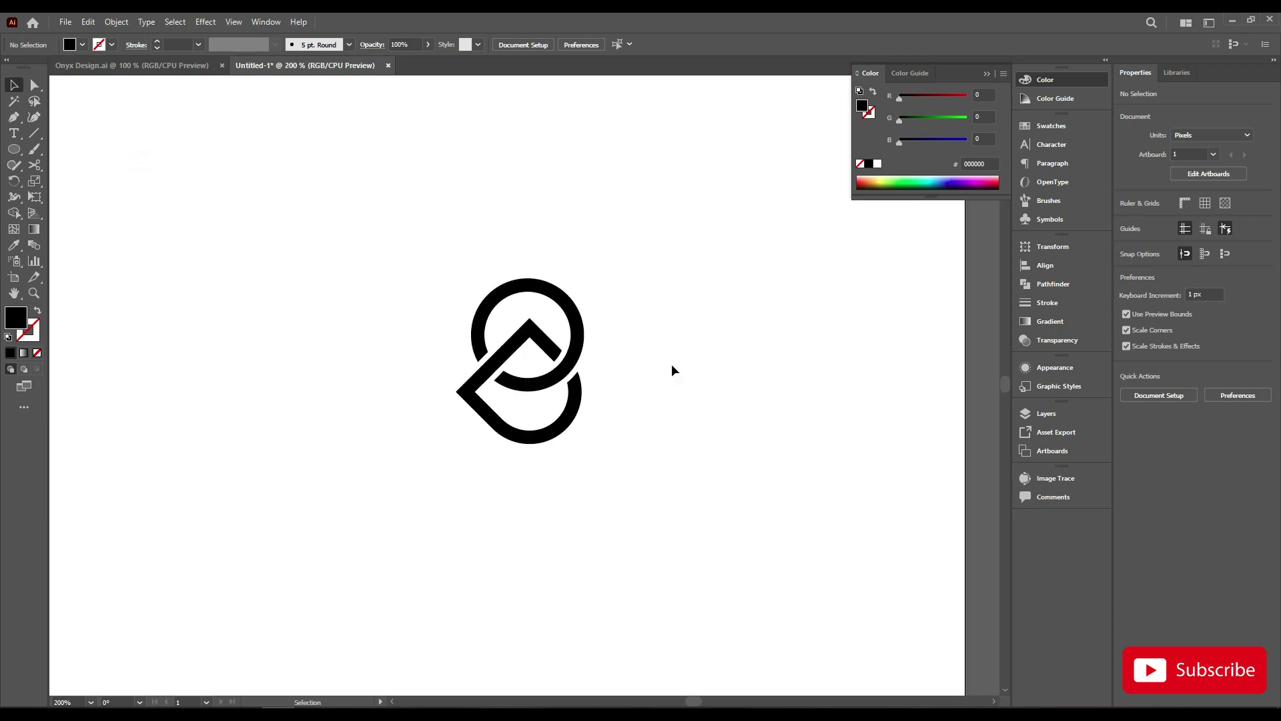
drag(671, 337, 419, 478)
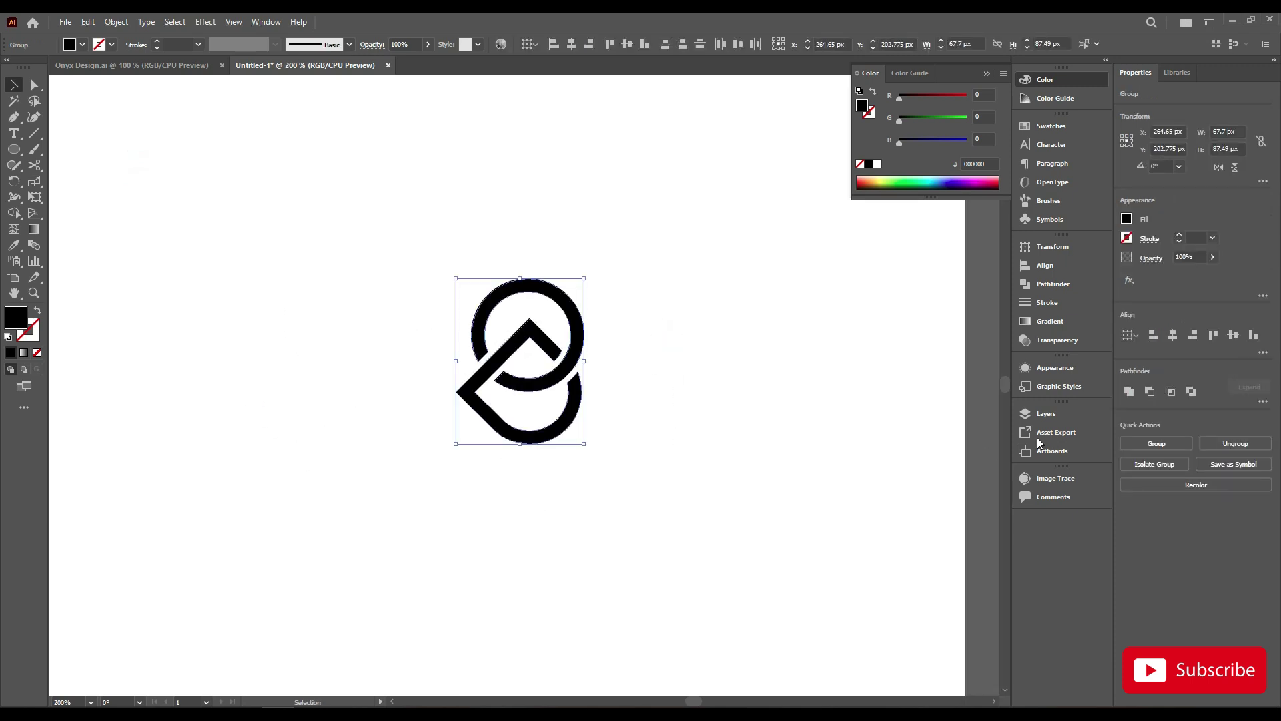
click(1130, 389)
click(697, 429)
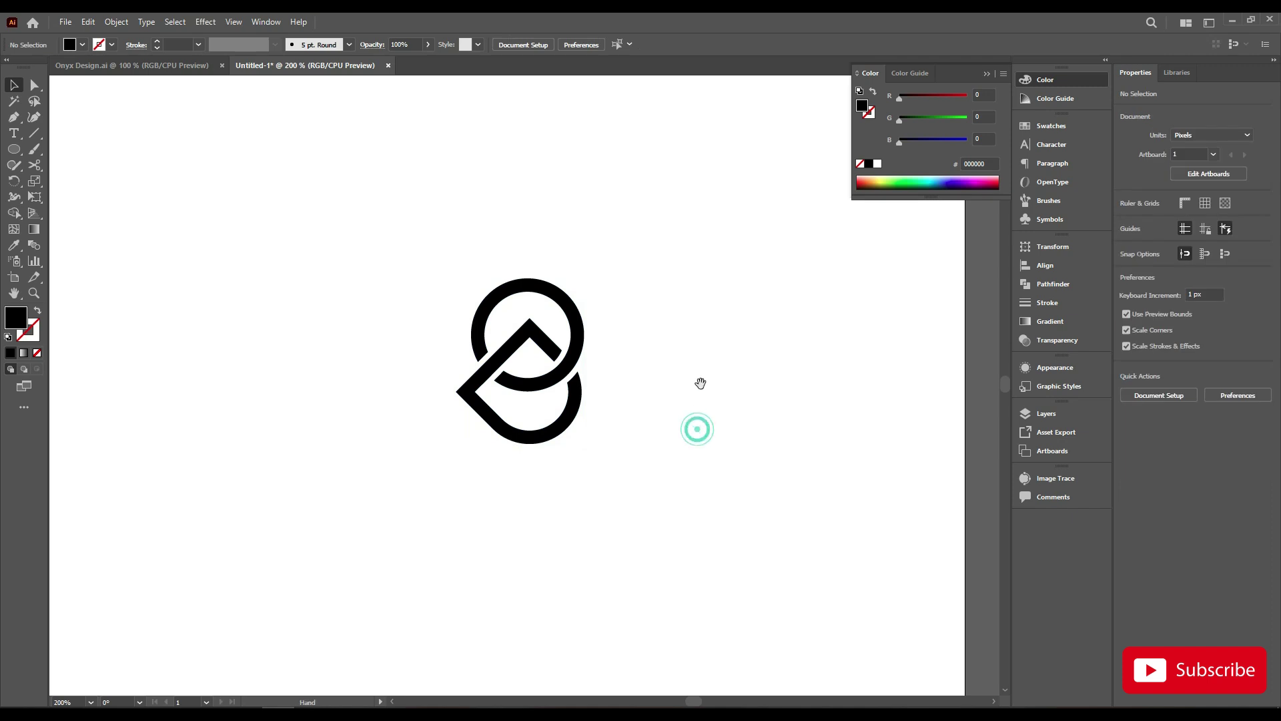
Round the inner and outer corners at the D shape's peak and left point to a 1 px radius
drag(701, 383, 659, 389)
key(ctrl+a)
scroll(521, 438, up, 1)
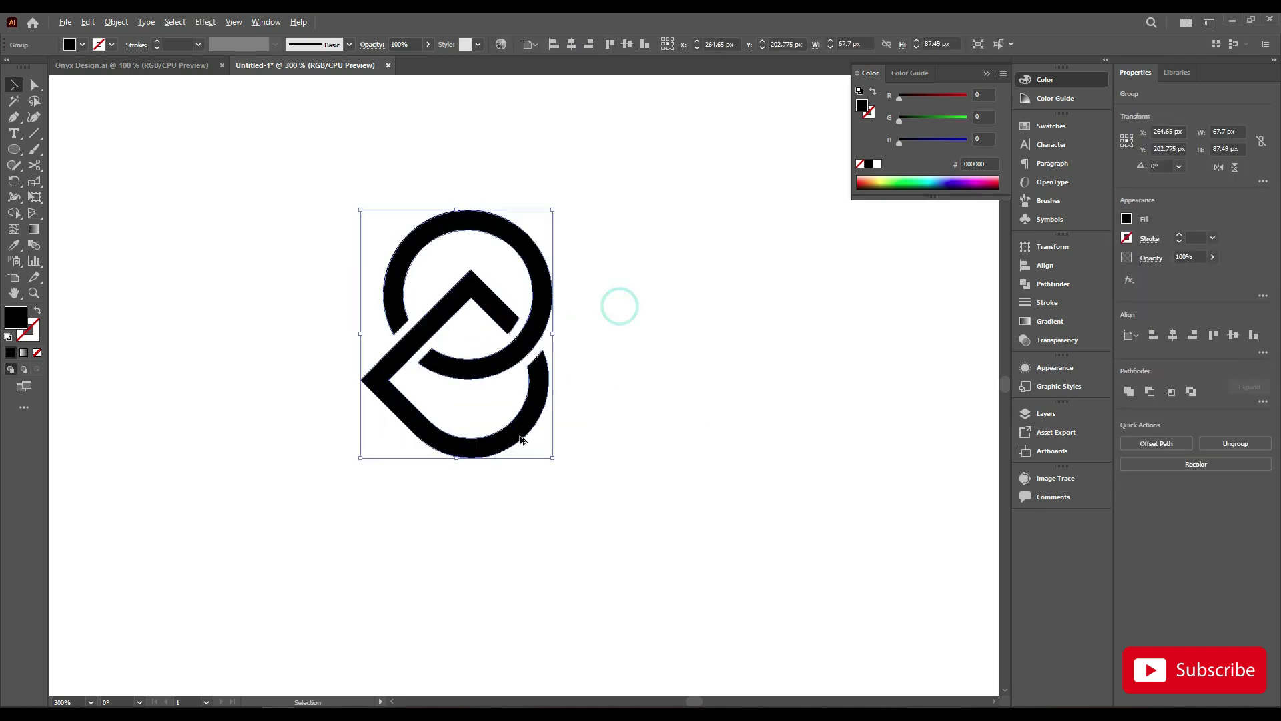
click(36, 82)
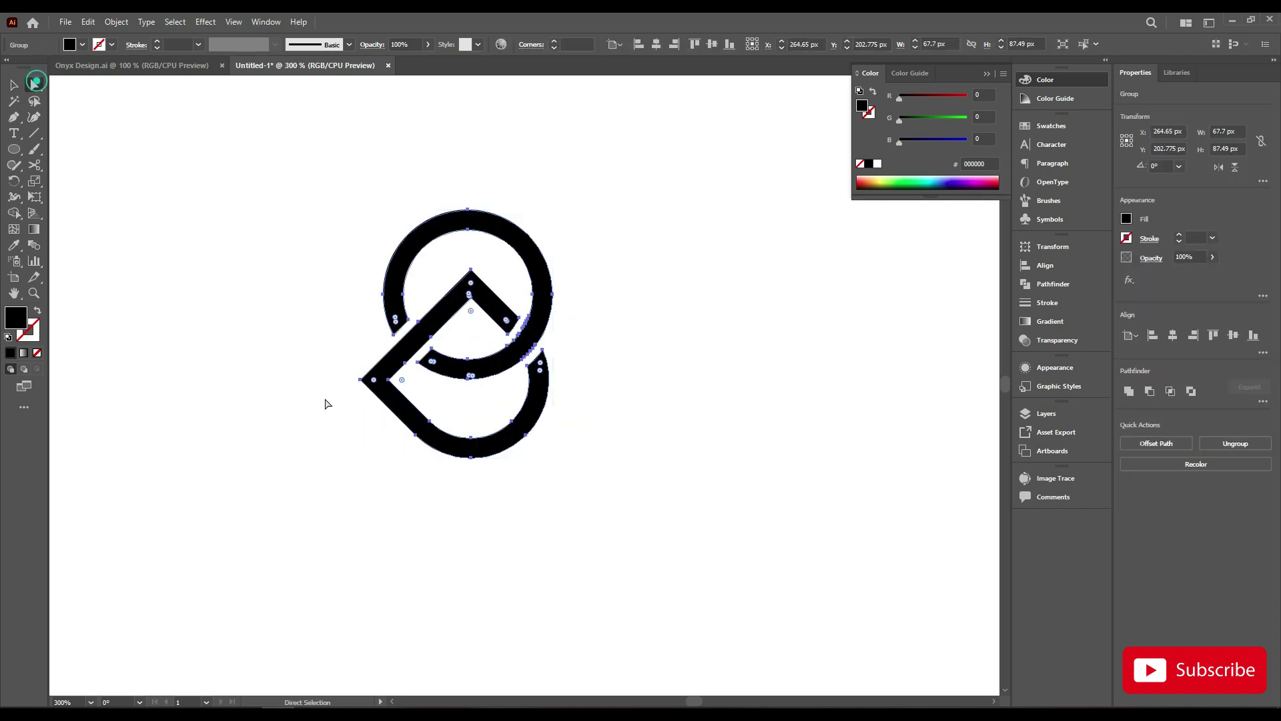
drag(401, 394, 402, 394)
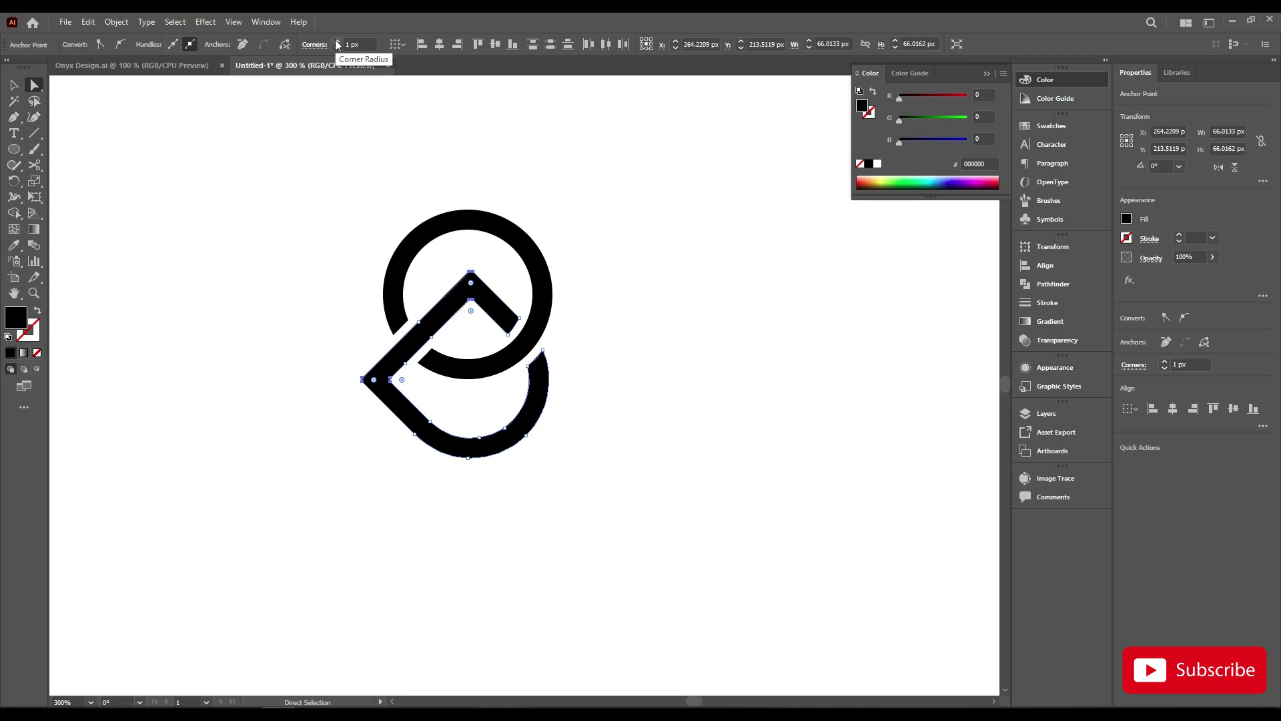
click(360, 229)
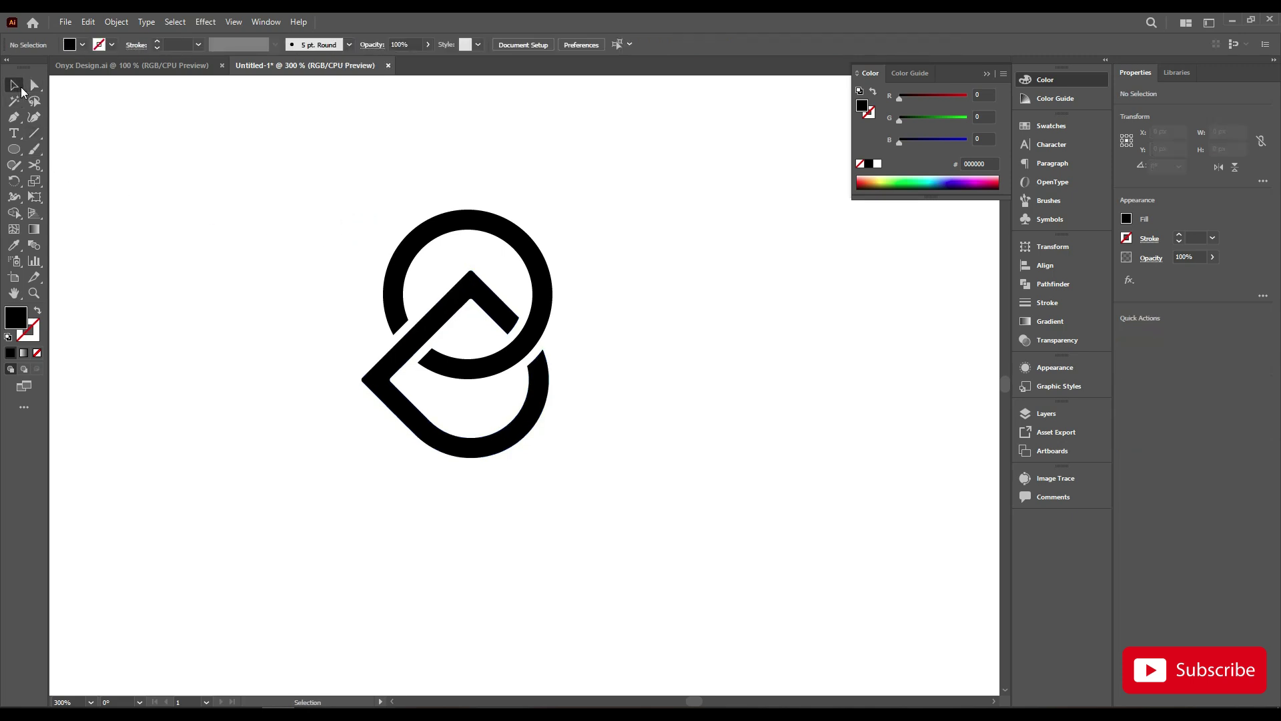
Apply a solid black 1 pt stroke to the whole monogram
click(17, 85)
drag(363, 181, 610, 441)
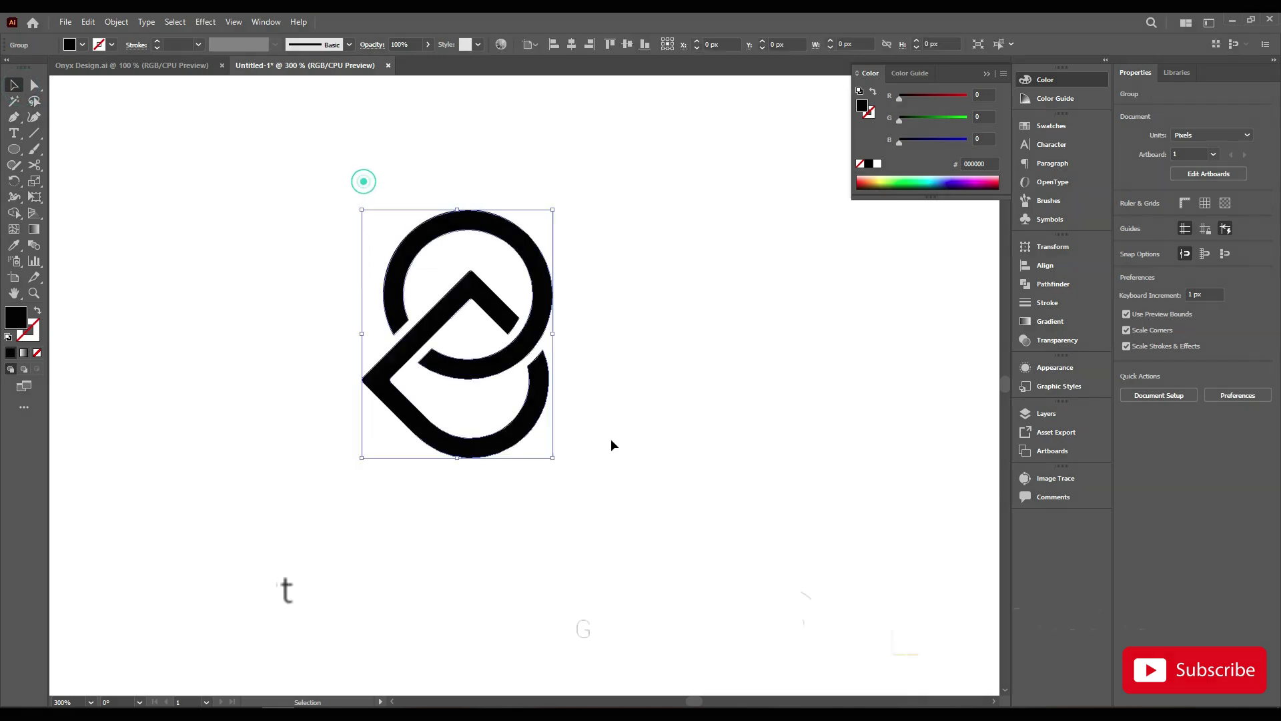
click(30, 331)
click(11, 354)
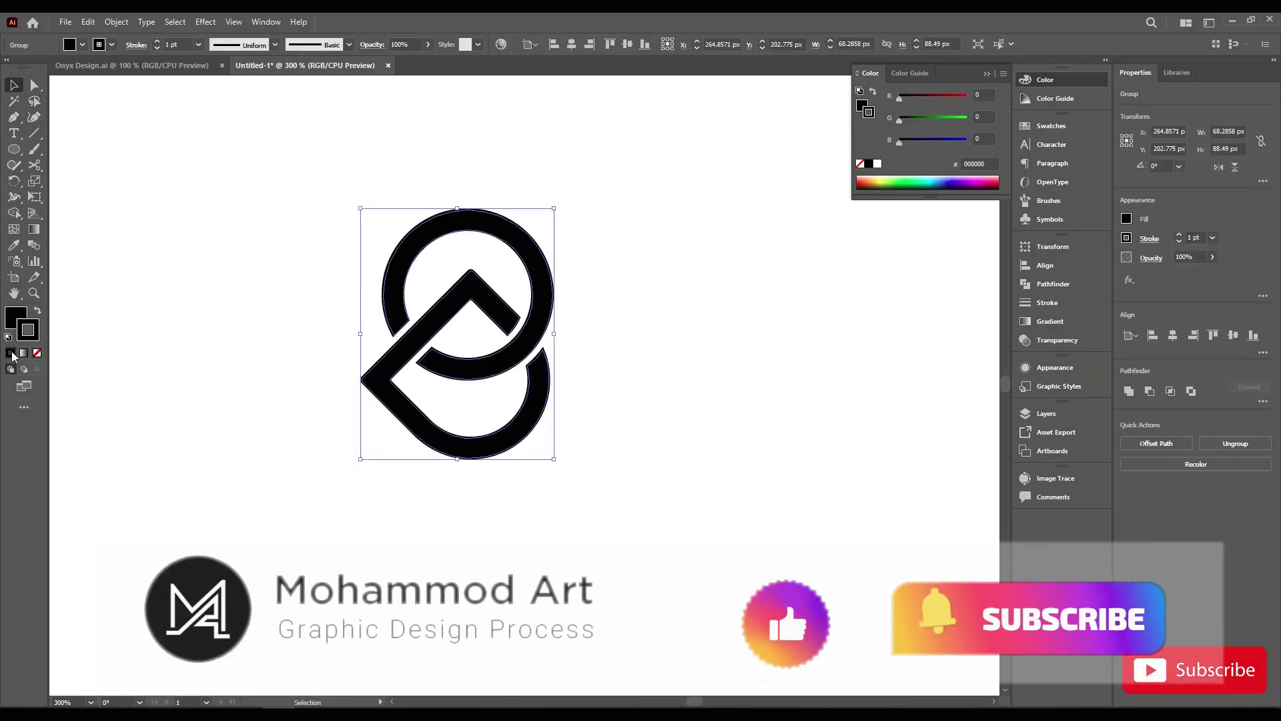
Try a 2 pt stroke on the monogram and return it to 1 pt
click(158, 40)
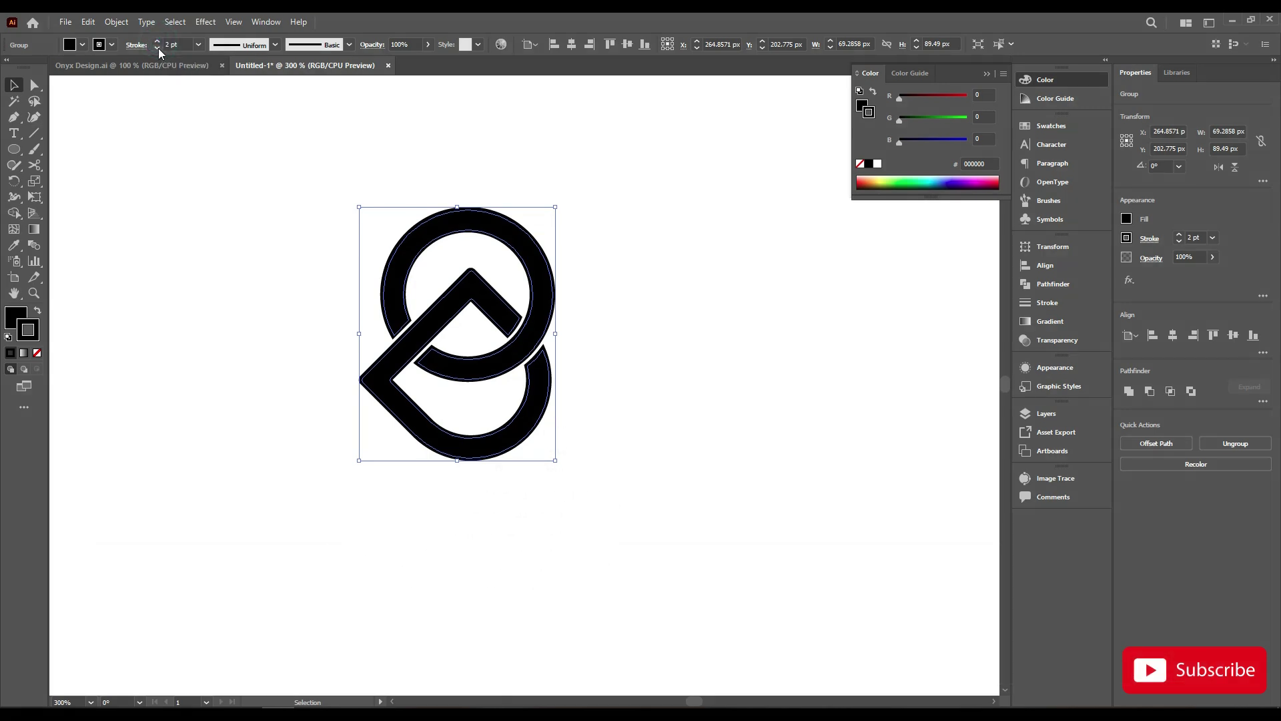
click(158, 48)
click(187, 180)
key(ctrl+minus)
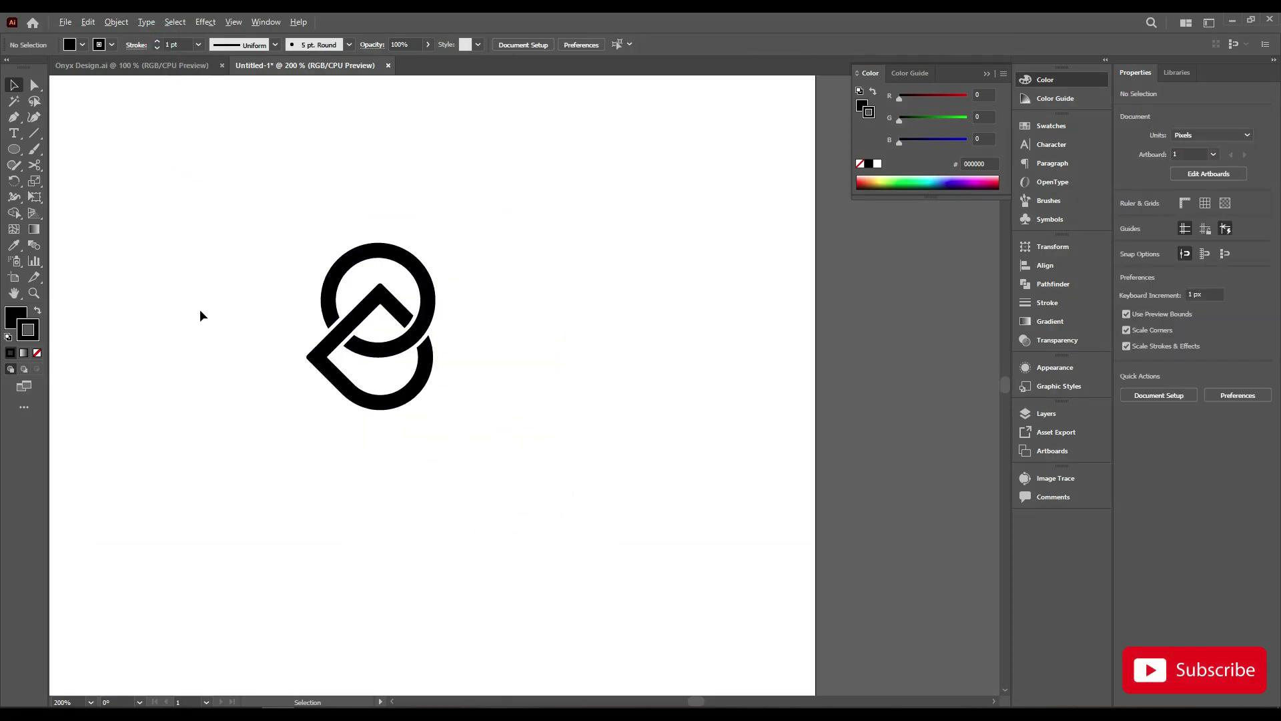
Reposition the monogram on the artboard and expand its fill and stroke into solid shapes
drag(209, 236, 586, 494)
drag(515, 419, 592, 454)
click(117, 22)
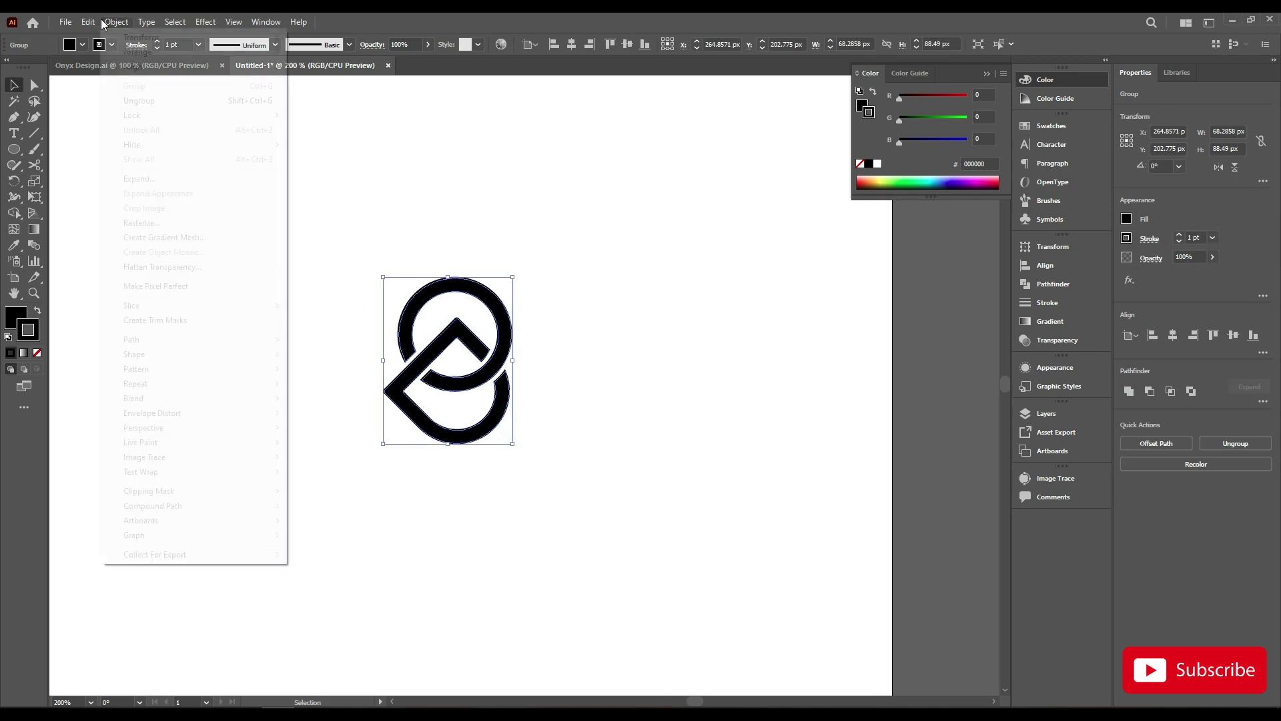
click(164, 179)
click(608, 438)
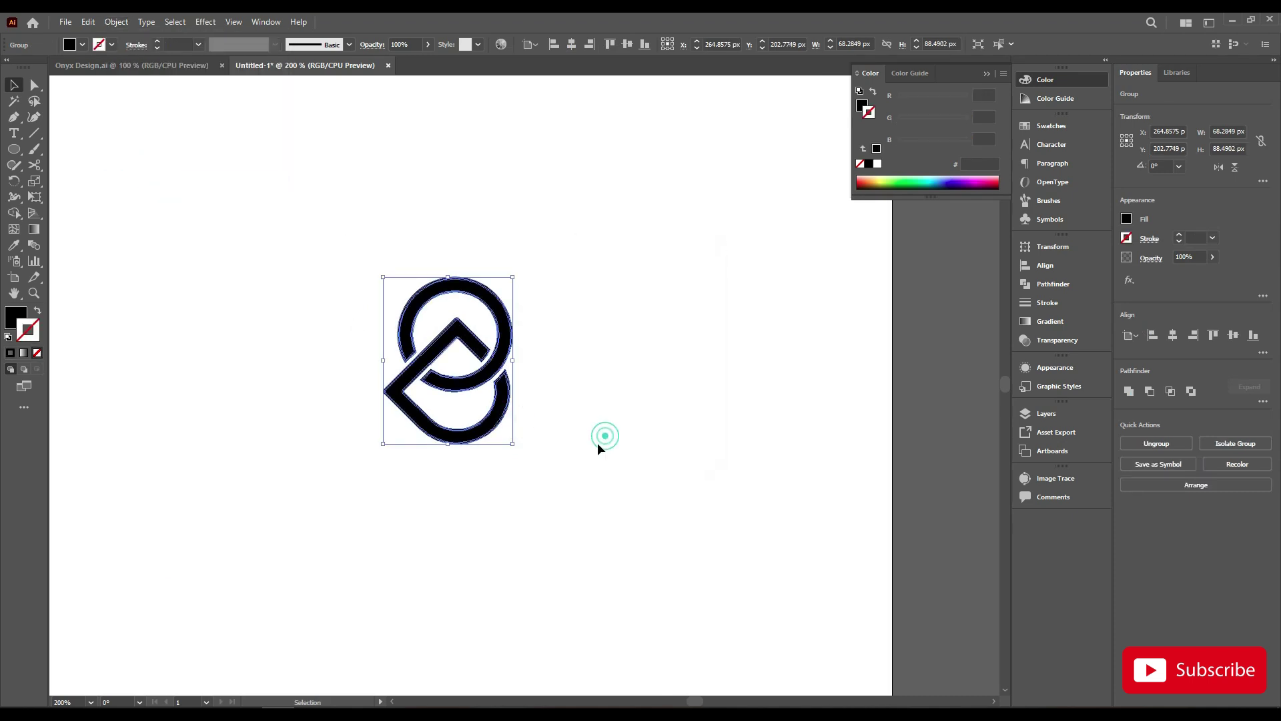
click(116, 22)
click(140, 175)
click(603, 435)
Unite the expanded monogram shapes with Pathfinder and move the mark to the artboard's left half
click(595, 326)
key(ctrl+a)
click(1129, 391)
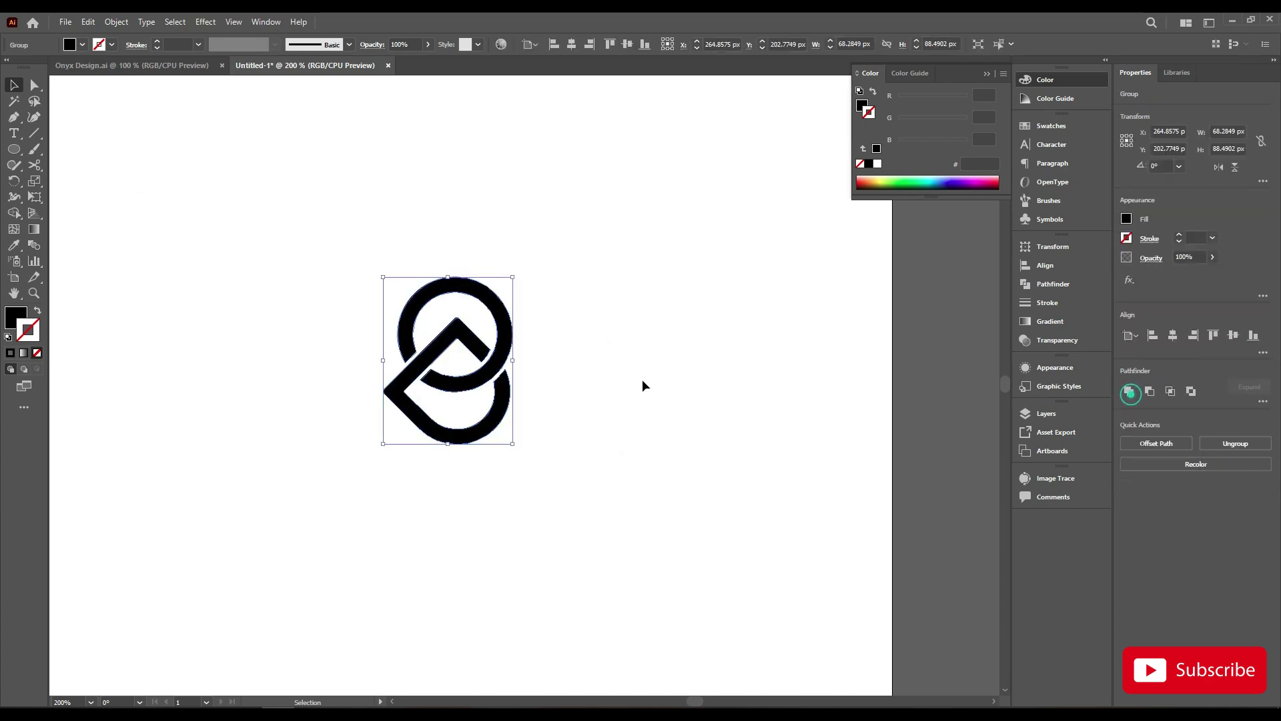
drag(501, 371, 315, 374)
click(435, 387)
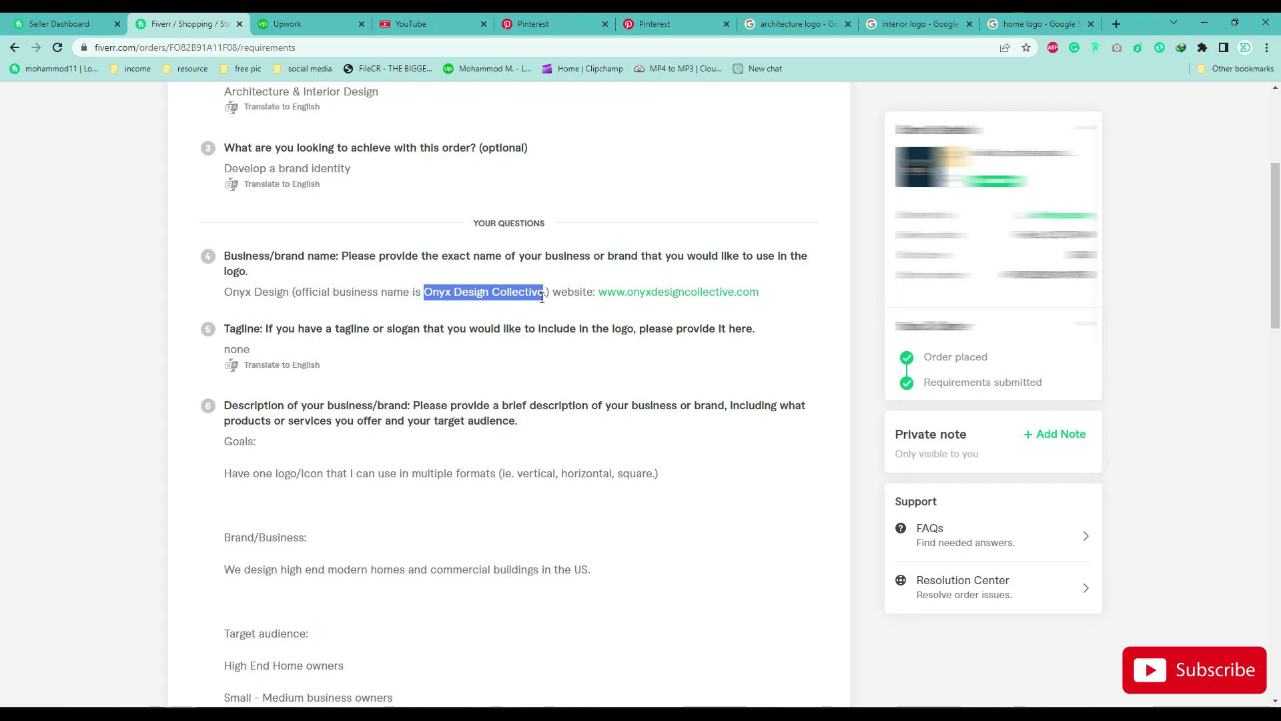
Copy Onyx Design Collective from the Fiverr order requirements into the Illustrator artwork beside the mark and set it in Montserrat Medium
drag(542, 298, 545, 298)
right_click(545, 298)
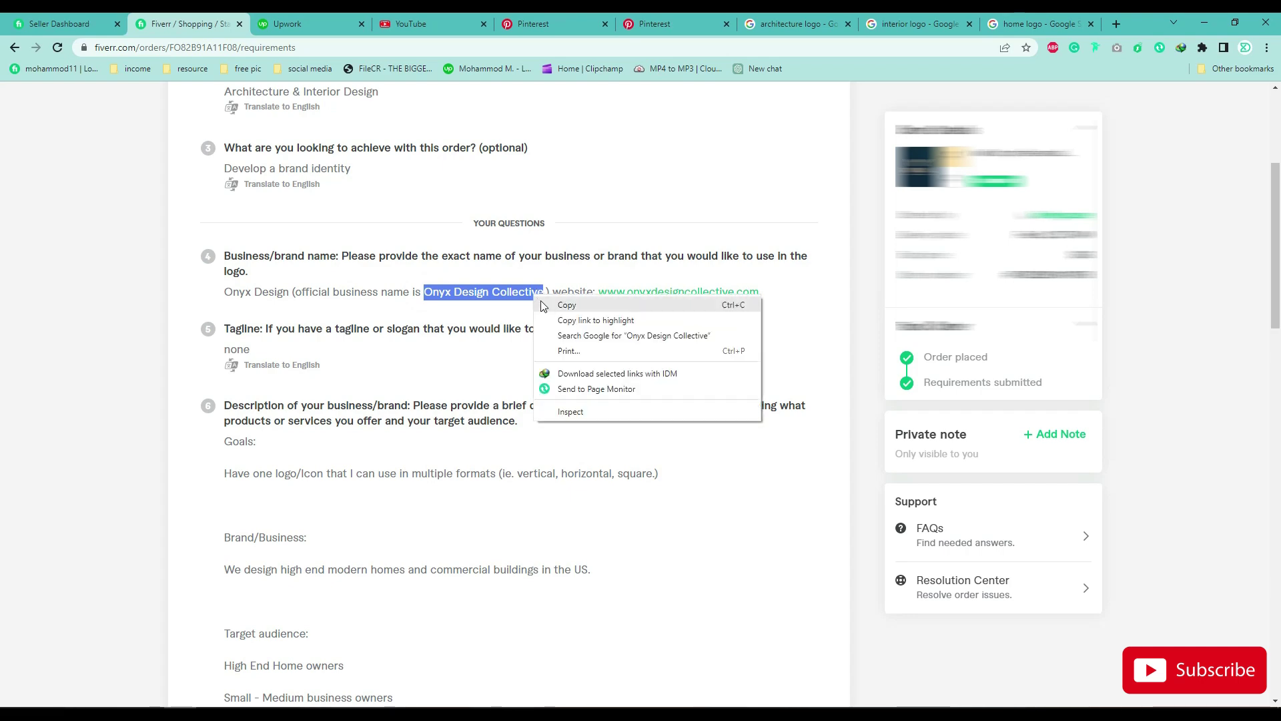
click(552, 314)
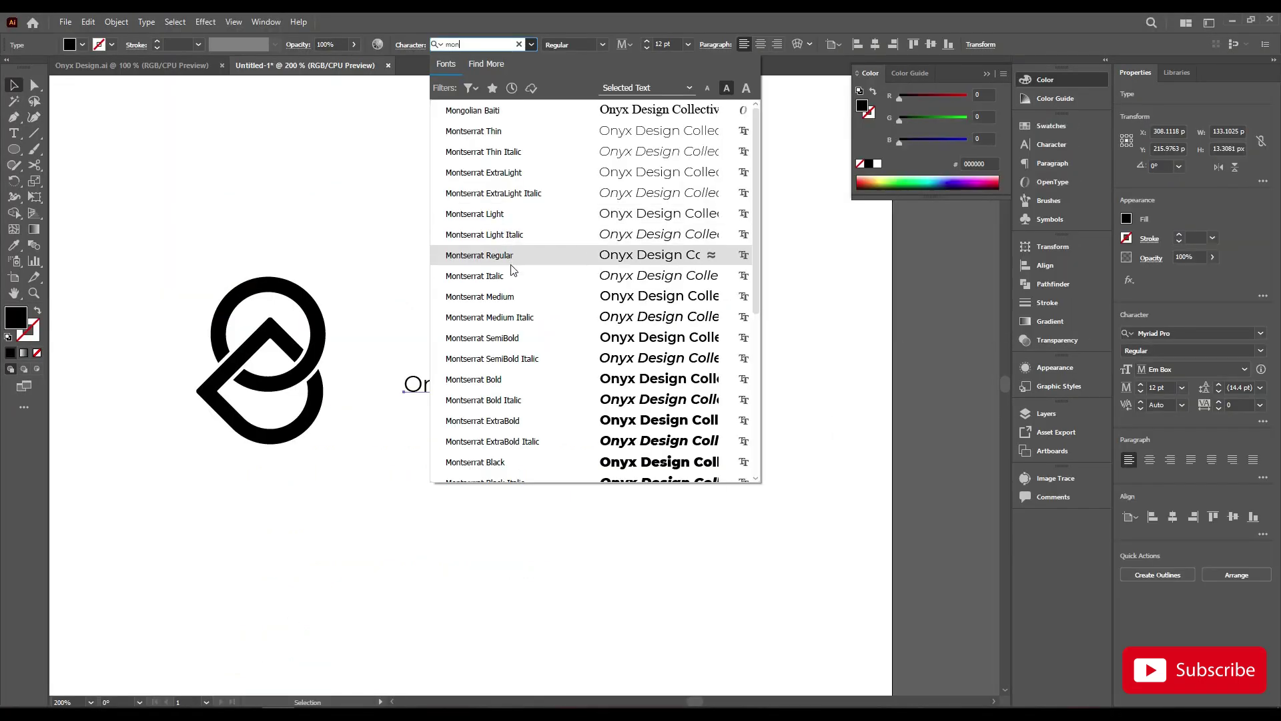
click(510, 294)
click(531, 294)
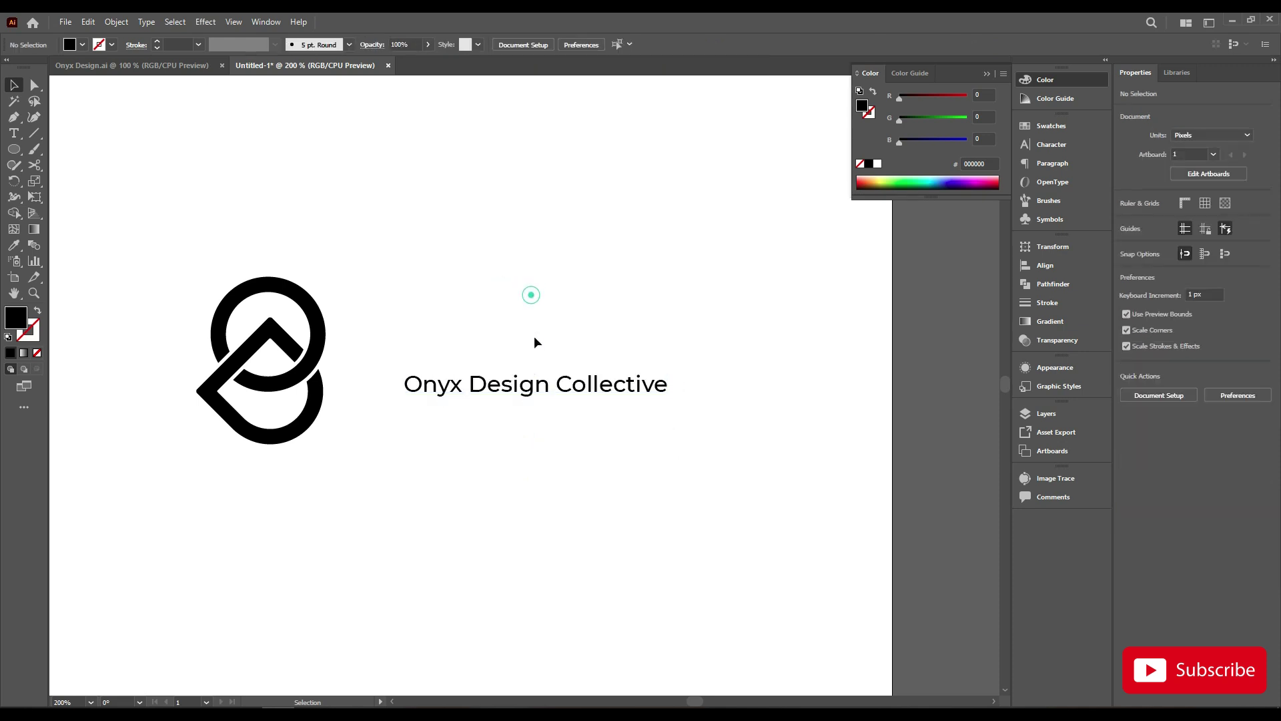
Set the Onyx Design Collective text to all caps
scroll(537, 364, up, 1)
click(513, 387)
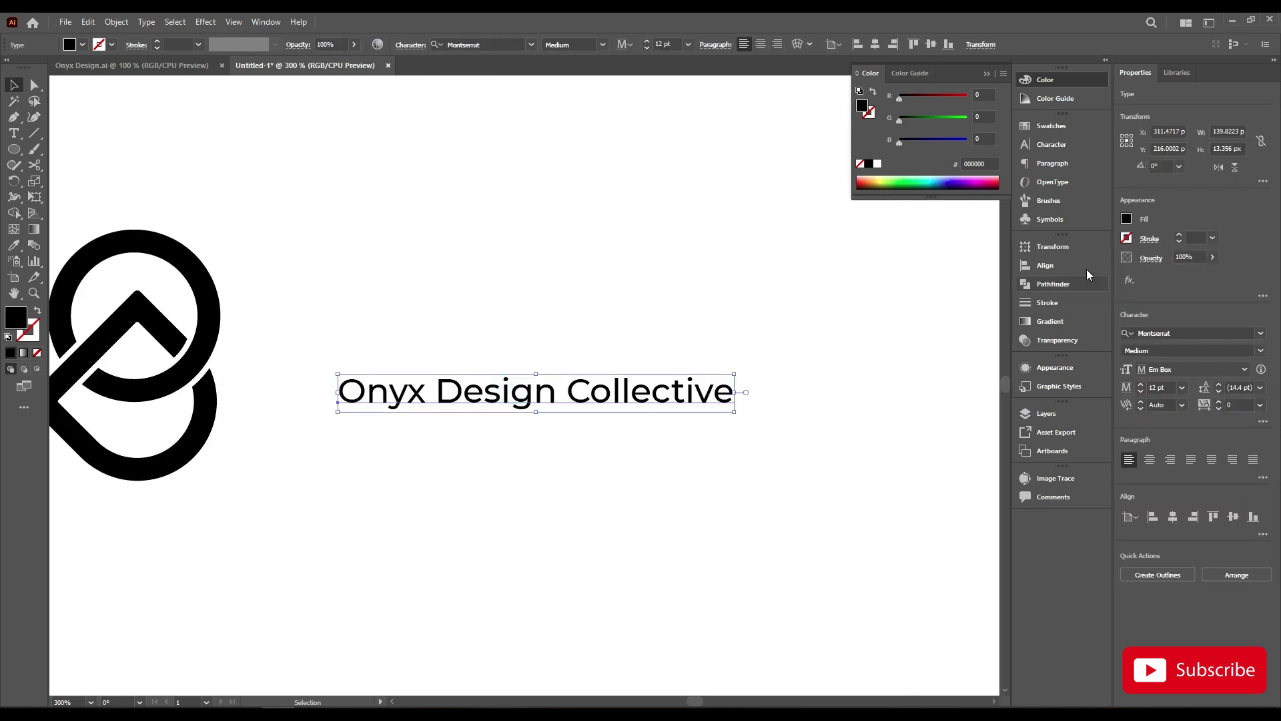
click(987, 120)
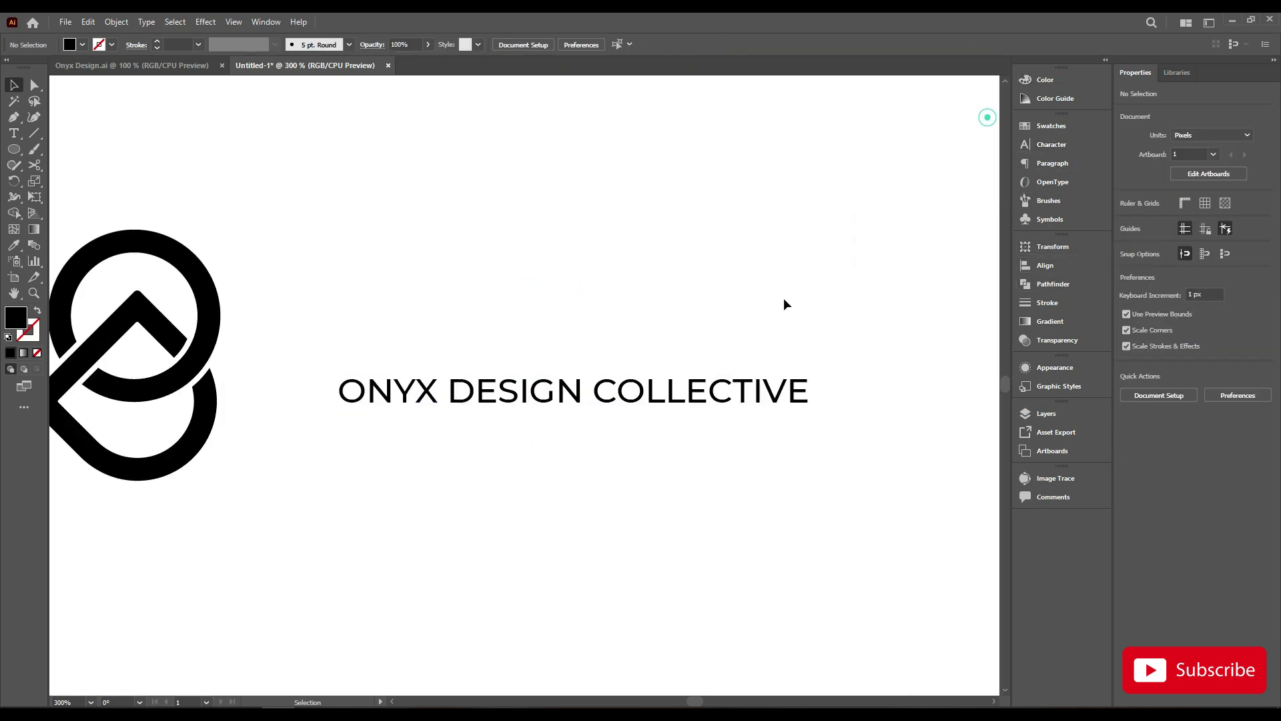
Split the word COLLECTIVE into its own text object and place it below ONYX DESIGN
drag(757, 319, 694, 421)
click(14, 132)
drag(594, 394, 794, 408)
key(BackSpace)
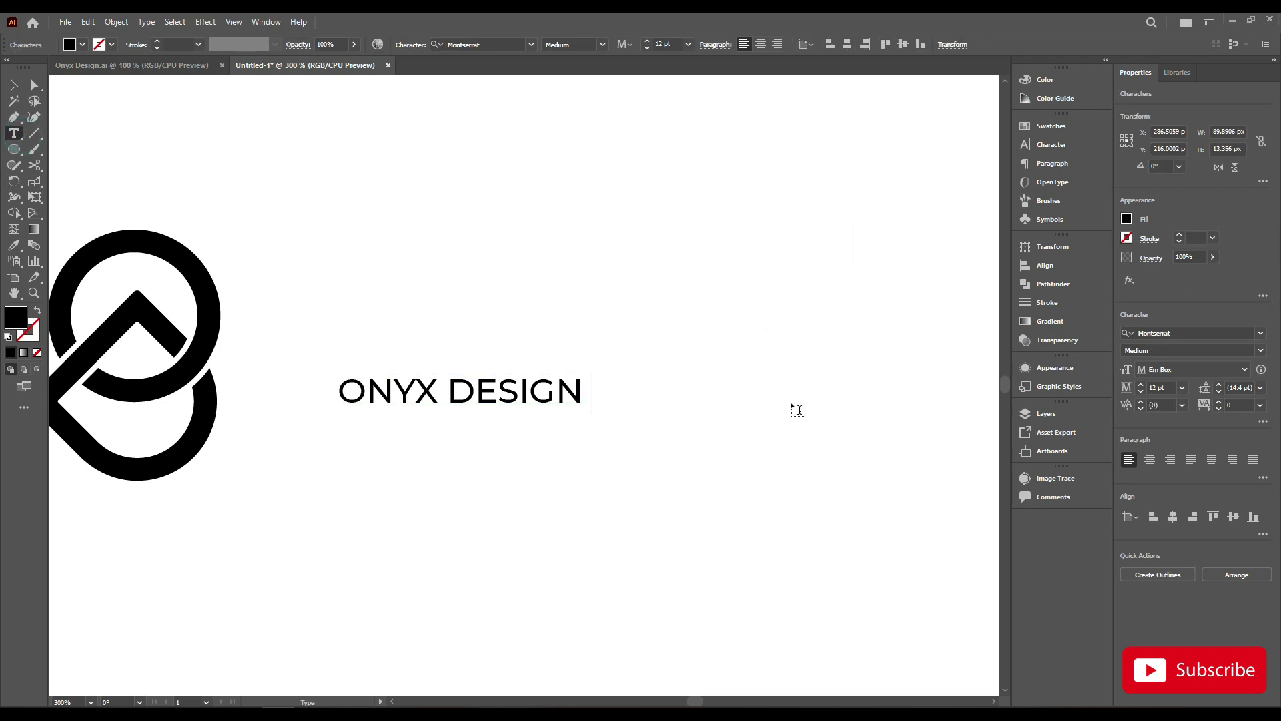
click(14, 86)
click(404, 214)
key(ctrl+v)
drag(609, 369, 610, 458)
Change the ONYX DESIGN text to Montserrat Bold
scroll(460, 434, up, 1)
click(494, 376)
scroll(526, 159, down, 2)
click(597, 44)
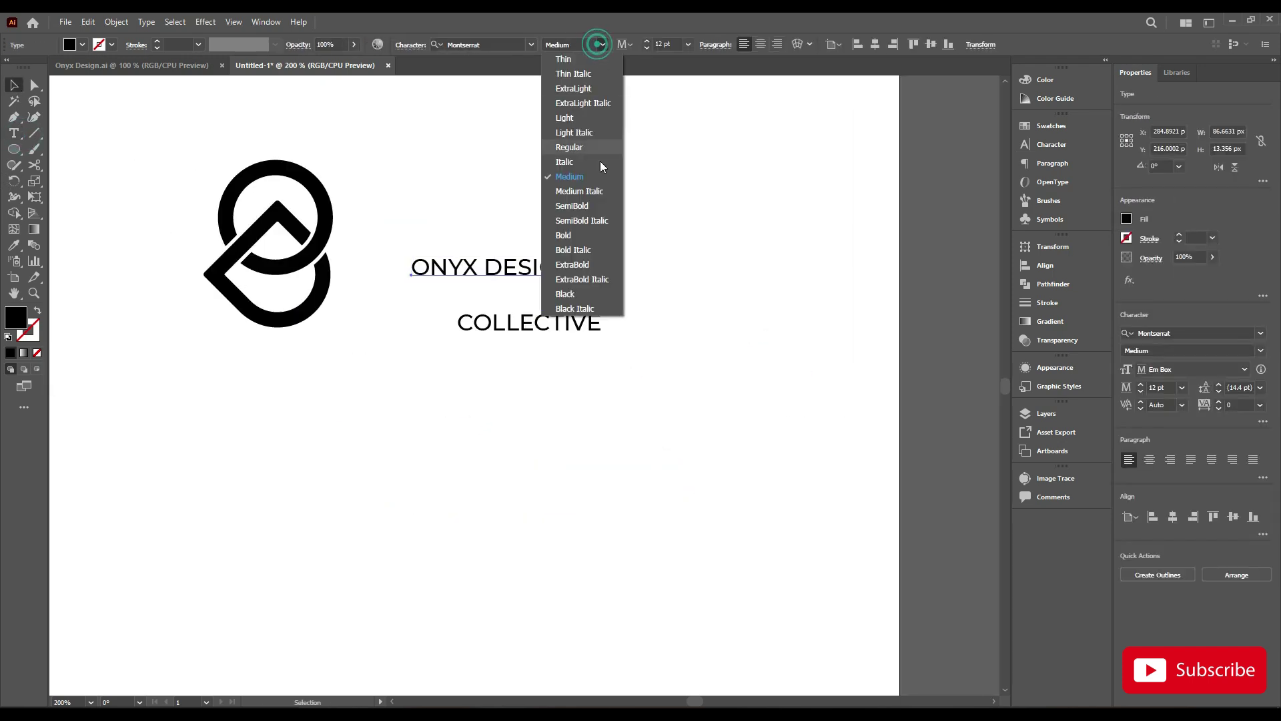
click(571, 235)
Move COLLECTIVE under the start of ONYX DESIGN and scale it down to about 7.68 pt
drag(547, 323, 500, 297)
scroll(500, 297, up, 1)
drag(587, 299, 507, 299)
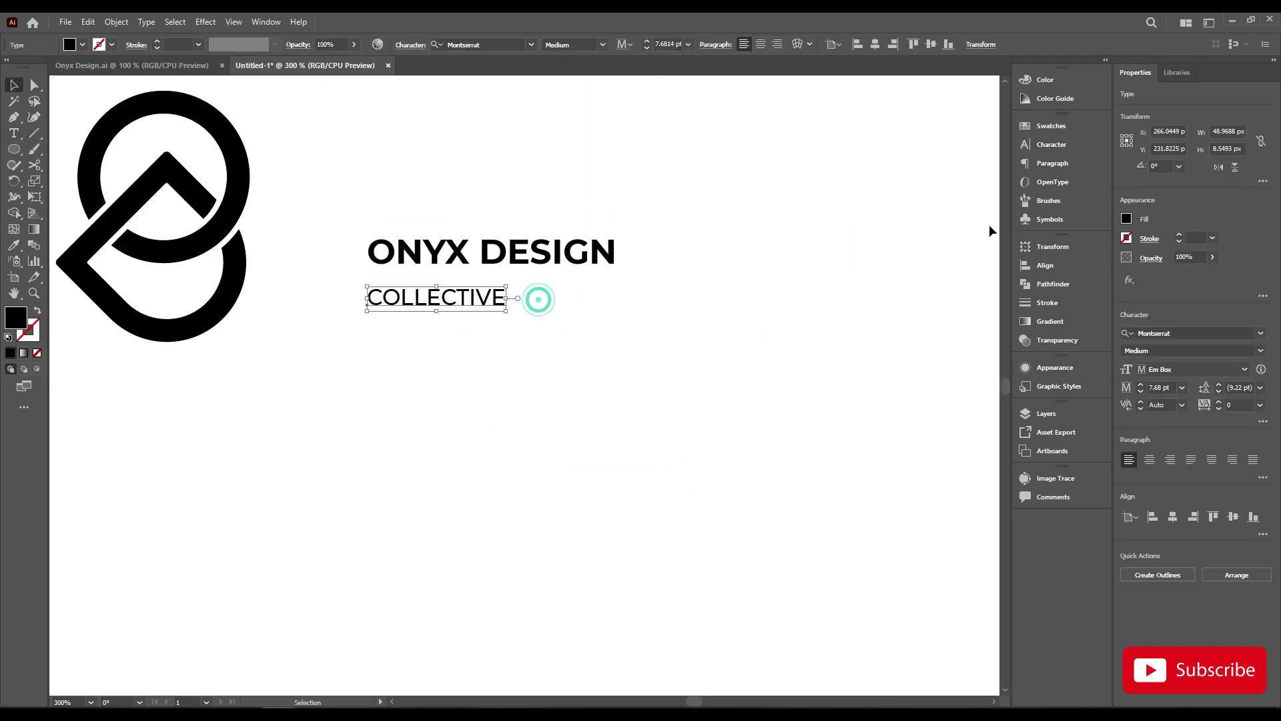
Set the tracking of COLLECTIVE to 200
click(1072, 149)
click(960, 236)
click(999, 239)
click(1006, 447)
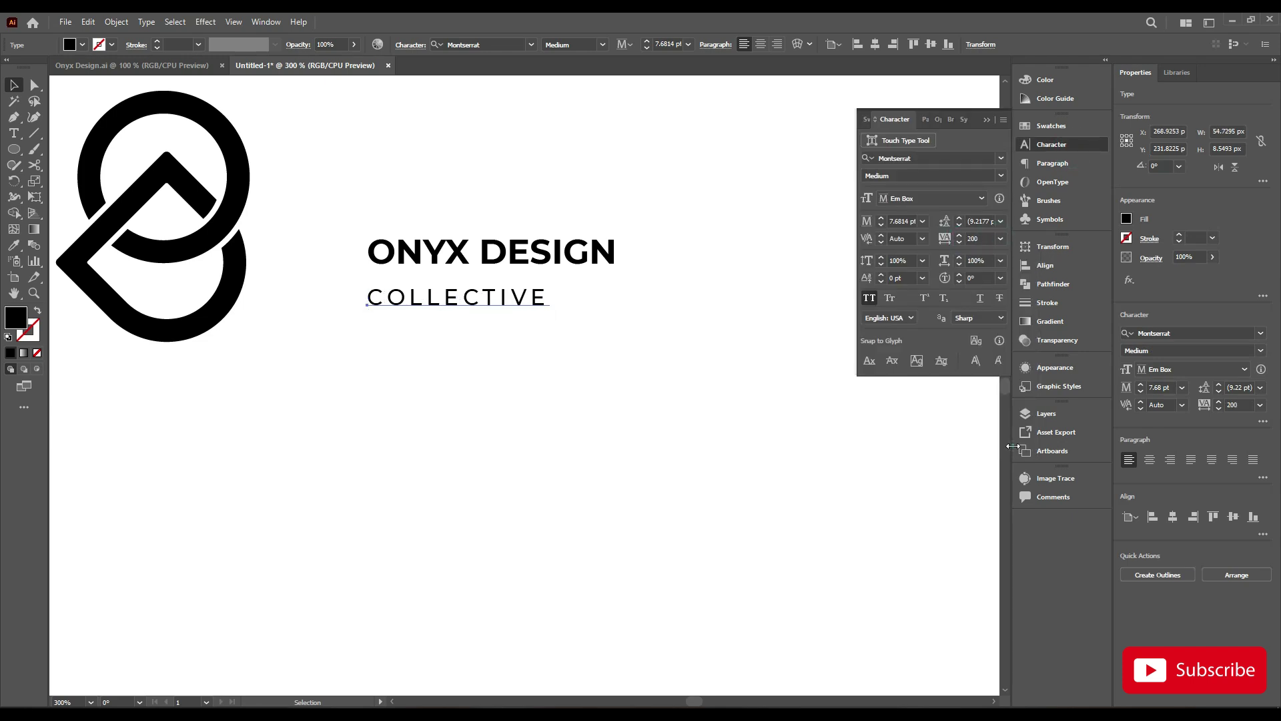
Centre the two text lines on each other and move COLLECTIVE closer beneath ONYX DESIGN
drag(727, 454, 433, 244)
click(847, 44)
click(715, 201)
scroll(493, 302, up, 2)
drag(493, 306, 492, 279)
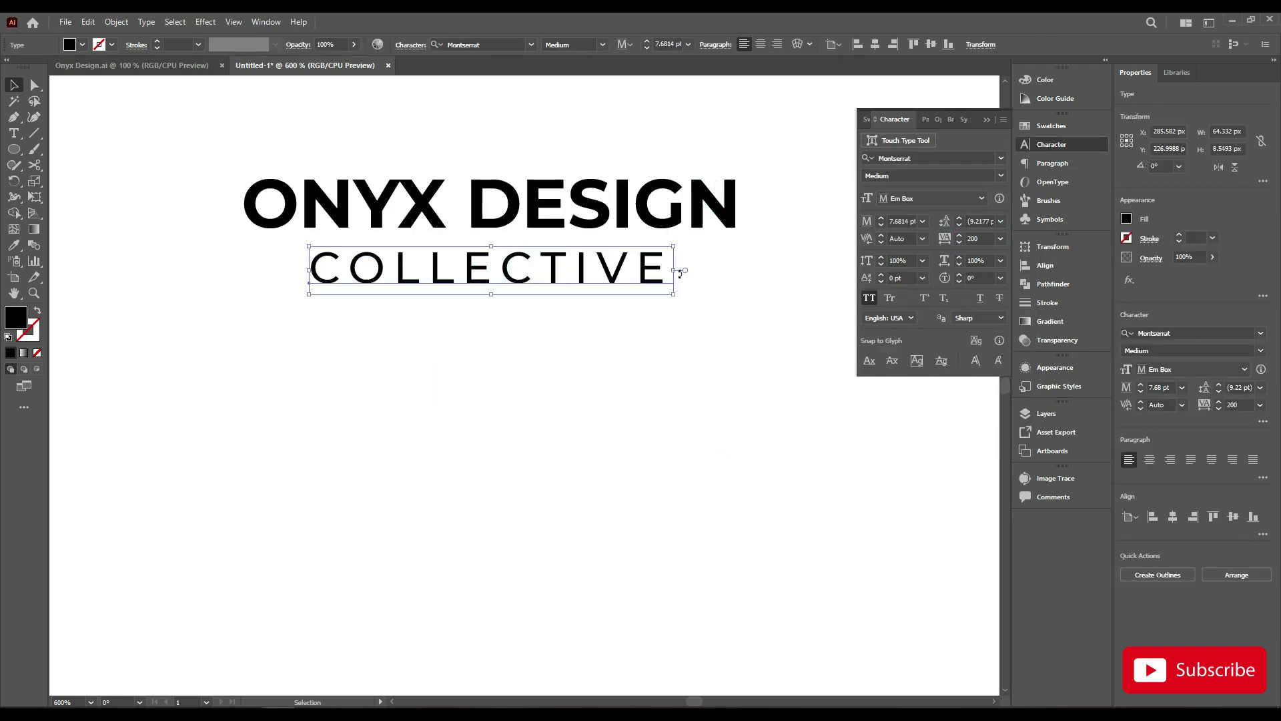
Scale COLLECTIVE down further and widen its letter spacing in small increments
drag(673, 271, 632, 270)
key(alt+Right)
key(alt+Right)
key(alt+Right)
key(alt+Right)
key(alt+Right)
click(592, 347)
scroll(443, 393, down, 2)
Move the text lines down, place the monogram above them and scale the mark down
drag(443, 392, 444, 440)
drag(200, 349, 529, 218)
drag(462, 92, 462, 222)
scroll(472, 277, up, 1)
drag(473, 300, 472, 320)
Align the monogram and both text lines on their horizontal centres
drag(594, 300, 462, 467)
click(474, 372)
click(572, 44)
Scale both text lines down together, bringing ONYX DESIGN to about 11 pt, under the mark
drag(450, 538, 483, 430)
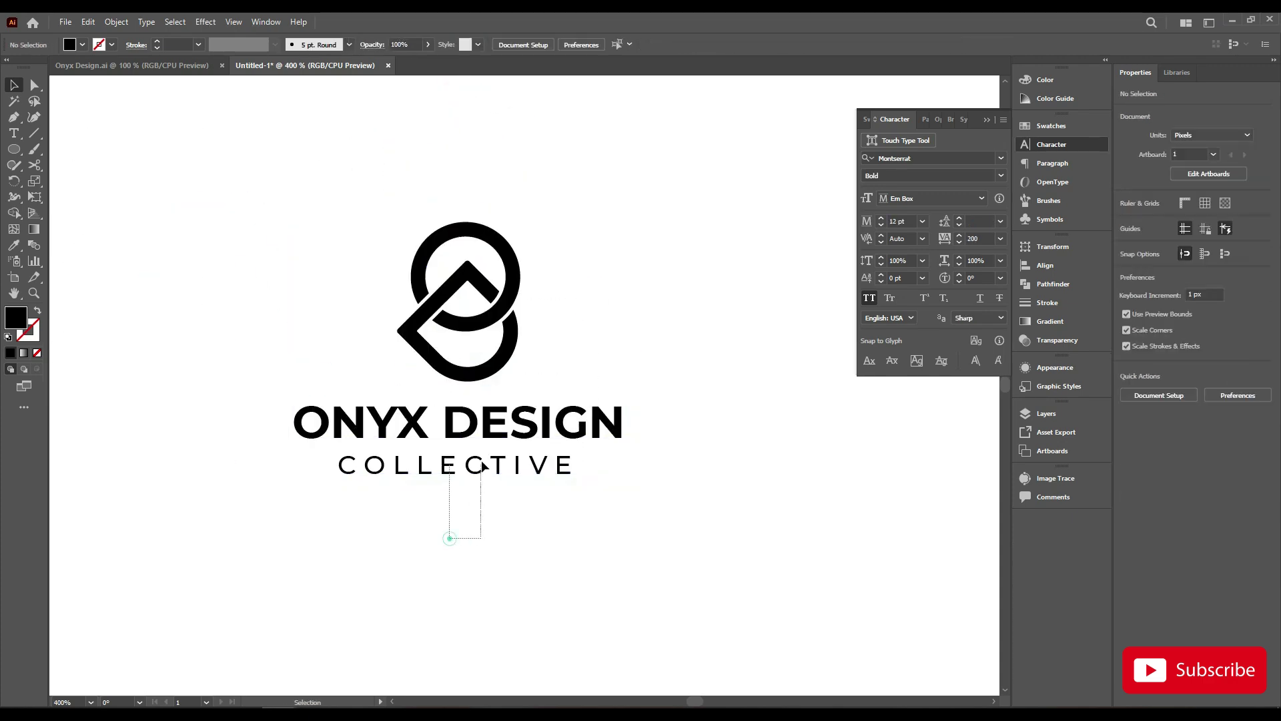
scroll(460, 481, up, 1)
scroll(456, 489, down, 2)
drag(454, 483, 534, 431)
drag(566, 269, 450, 456)
Set the tracking of ONYX DESIGN to 50
click(489, 385)
scroll(489, 385, up, 2)
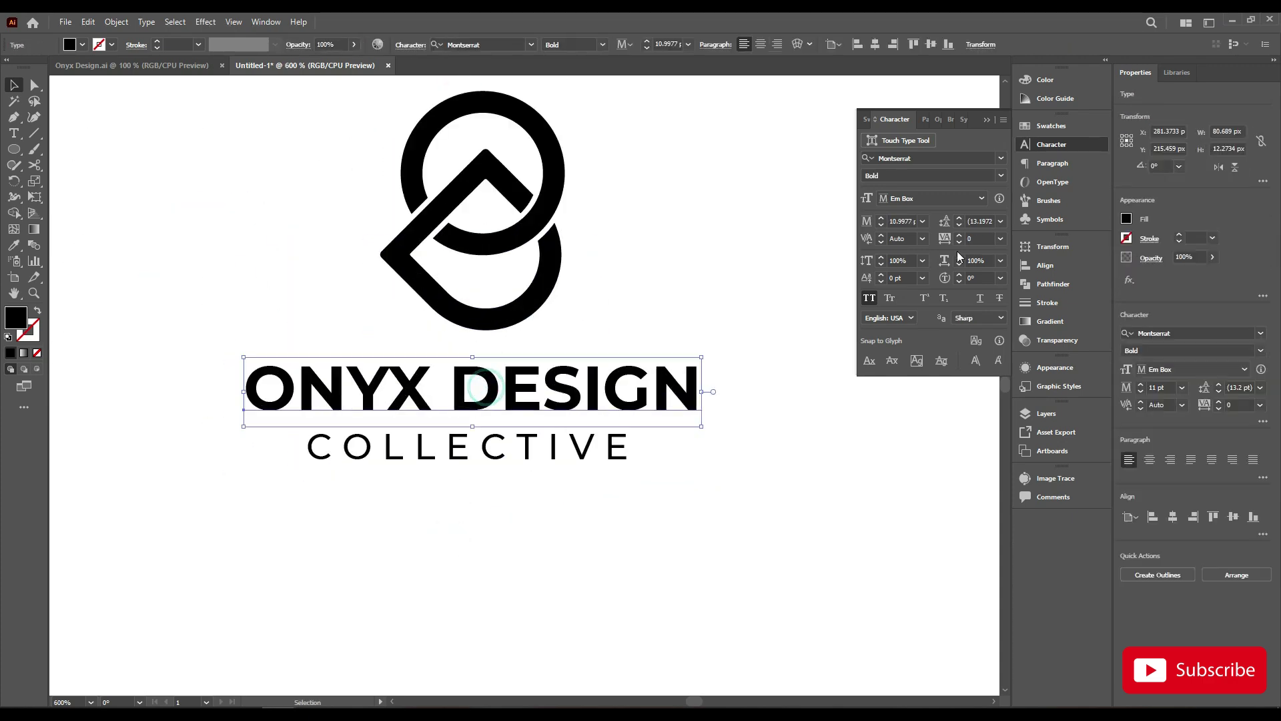
click(1001, 238)
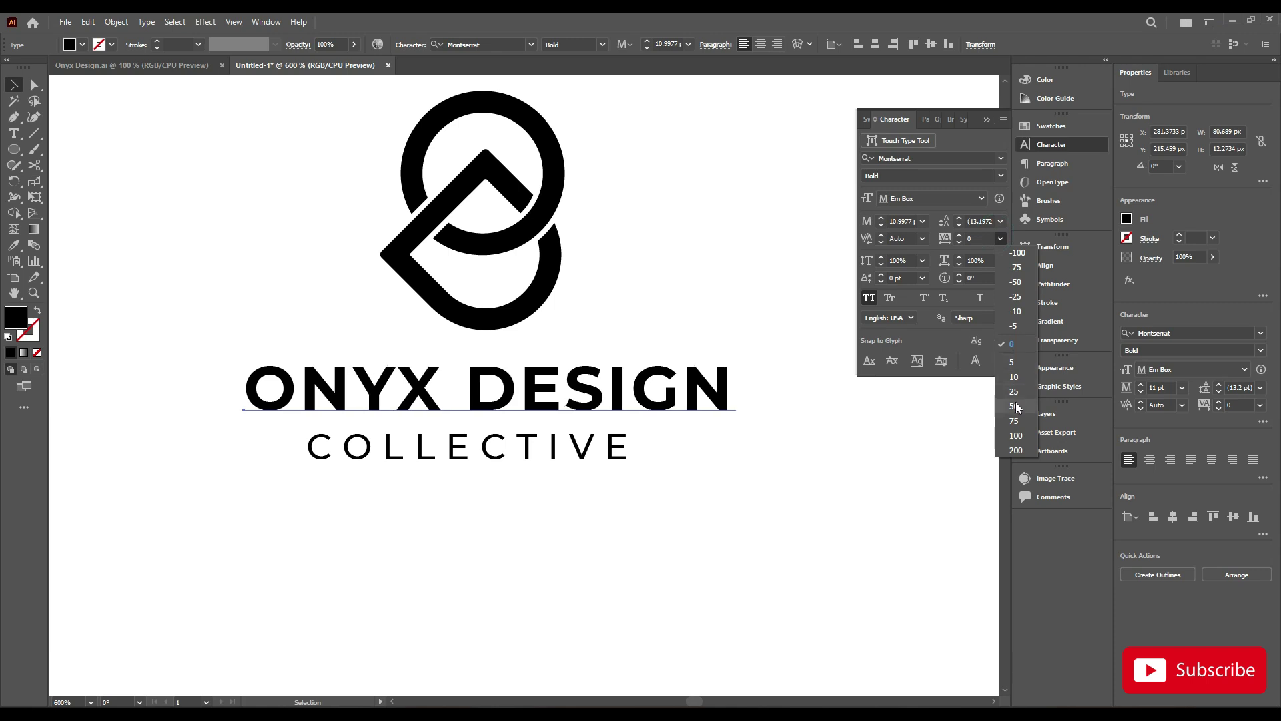
click(801, 409)
scroll(416, 377, up, 3)
scroll(465, 404, down, 4)
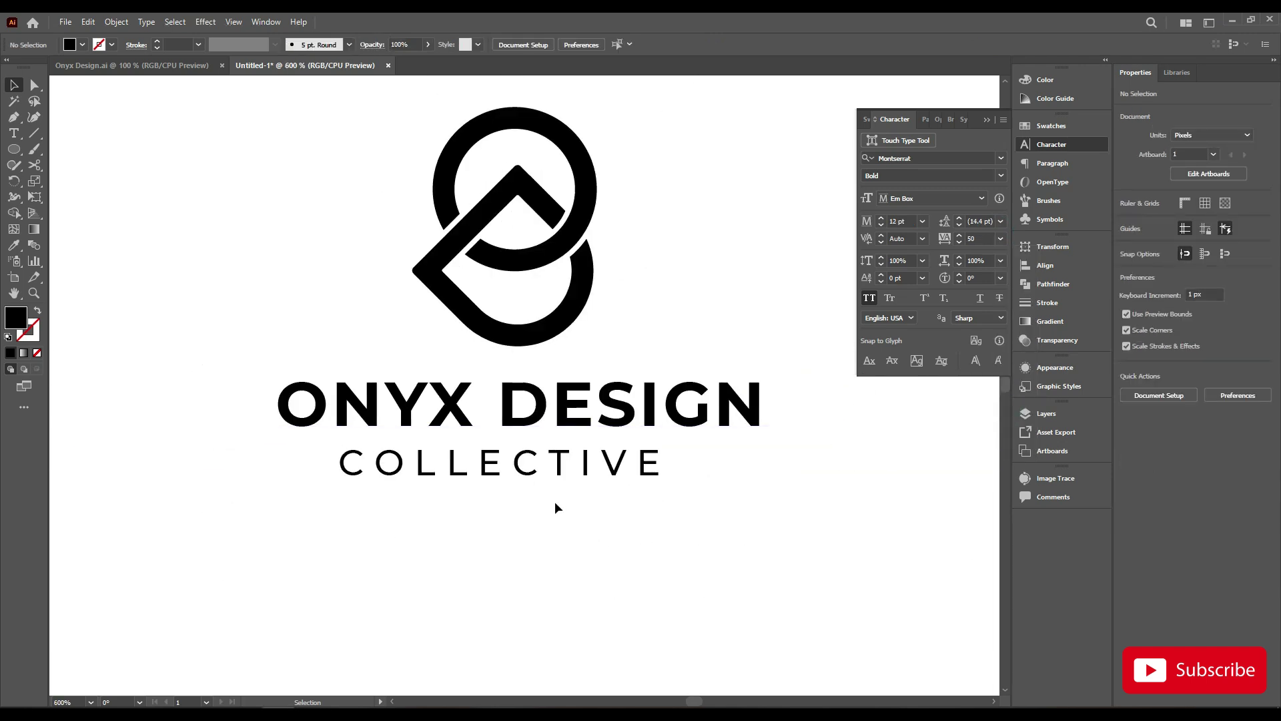
Change the ONYX DESIGN text weight to SemiBold
drag(507, 407, 528, 313)
click(554, 425)
click(605, 45)
click(586, 205)
click(671, 224)
Centre both text lines horizontally on the monogram
scroll(543, 376, down, 1)
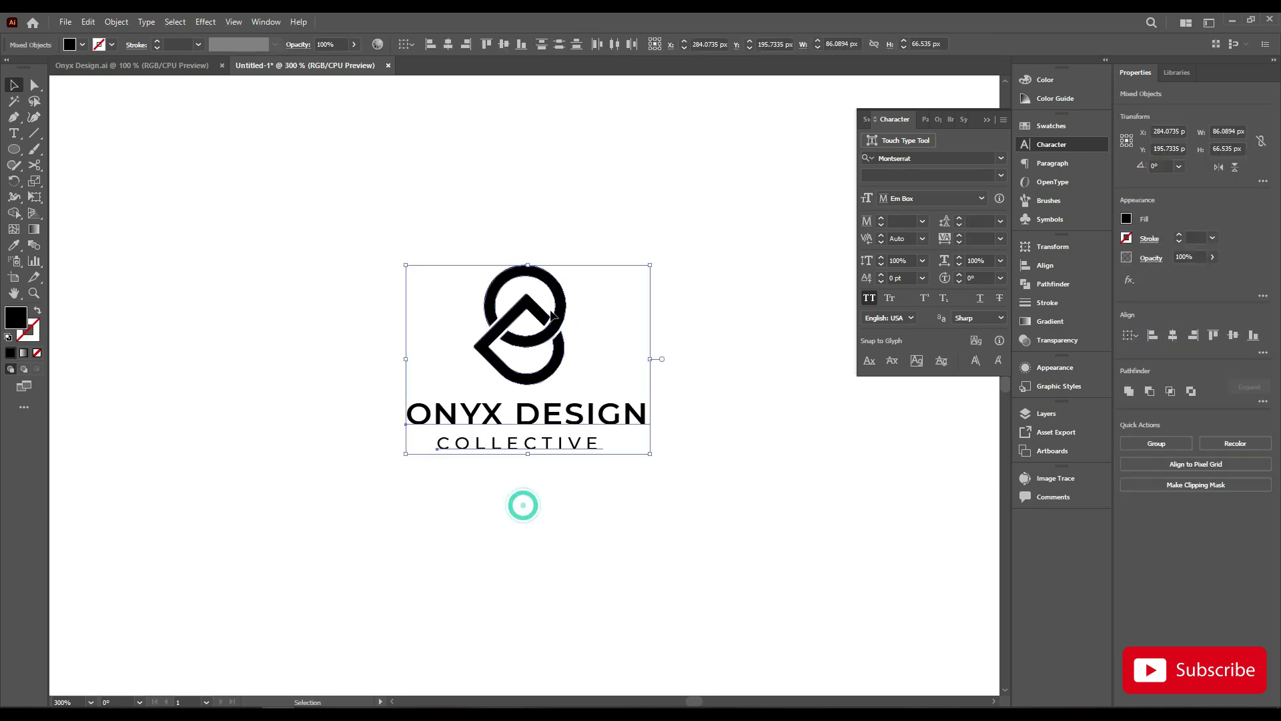
click(527, 300)
click(549, 45)
click(552, 166)
Duplicate the stacked logo and arrange the copy horizontally, with the text lines to the right of the mark
drag(659, 371, 582, 475)
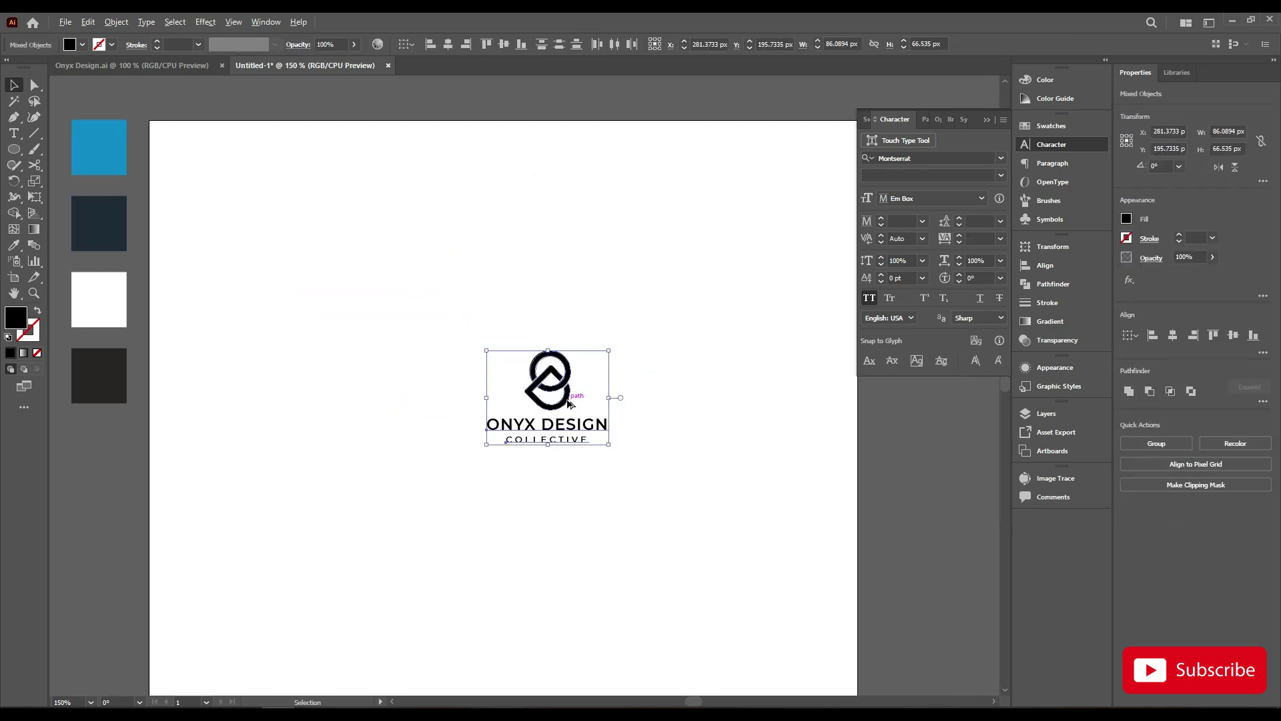
drag(571, 404, 497, 400)
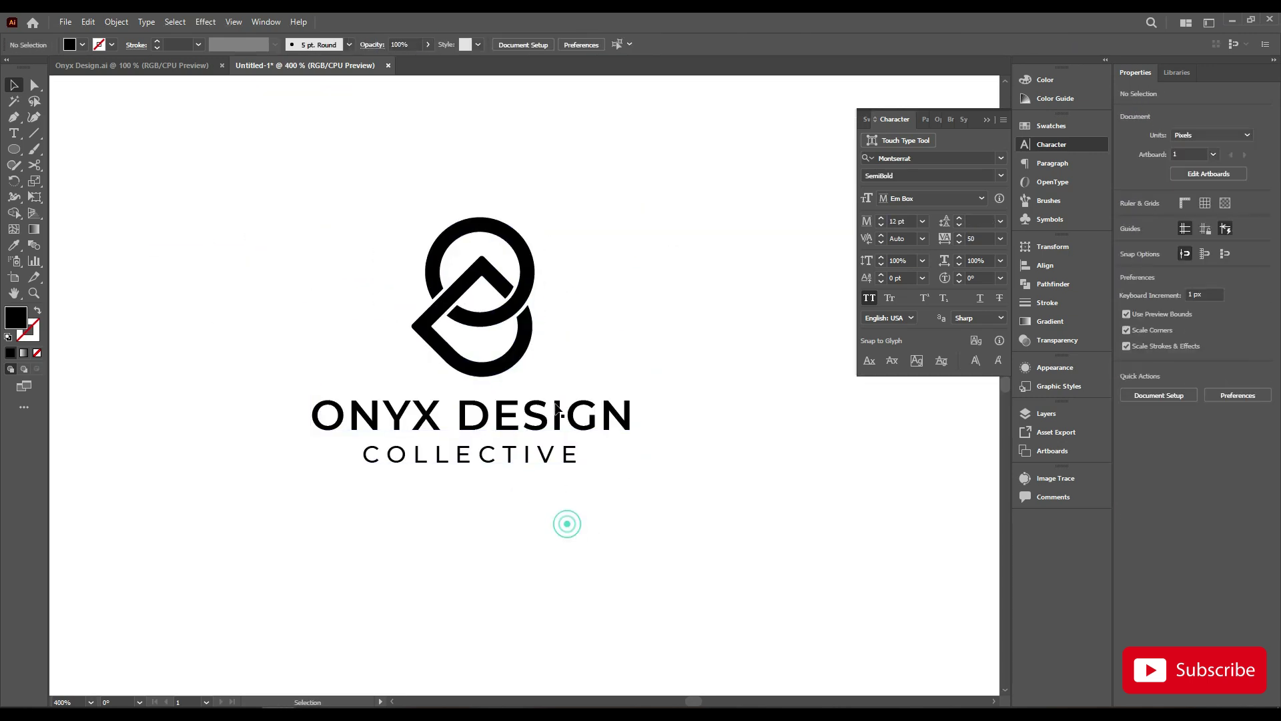
drag(530, 301, 371, 300)
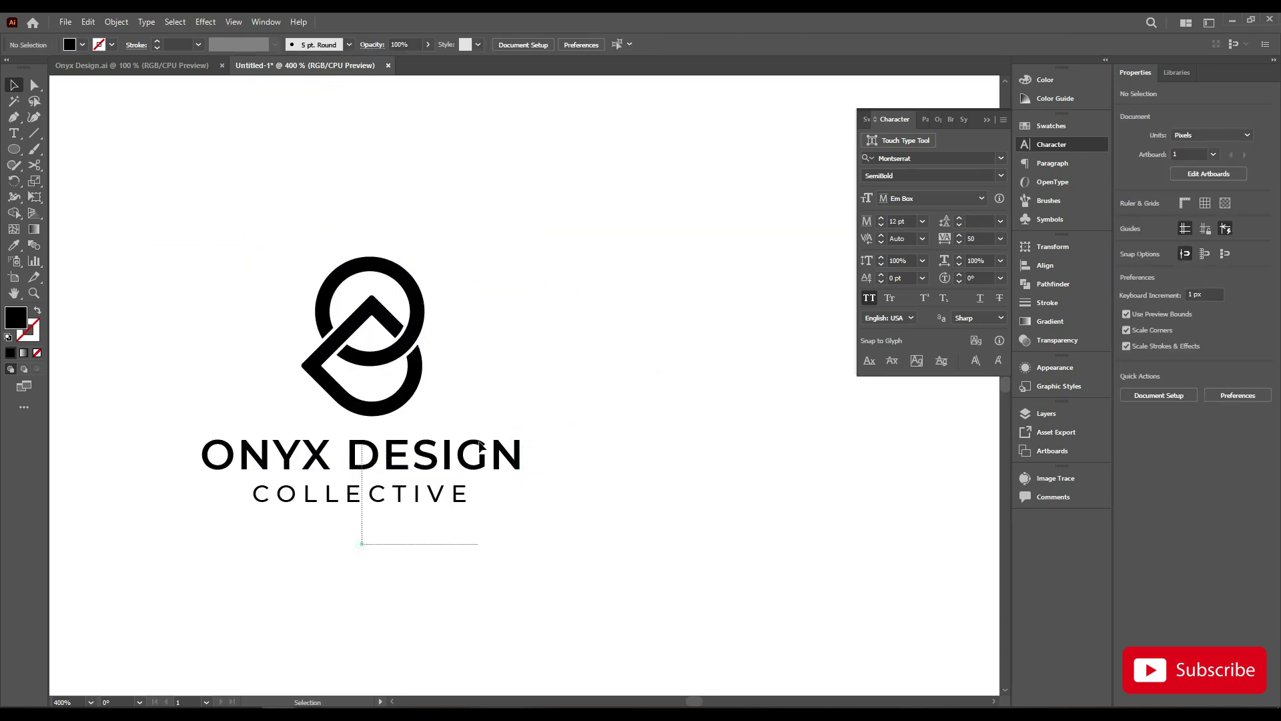
drag(473, 467, 616, 335)
Set the horizontal version's COLLECTIVE to about 6.25 pt with 740 tracking, and outline and centre both text lines
click(734, 211)
click(644, 365)
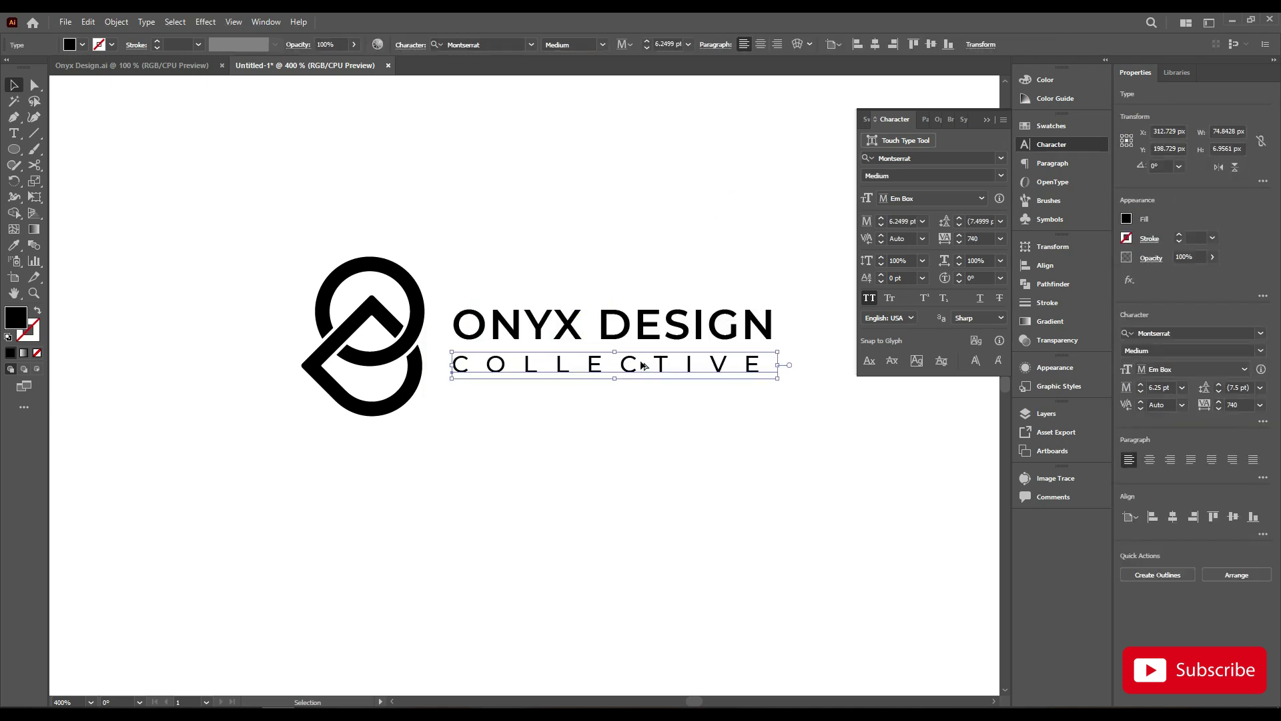
shift+click(639, 331)
key(ctrl+shift+o)
click(572, 44)
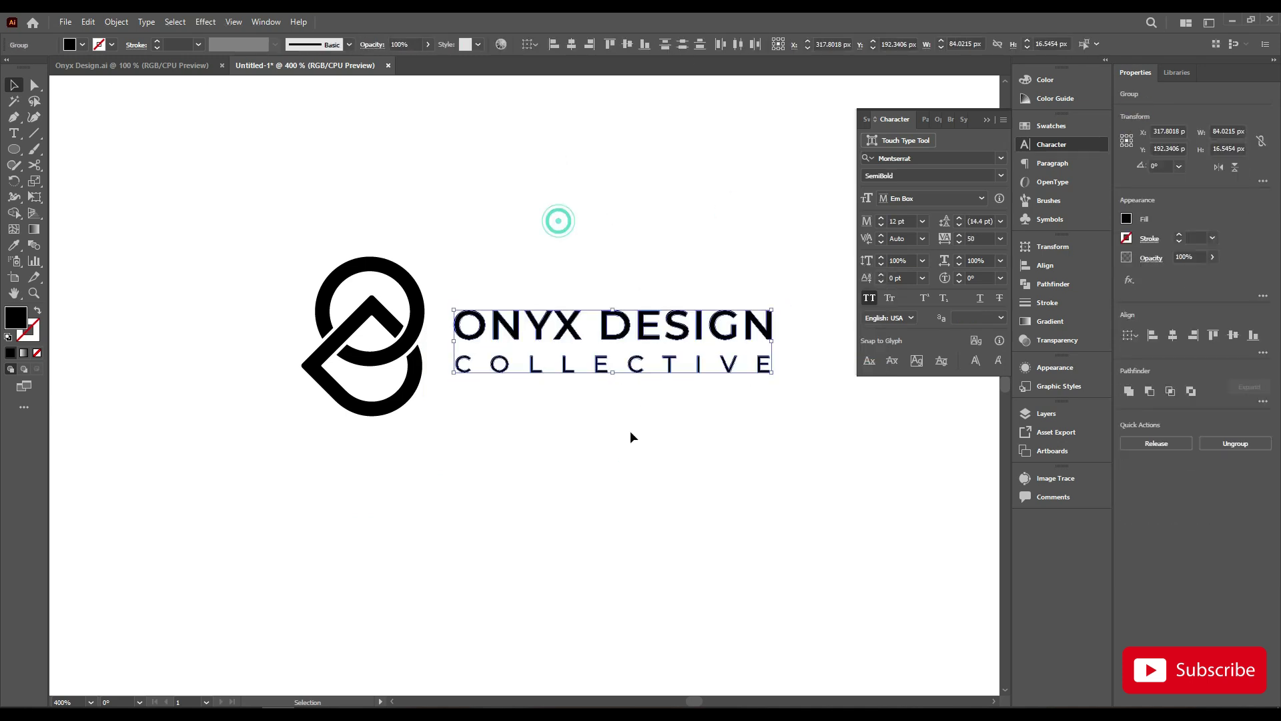
Scale the horizontal logo's mark down to about 34 px tall and shift the mark and text into balanced positions
drag(417, 320, 387, 321)
drag(333, 256, 335, 272)
drag(502, 332, 475, 332)
mouse_move(336, 226)
mouse_down()
mouse_move(467, 330)
mouse_move(385, 330)
mouse_up()
click(375, 438)
Draw a vertical divider about 34 px tall between the mark and text with a black 1 pt stroke
key(backslash)
drag(318, 272, 318, 400)
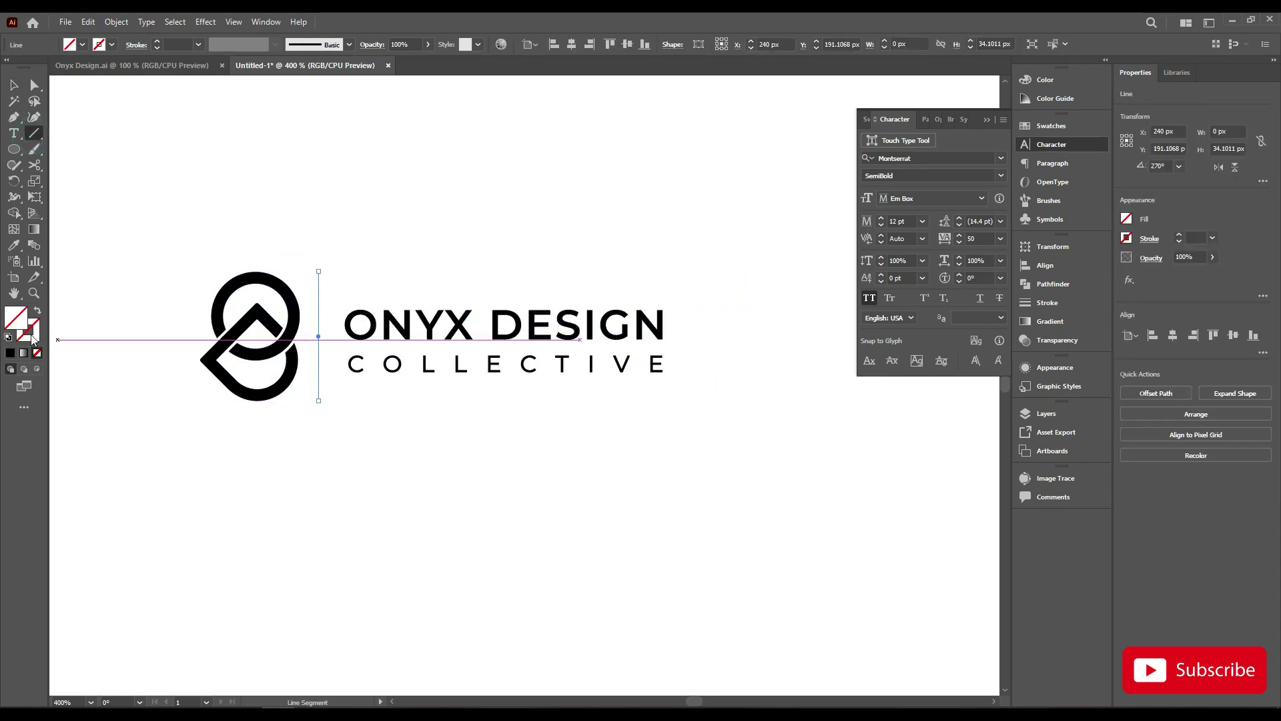
click(28, 329)
click(10, 352)
click(14, 85)
key(ctrl+a)
right_click(542, 254)
click(550, 338)
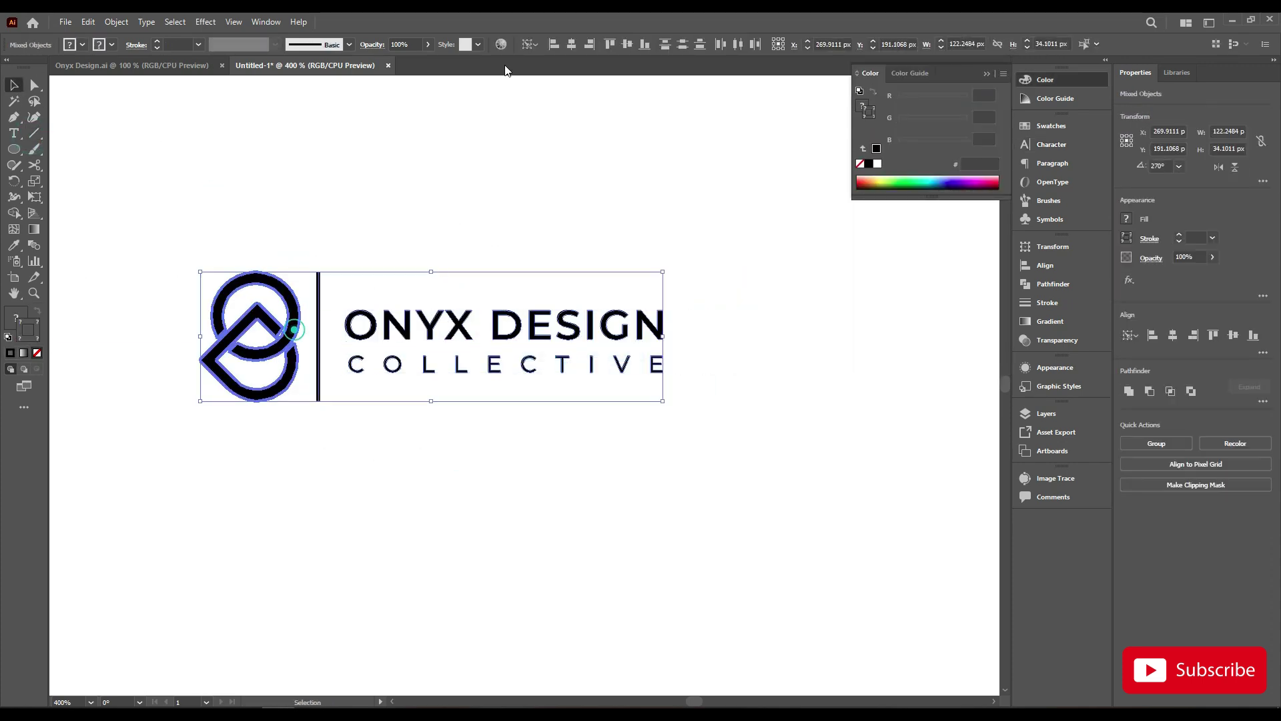
click(560, 162)
Expand the horizontal logo's divider line into a filled shape
scroll(320, 414, down, 1)
click(349, 387)
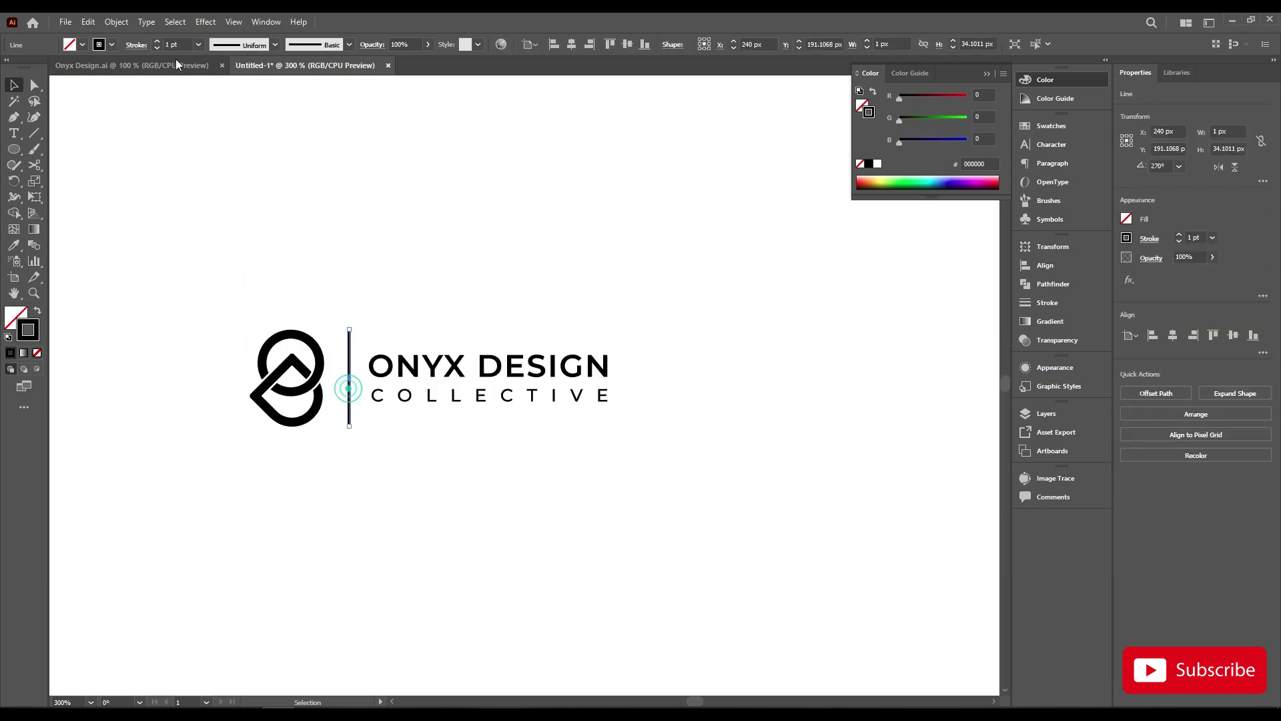
click(116, 22)
click(142, 177)
click(608, 441)
drag(223, 483, 367, 385)
click(601, 161)
Move the horizontal logo aside and bring the stacked logo to the middle of the artboard
scroll(422, 328, down, 1)
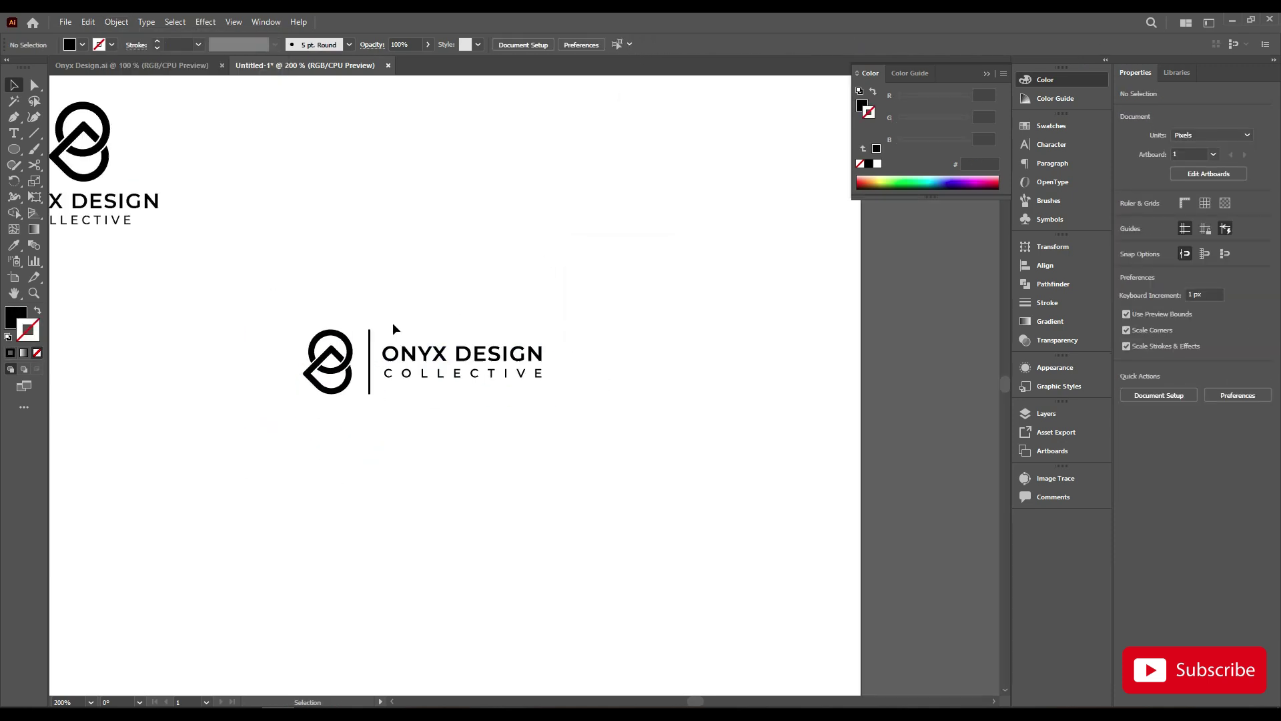
drag(337, 324, 470, 439)
scroll(470, 440, down, 1)
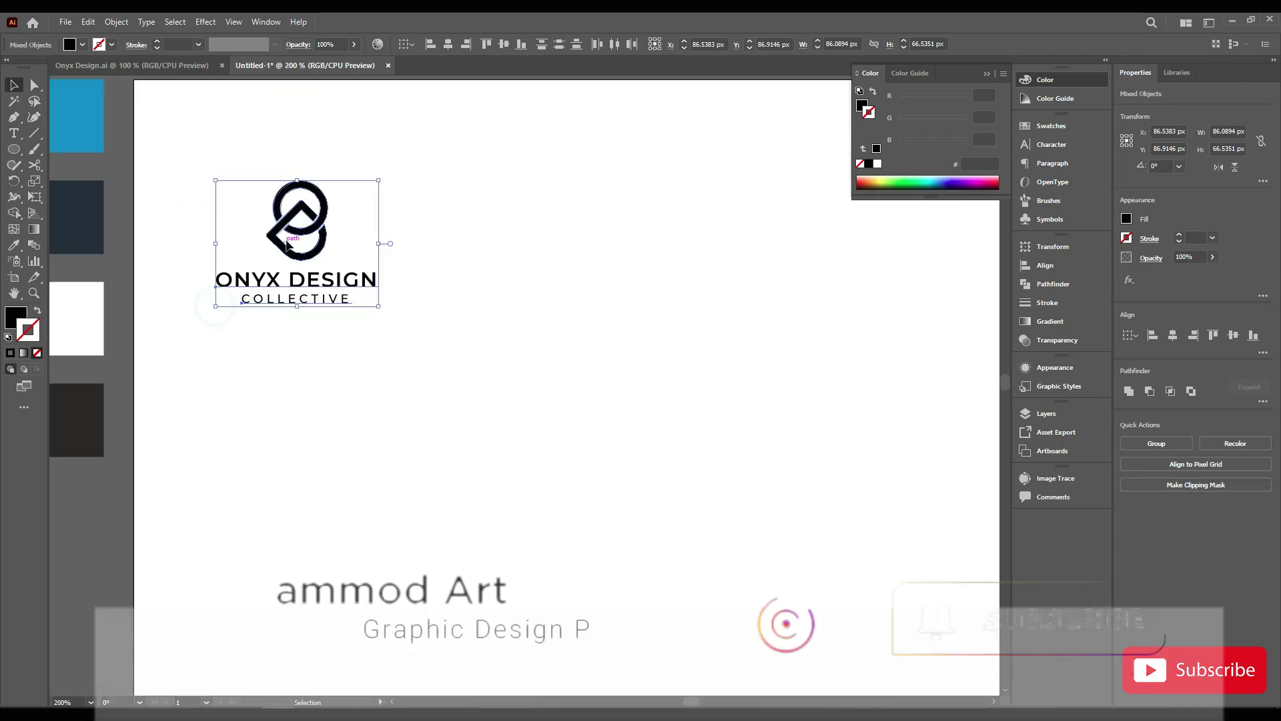
drag(433, 260, 488, 272)
Convert the stacked logo's ONYX DESIGN and COLLECTIVE text to outlines
scroll(488, 271, up, 1)
shift+click(467, 265)
right_click(603, 298)
click(641, 410)
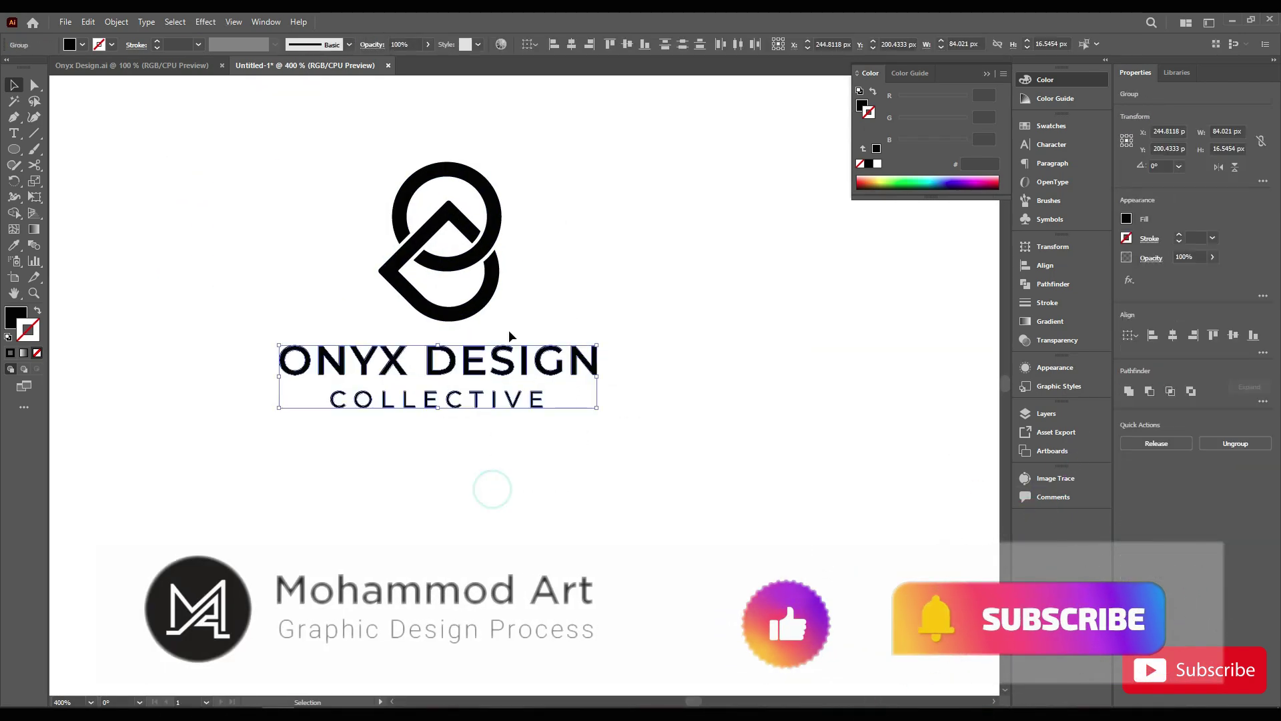
Centre the outlined text group horizontally under the stacked logo's mark
shift+click(490, 263)
click(490, 263)
click(572, 44)
click(470, 461)
Select the four inner stem points of the E in DESIGN and move them left past the stem's outer edge
click(471, 364)
scroll(475, 440, up, 2)
shift+click(467, 360)
click(34, 85)
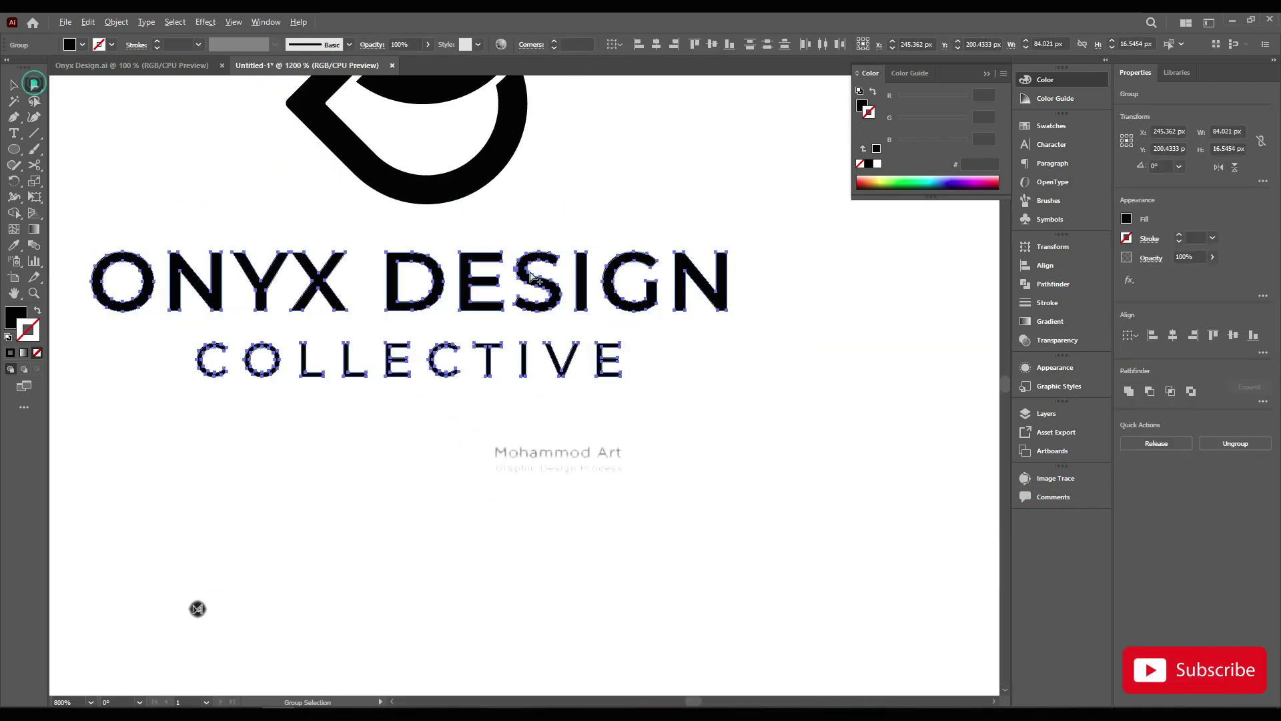
scroll(513, 255, up, 3)
click(382, 264)
shift+click(383, 311)
shift+click(383, 337)
drag(383, 385, 326, 385)
Delete the two leftover stem pieces of the E in DESIGN with Shape Builder
key(shift+m)
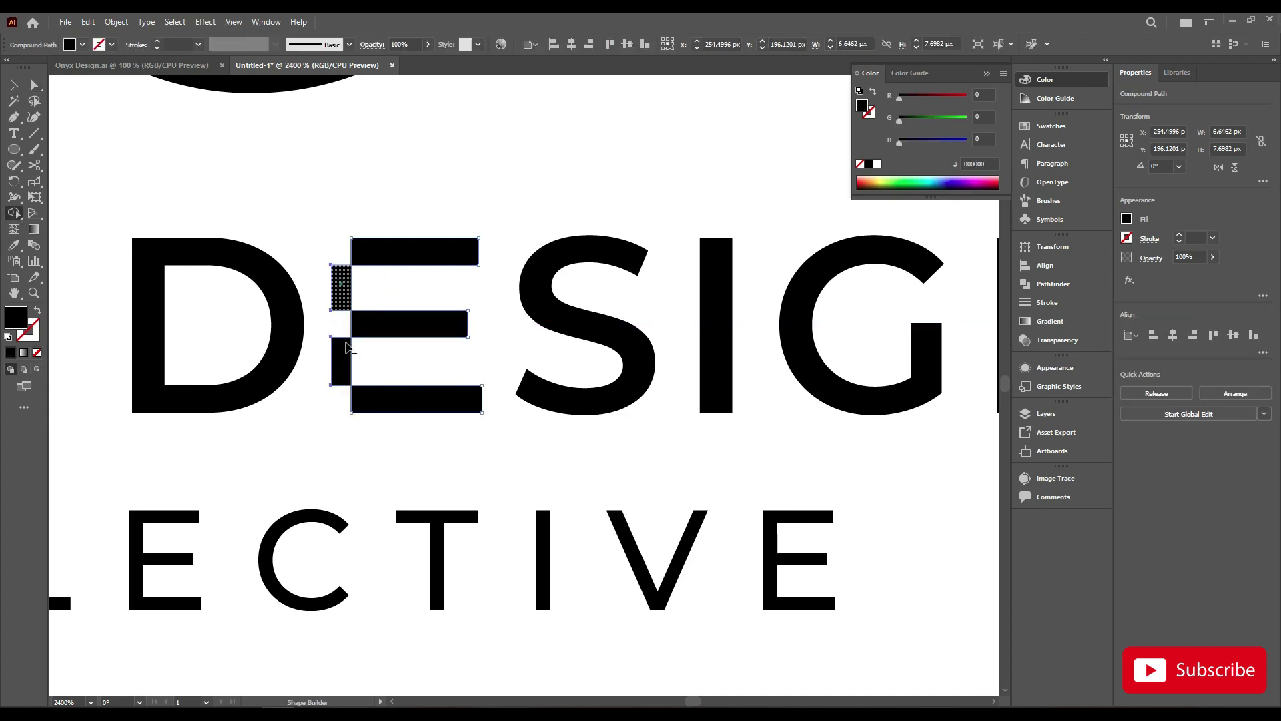
alt+click(340, 288)
alt+click(340, 360)
scroll(411, 395, down, 2)
Extend the right end of the E's middle bar to line up with its top bar
click(34, 85)
scroll(433, 374, up, 2)
drag(468, 298, 437, 376)
drag(446, 358, 458, 358)
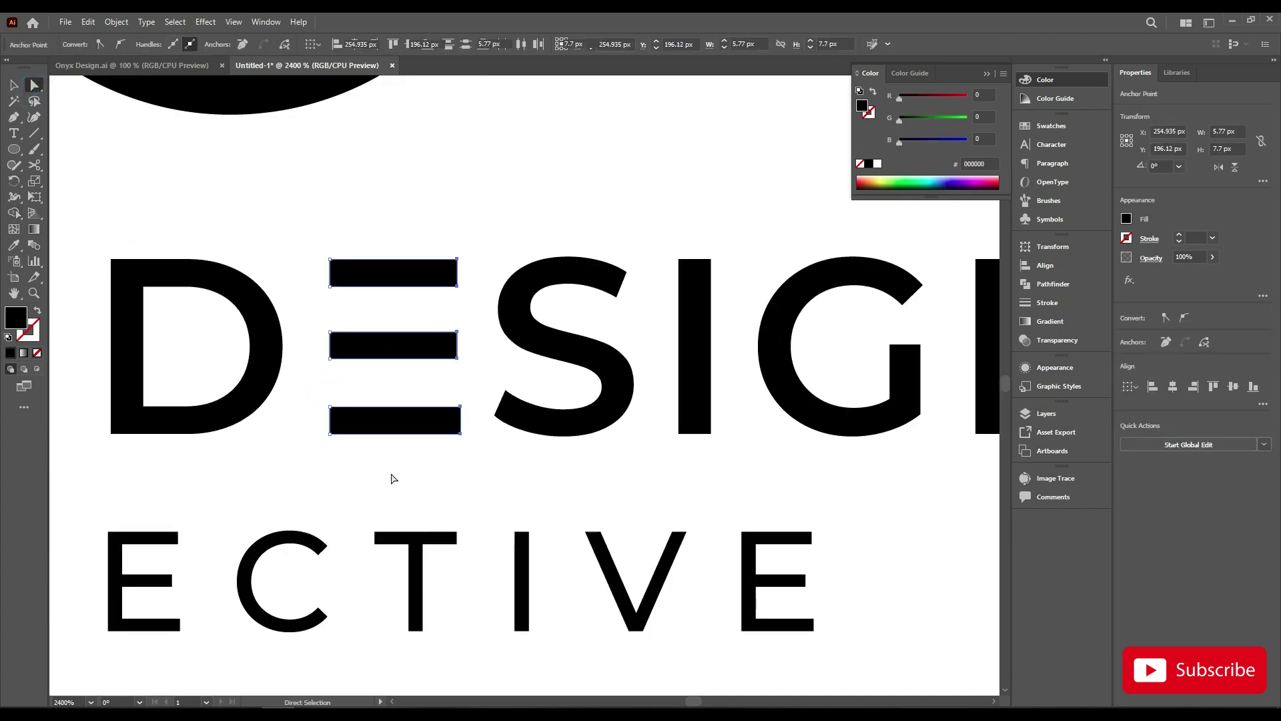
Draw a vertical cutting line down from the right end of the E's top bar in DESIGN and select it with the lettering
click(392, 476)
click(39, 133)
scroll(465, 334, up, 3)
mouse_move(463, 417)
mouse_down()
mouse_move(457, 456)
mouse_move(472, 426)
mouse_up()
scroll(483, 398, down, 1)
click(34, 85)
click(461, 354)
shift+click(460, 426)
scroll(482, 430, down, 1)
key(v)
drag(461, 255, 508, 567)
Trim the E's middle and bottom bars flush with its top bar using Shape Builder and delete the leftover cutting line
key(shift+m)
scroll(522, 329, up, 1)
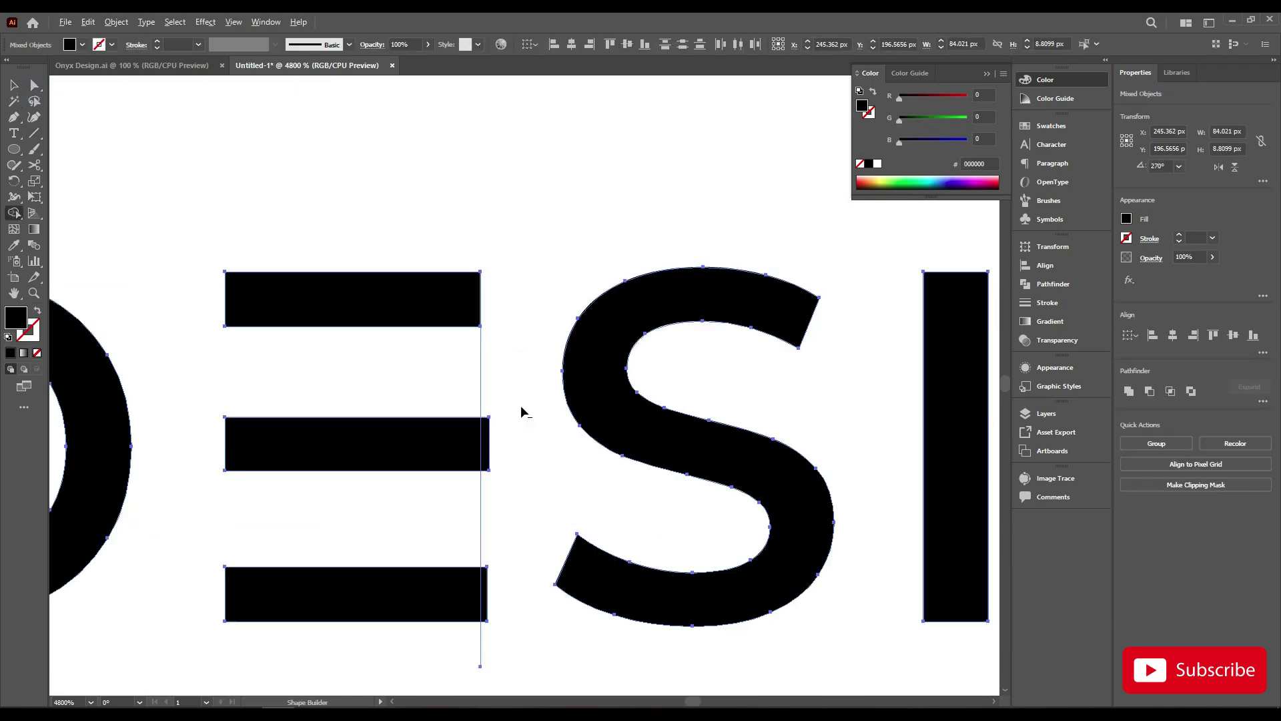
drag(522, 407, 483, 447)
drag(506, 535, 491, 595)
scroll(465, 324, down, 2)
click(510, 496)
click(14, 85)
drag(455, 417, 502, 430)
key(Delete)
scroll(556, 401, down, 5)
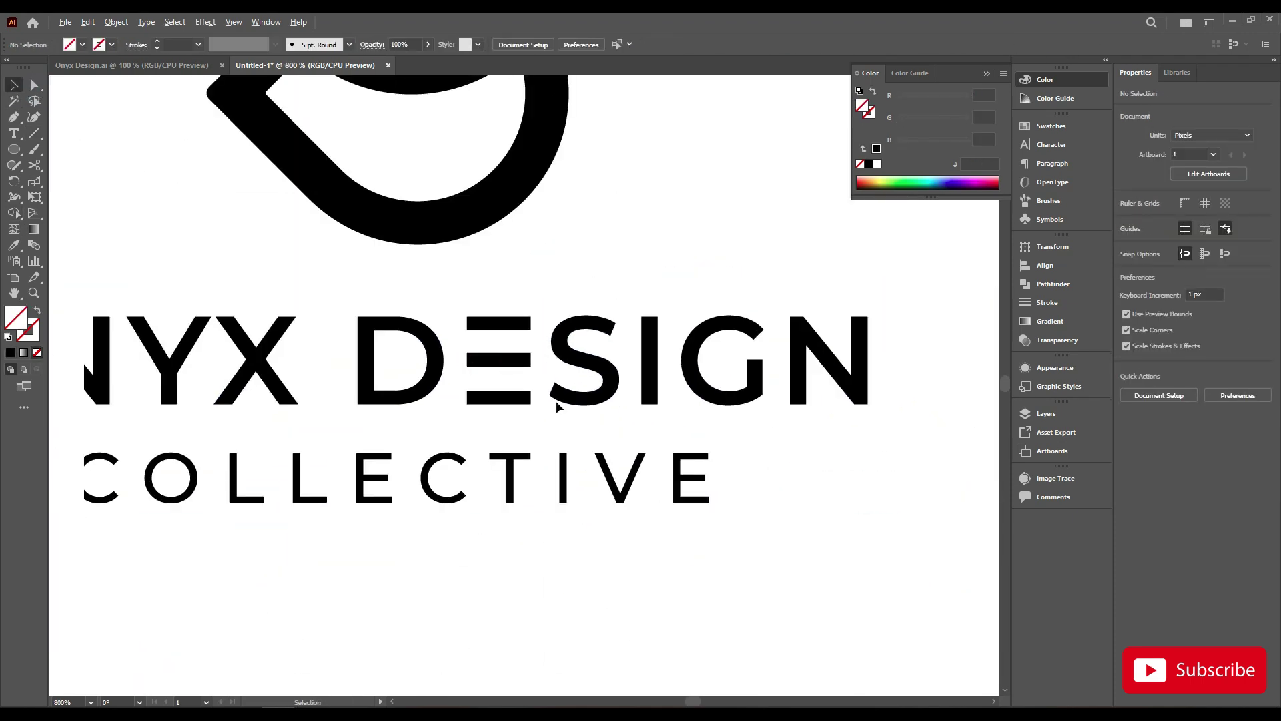
Review the modified E in DESIGN up close and in the context of the whole stacked logo
mouse_move(620, 487)
mouse_down()
mouse_move(621, 518)
mouse_move(621, 497)
mouse_up()
scroll(472, 424, up, 4)
scroll(486, 289, down, 2)
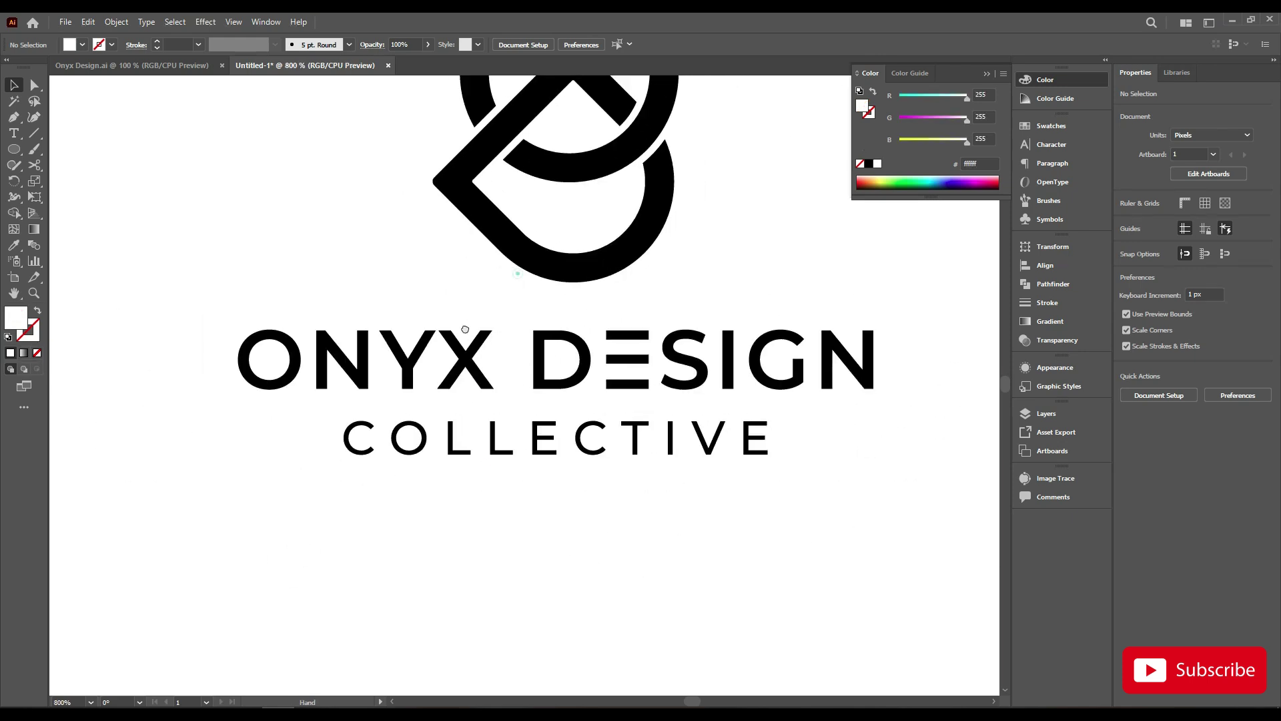
drag(496, 348, 478, 367)
scroll(479, 357, down, 1)
scroll(670, 380, down, 1)
scroll(755, 367, down, 1)
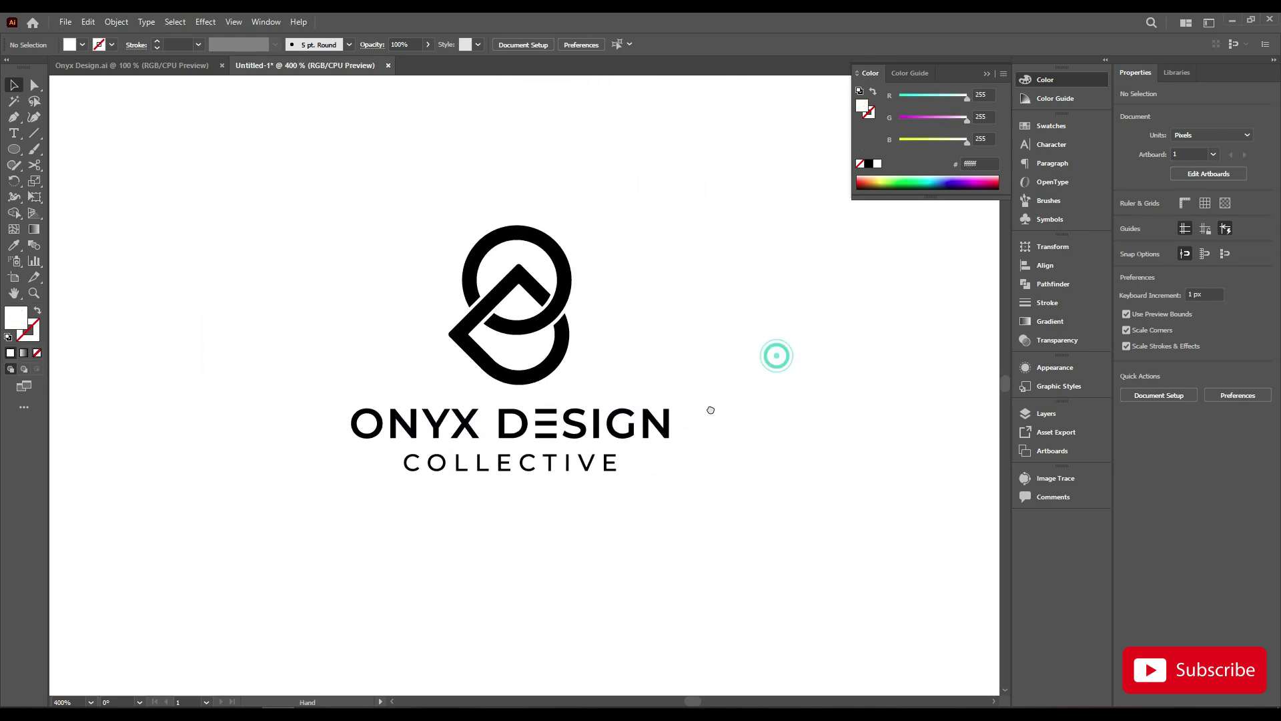
scroll(526, 544, up, 1)
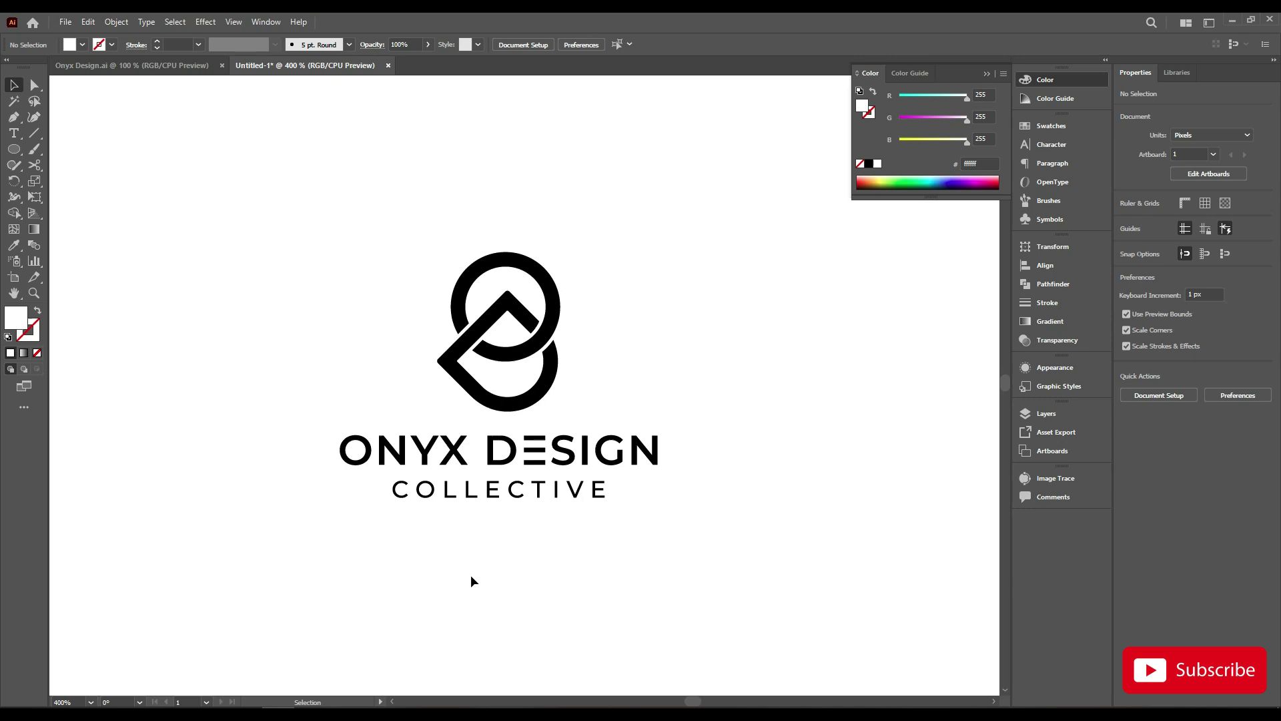
Align the mark and the text of the stacked logo to each other on their horizontal centres
drag(470, 577, 546, 242)
click(540, 275)
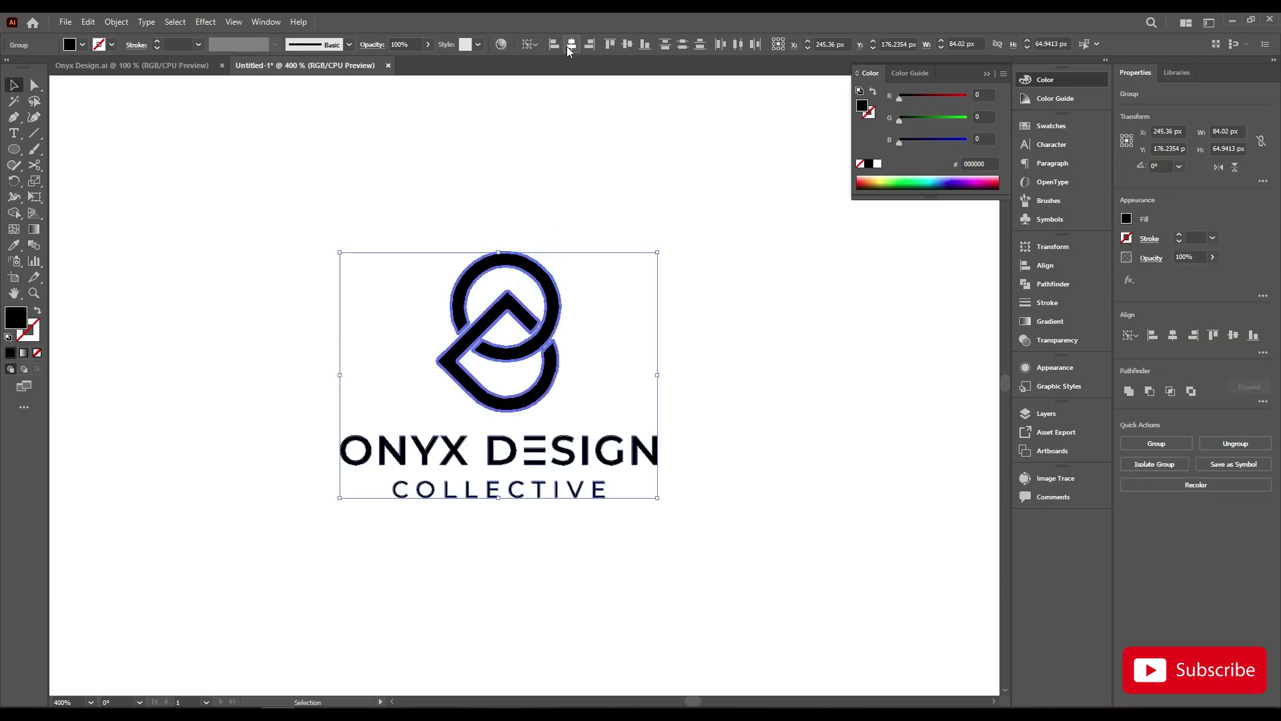
click(578, 125)
Scale the text group under the mark down to about 73.8 px wide
scroll(518, 523, up, 1)
drag(512, 529, 489, 476)
scroll(490, 481, down, 2)
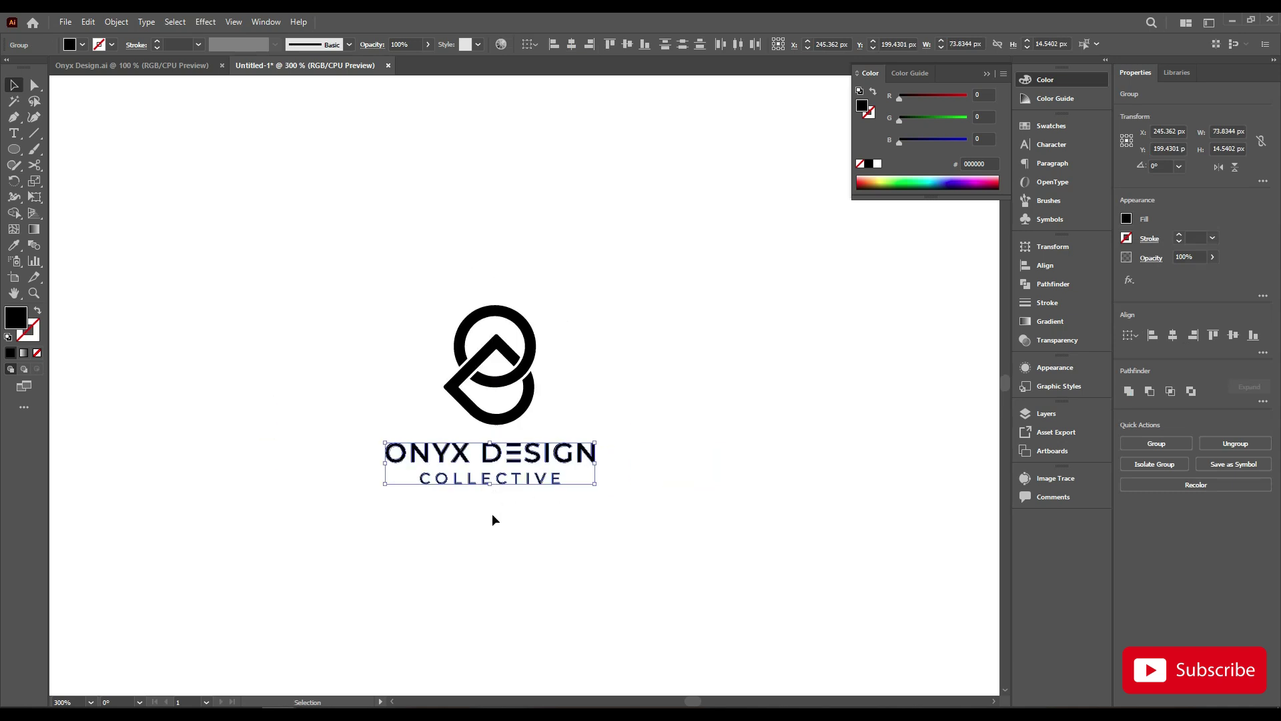
click(649, 567)
Ungroup the mark, then colour its ring with the blue swatch and its D shape with the navy swatch
drag(649, 568, 597, 540)
scroll(588, 494, down, 2)
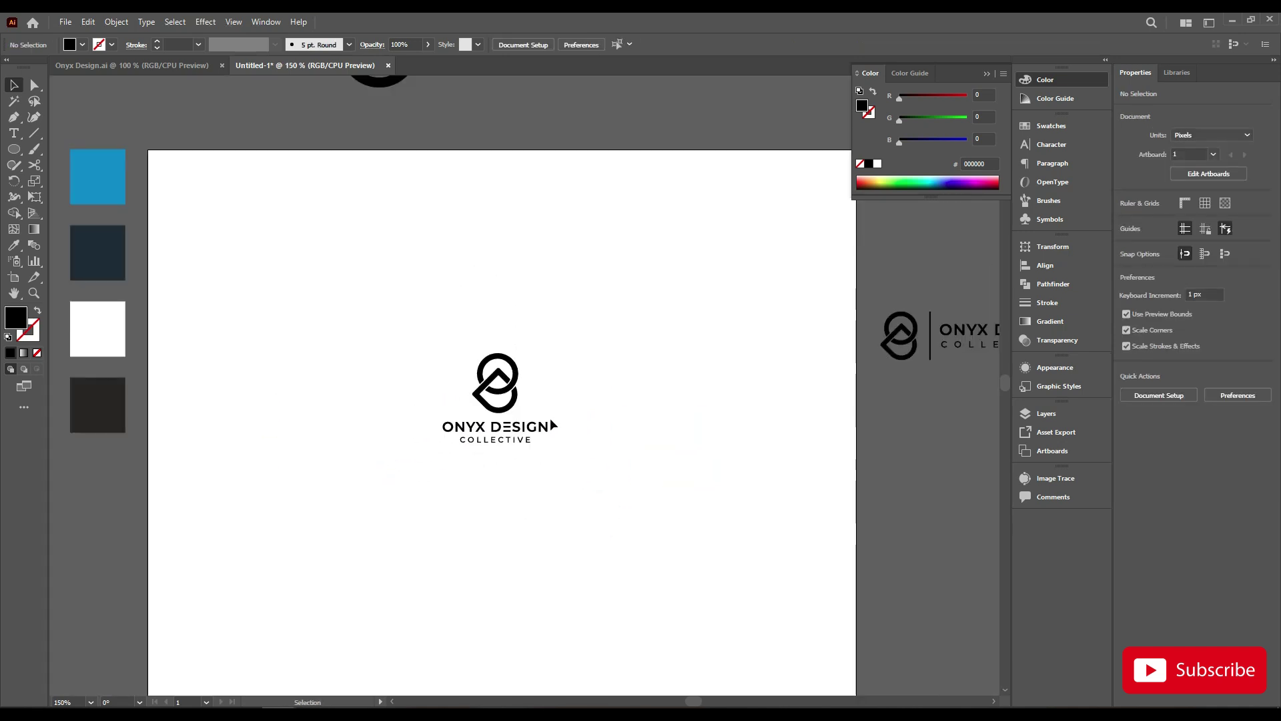
click(519, 390)
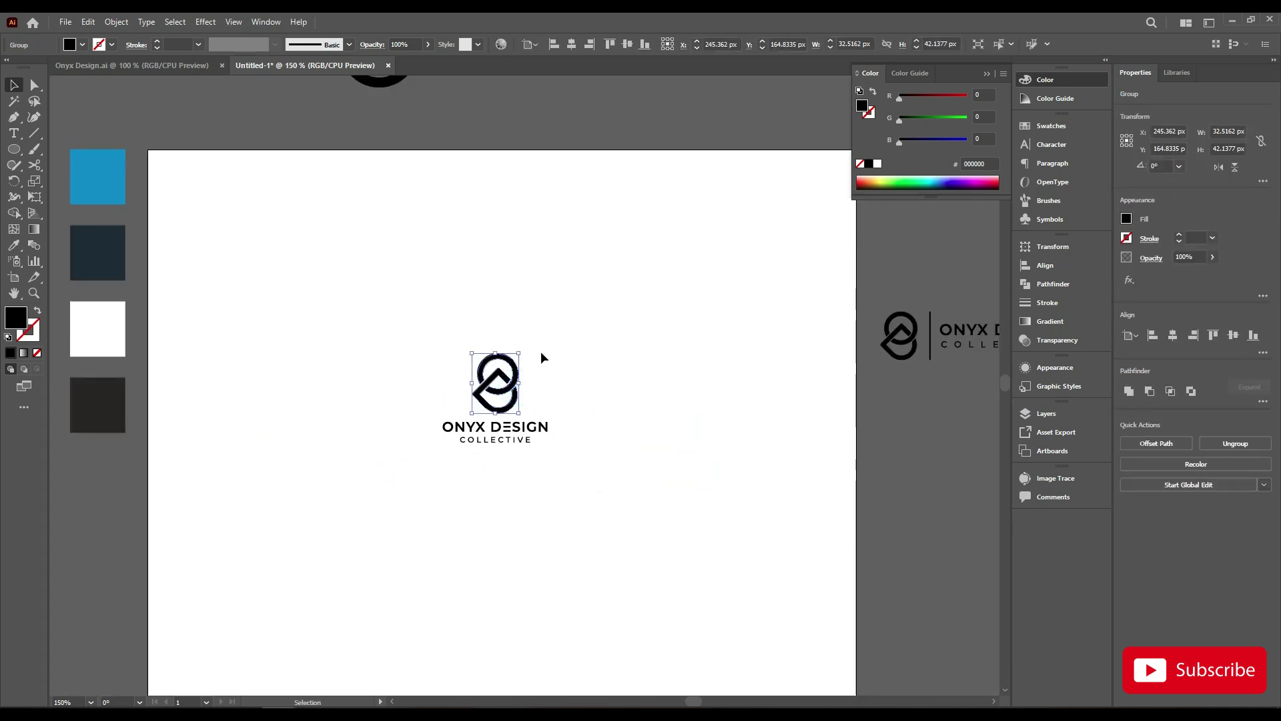
right_click(543, 358)
click(618, 445)
click(519, 373)
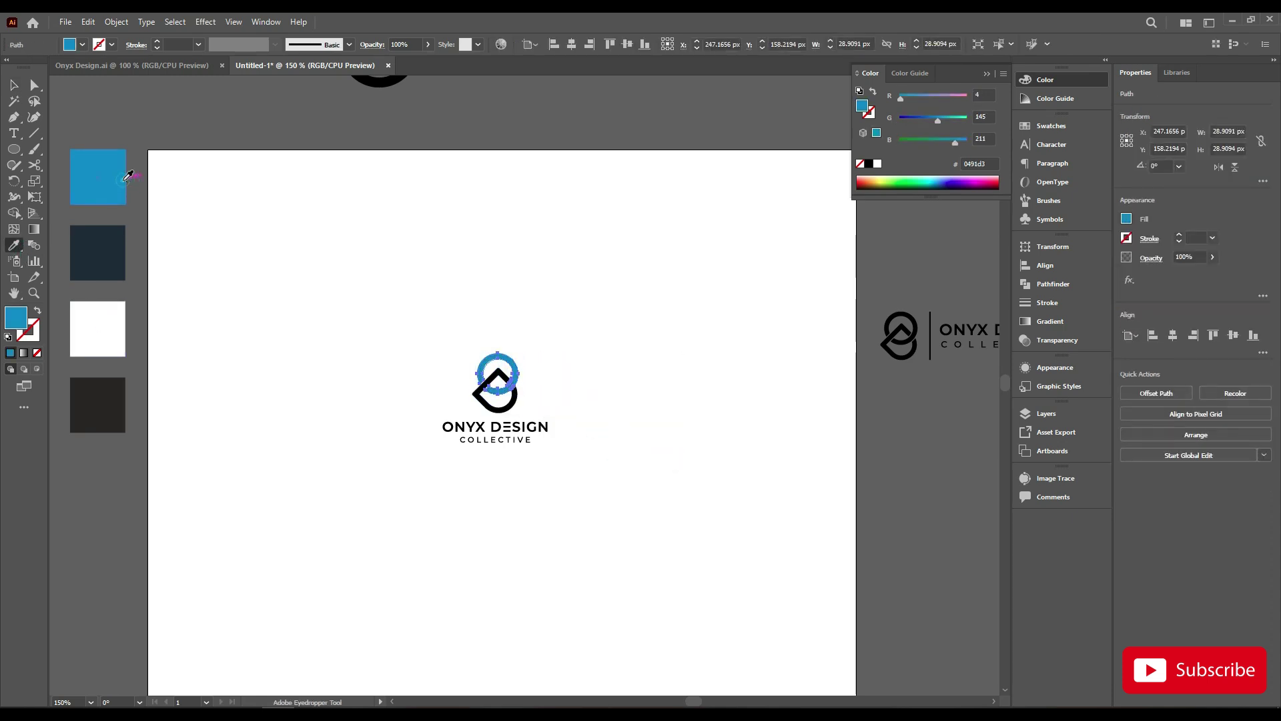
ctrl+click(355, 260)
ctrl+click(503, 410)
click(97, 253)
ctrl+click(449, 260)
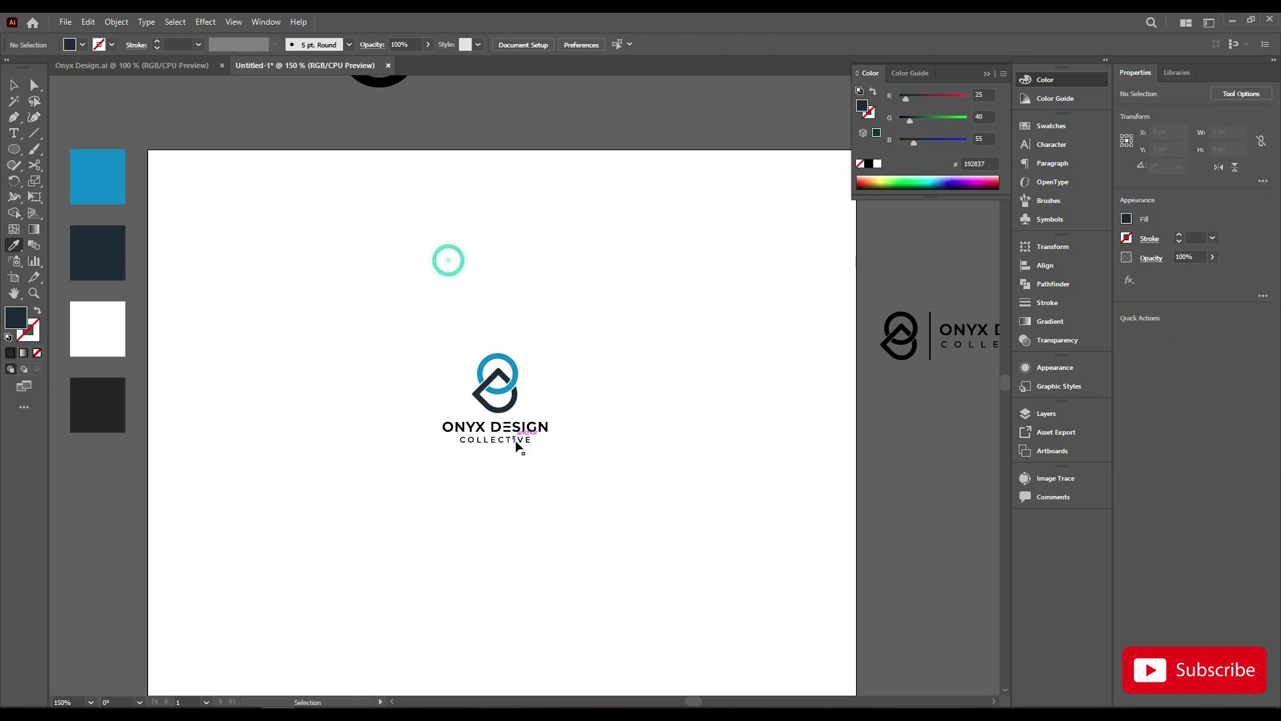
Colour ONYX DESIGN with the ring's blue and COLLECTIVE with the D shape's navy using the Eyedropper
ctrl+click(518, 428)
click(518, 373)
ctrl+click(518, 441)
click(513, 400)
ctrl+click(549, 369)
Group the coloured mark and text of the stacked logo together
drag(354, 284, 580, 486)
right_click(582, 389)
click(632, 489)
click(418, 300)
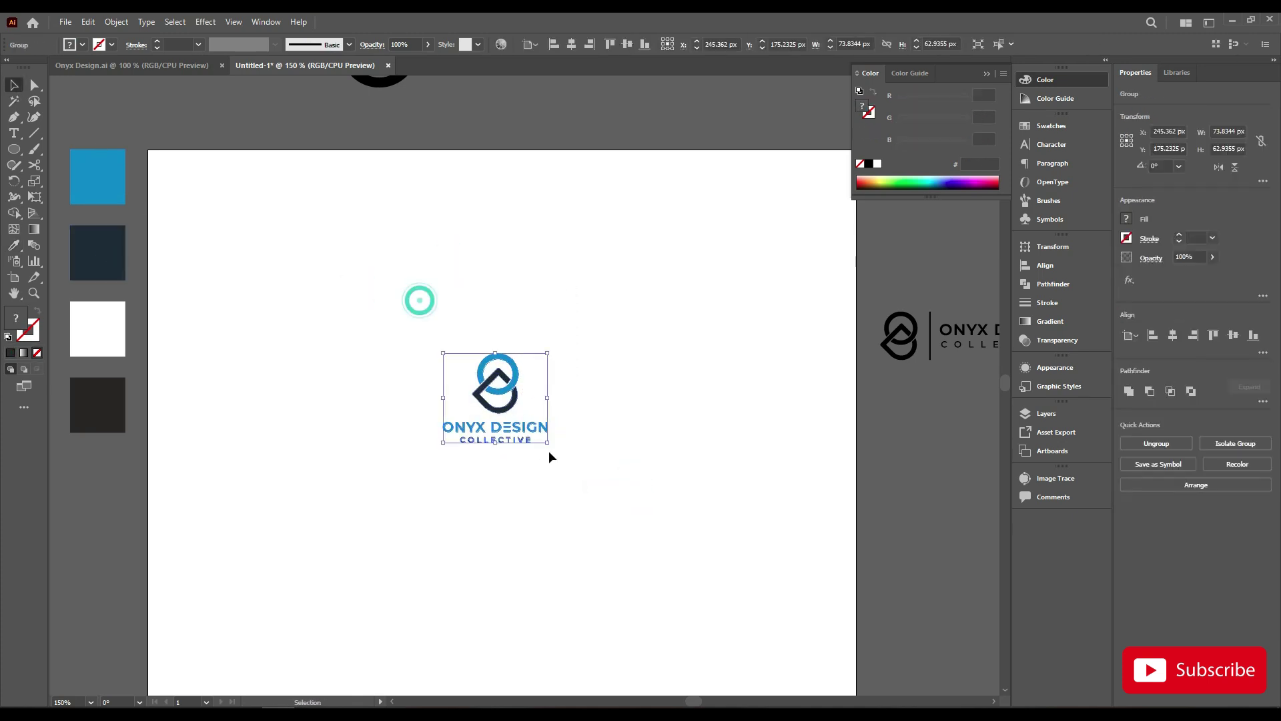
scroll(521, 427, up, 1)
scroll(508, 401, up, 1)
double_click(509, 366)
shift+click(498, 337)
drag(477, 291, 475, 324)
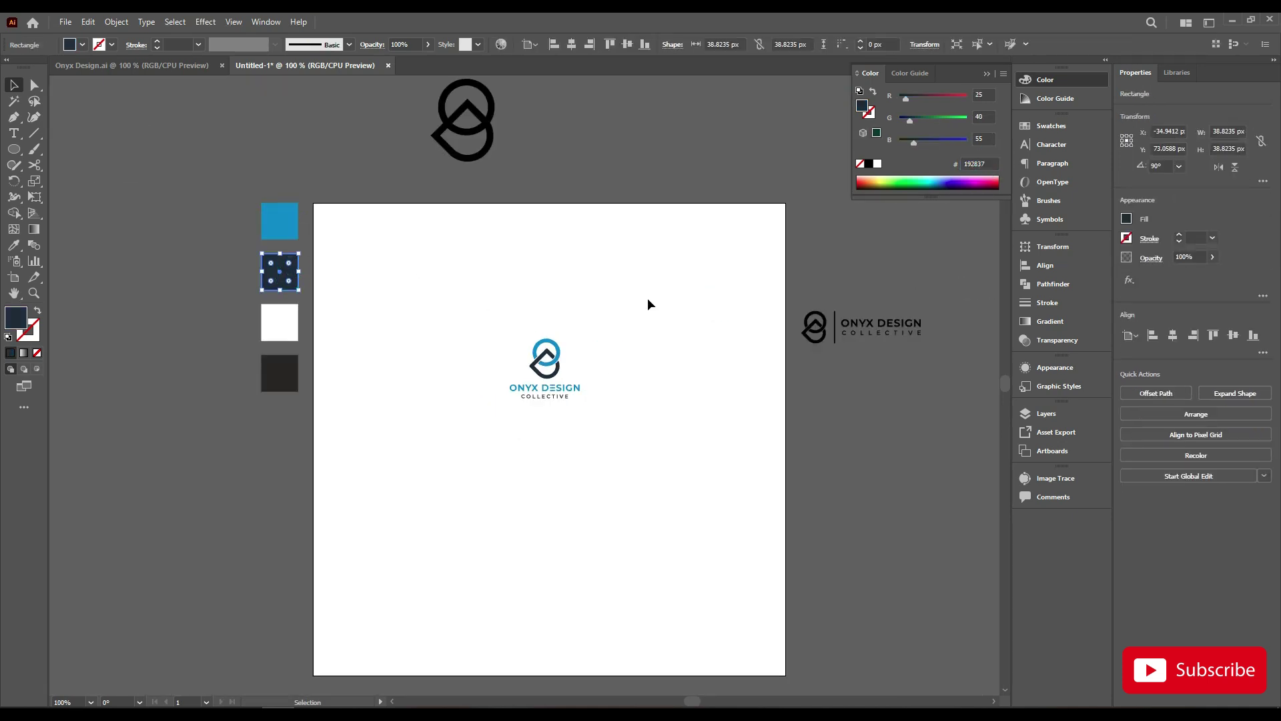
click(648, 299)
Centre the whole coloured logo, as one group, horizontally and vertically on the artboard
drag(481, 297, 406, 277)
drag(406, 278, 501, 426)
right_click(534, 330)
click(566, 417)
click(571, 44)
click(626, 44)
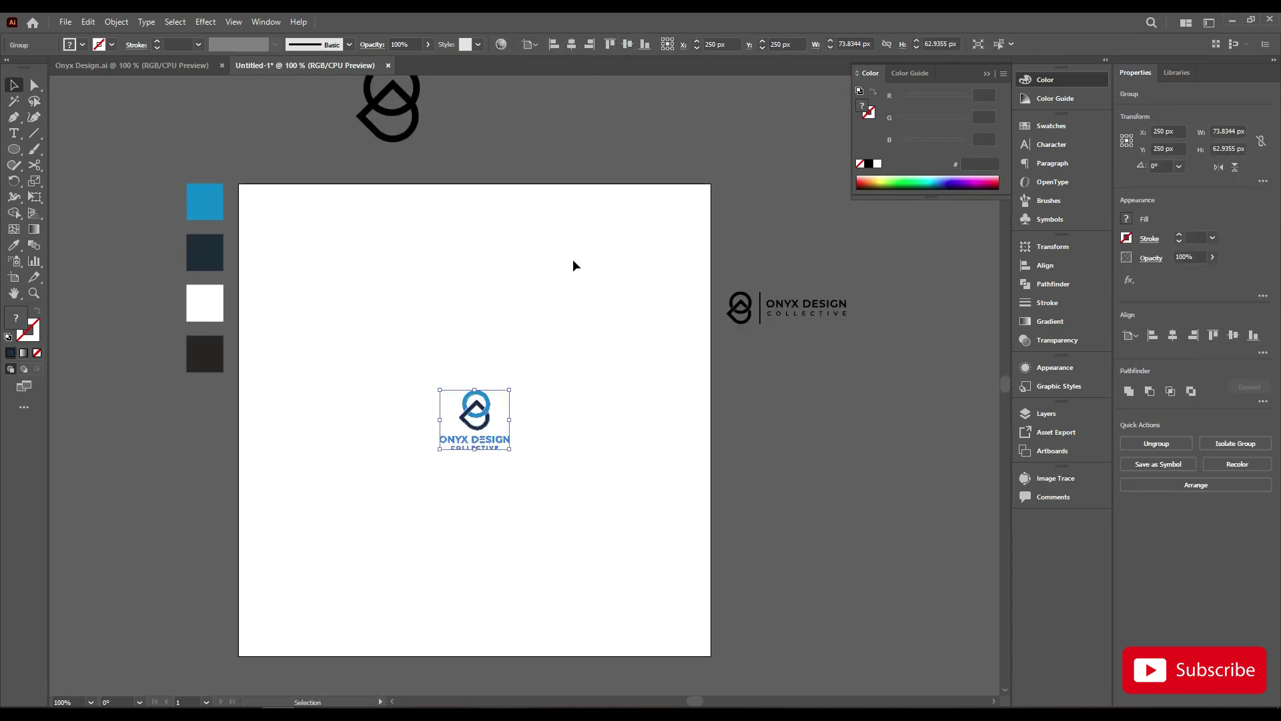
Scale the coloured logo up from its centre to about 200 px wide
drag(569, 346, 454, 523)
drag(510, 451, 573, 503)
click(620, 449)
scroll(621, 449, down, 1)
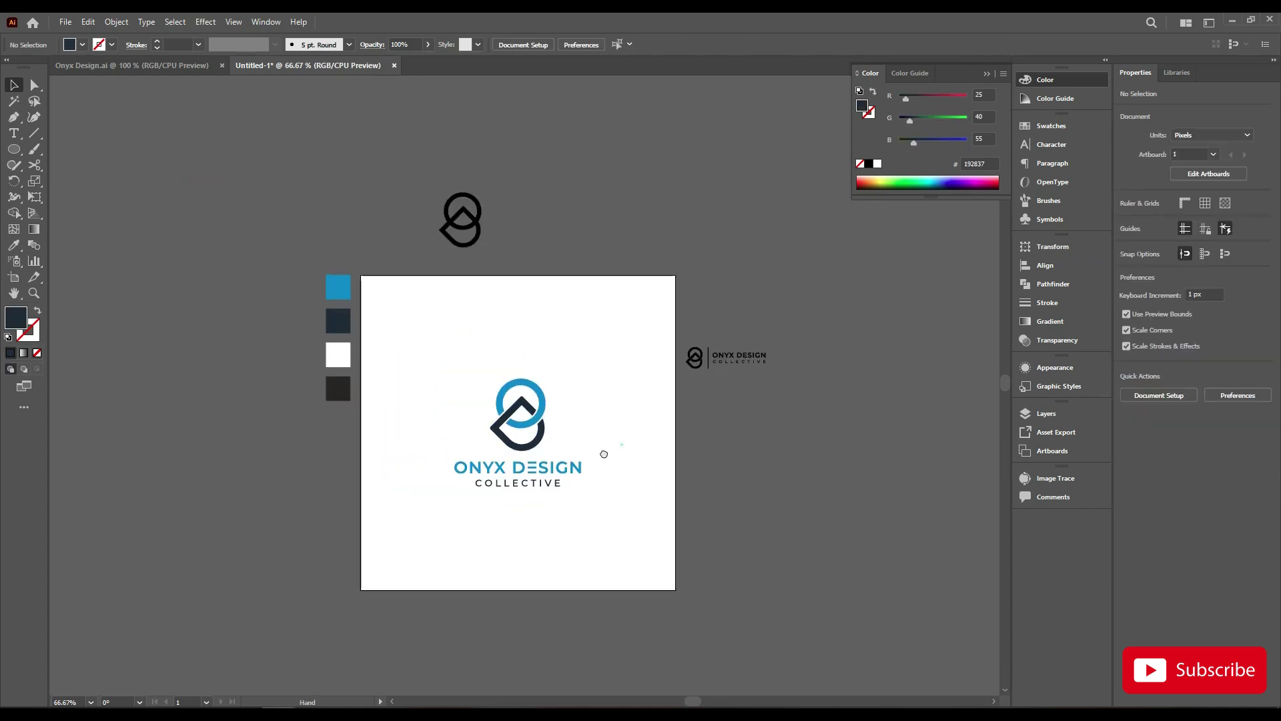
drag(604, 454, 516, 418)
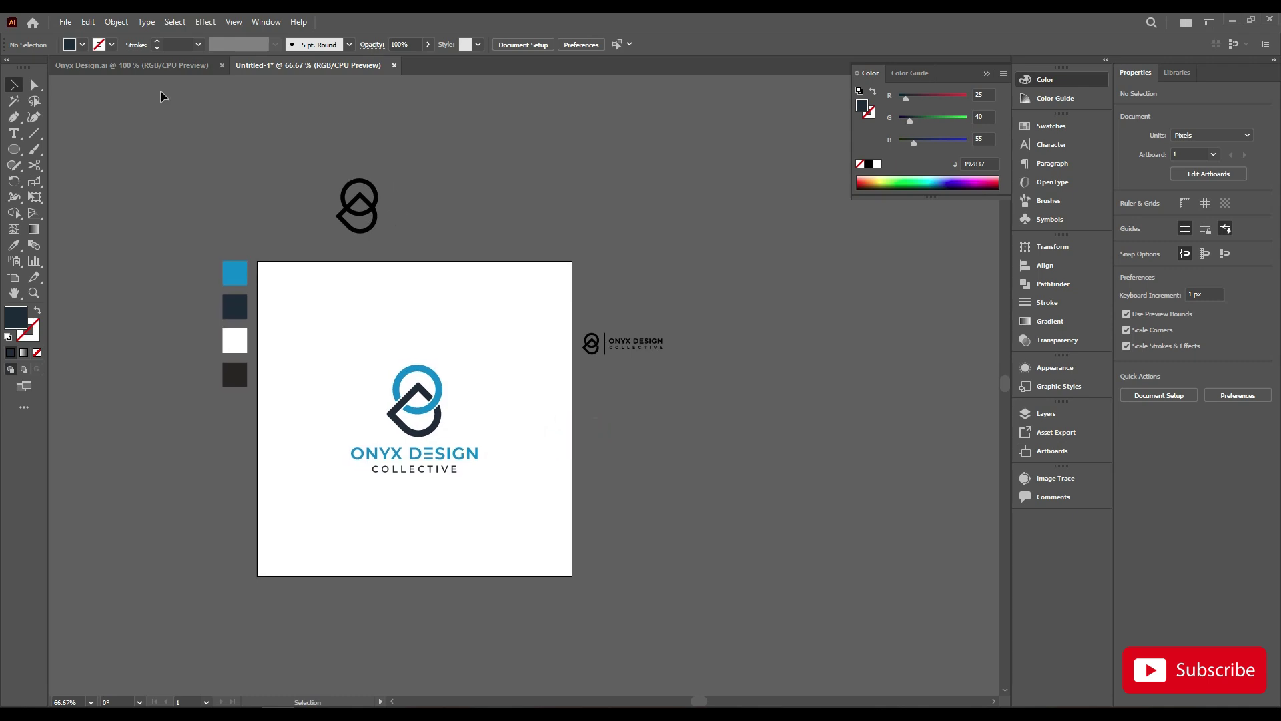
Start saving a copy of the document and create and open a new folder named "all files" inside Onyx Design
click(67, 19)
click(93, 141)
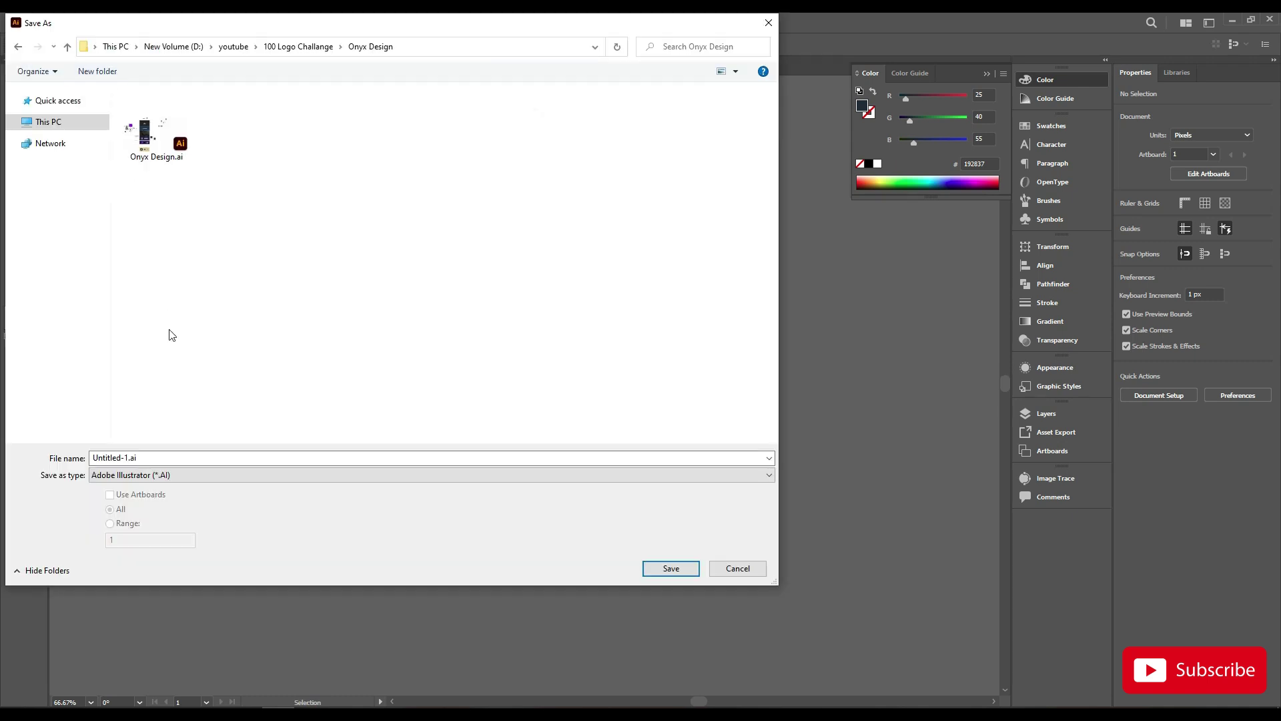
click(98, 71)
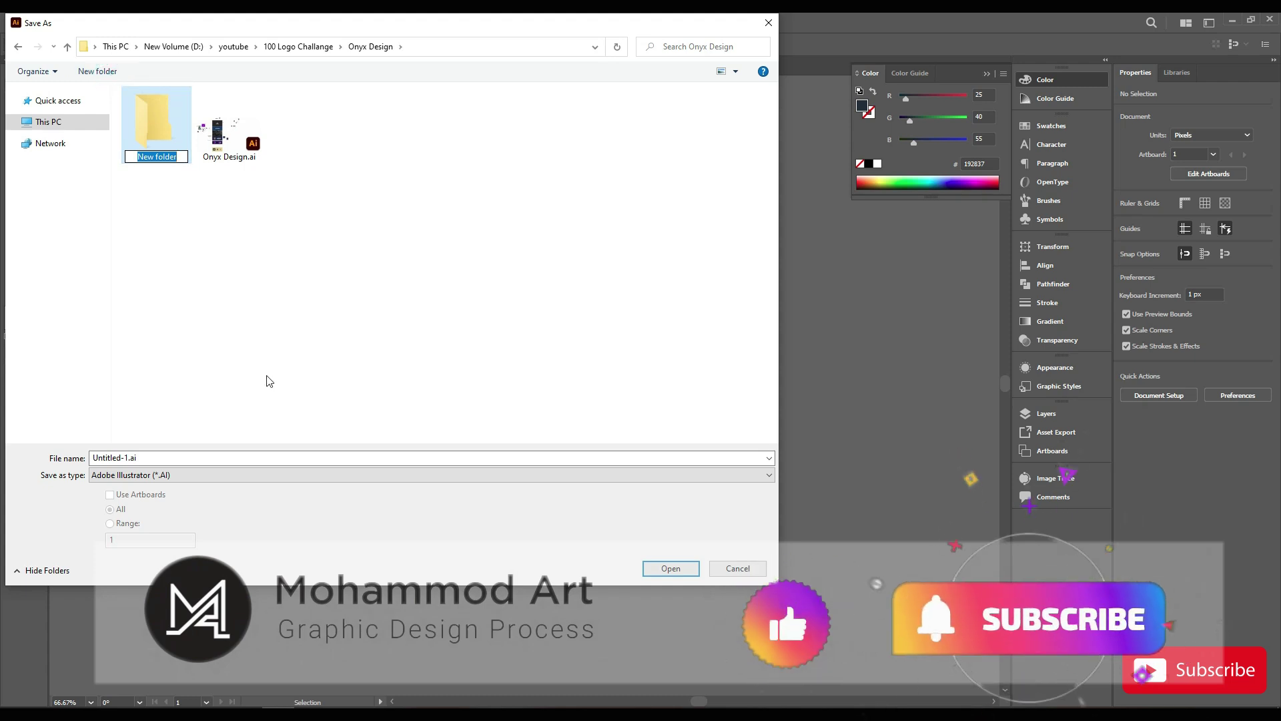
text(all file)
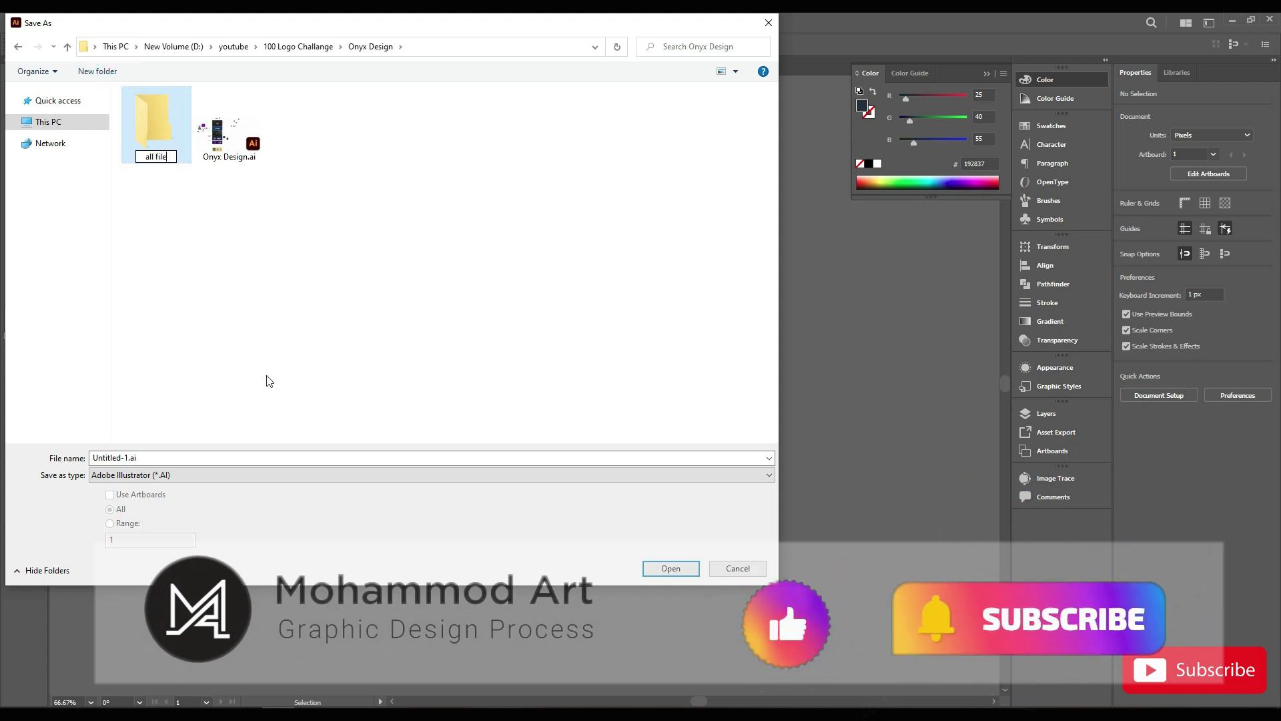
text(s)
key(Return)
key(Return)
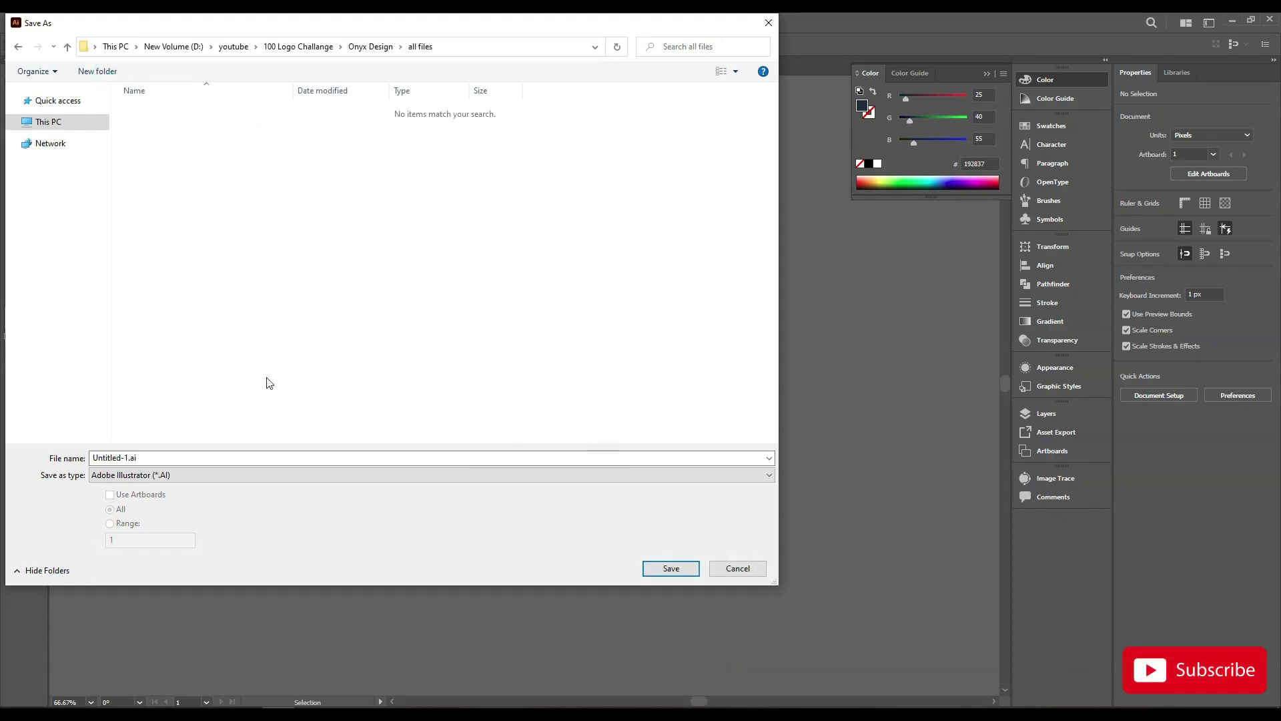
Save the logo document in the "all files" folder as the Adobe Illustrator file 01
click(404, 459)
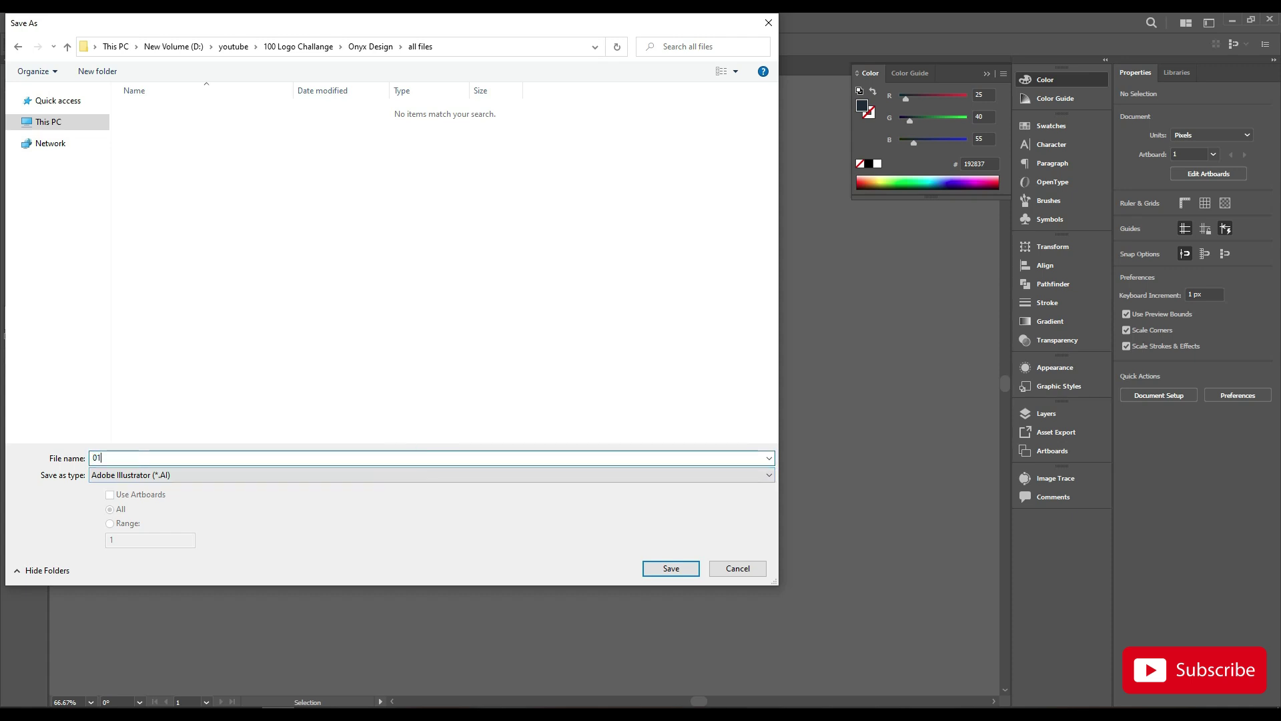
text(01)
key(Return)
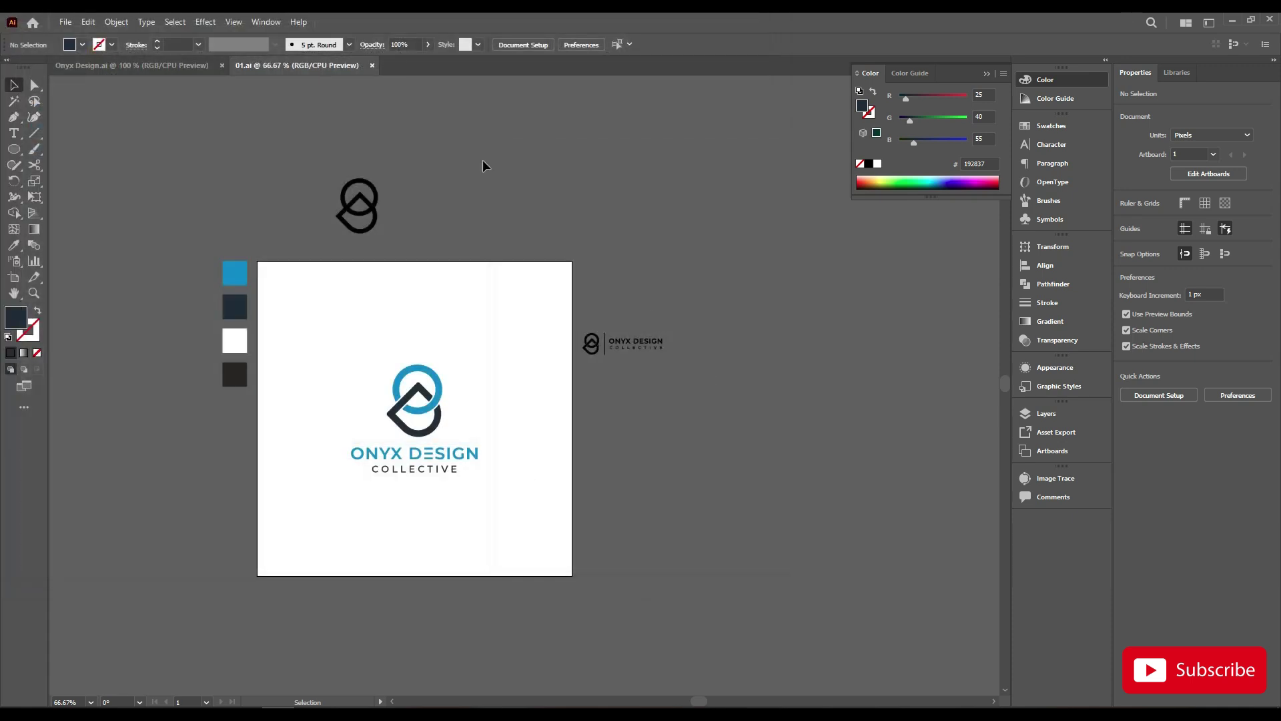
scroll(450, 424, up, 1)
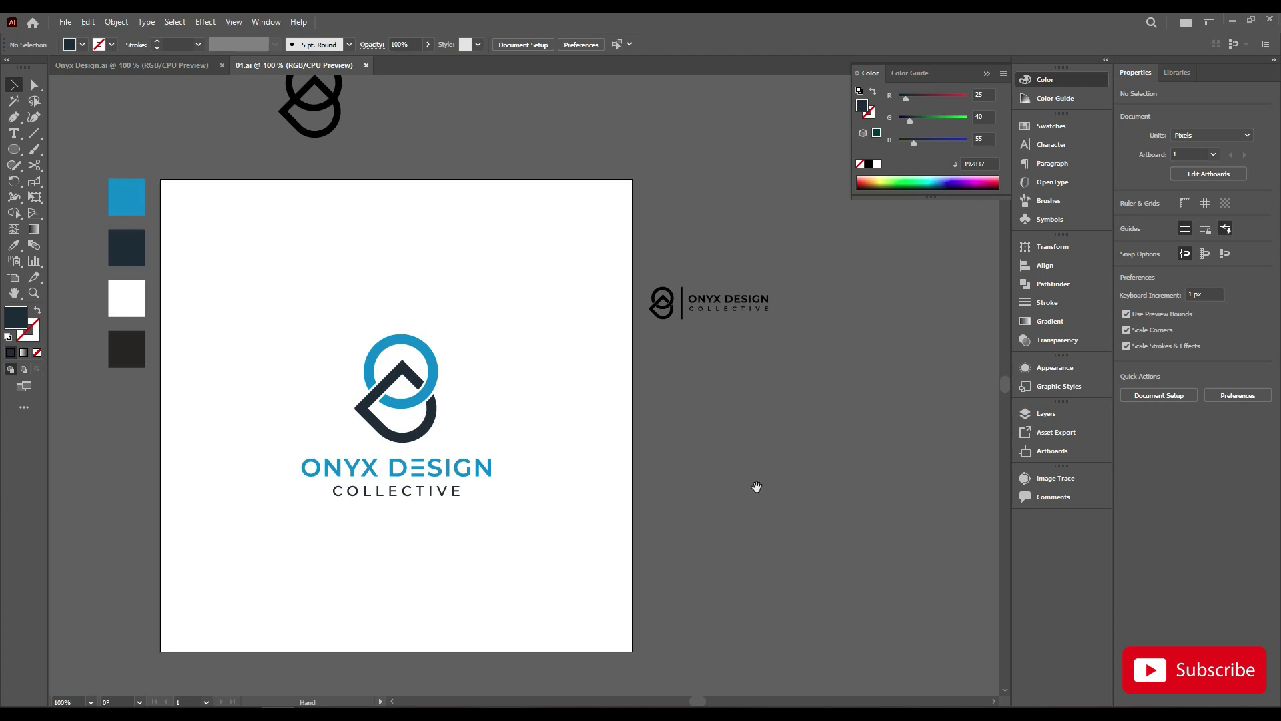
scroll(758, 486, left, 1)
drag(697, 237, 886, 388)
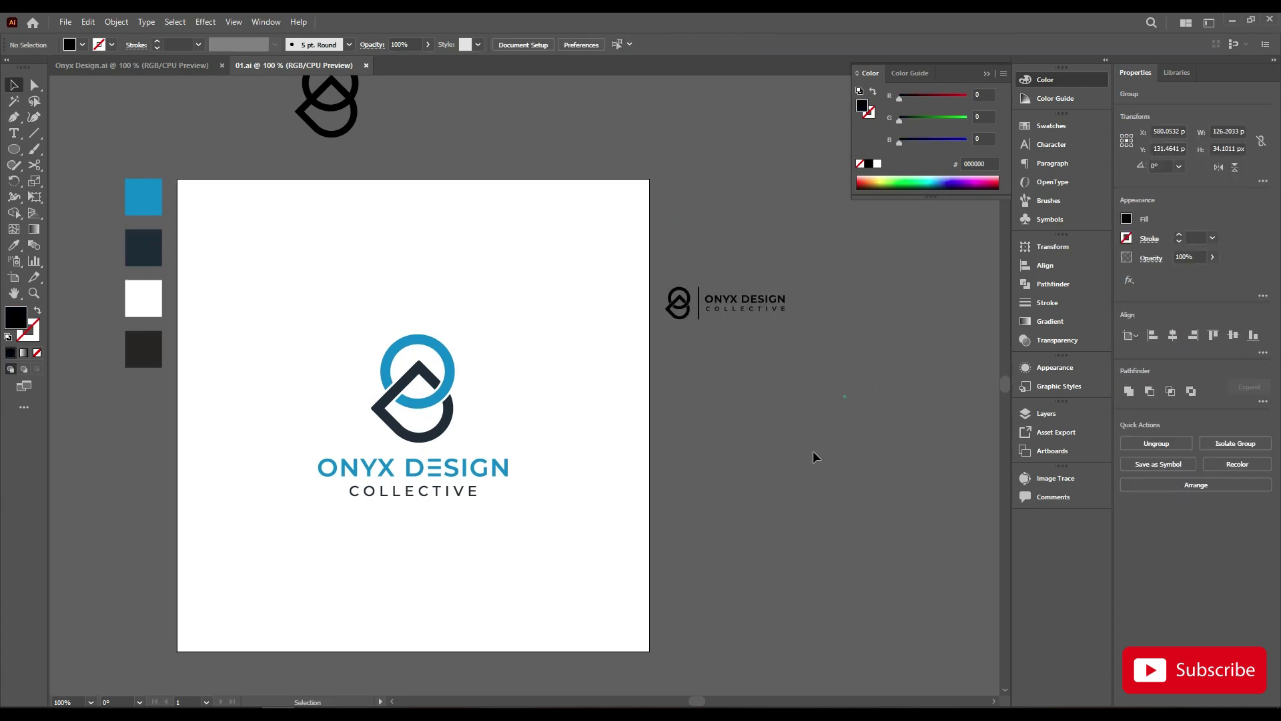
click(845, 397)
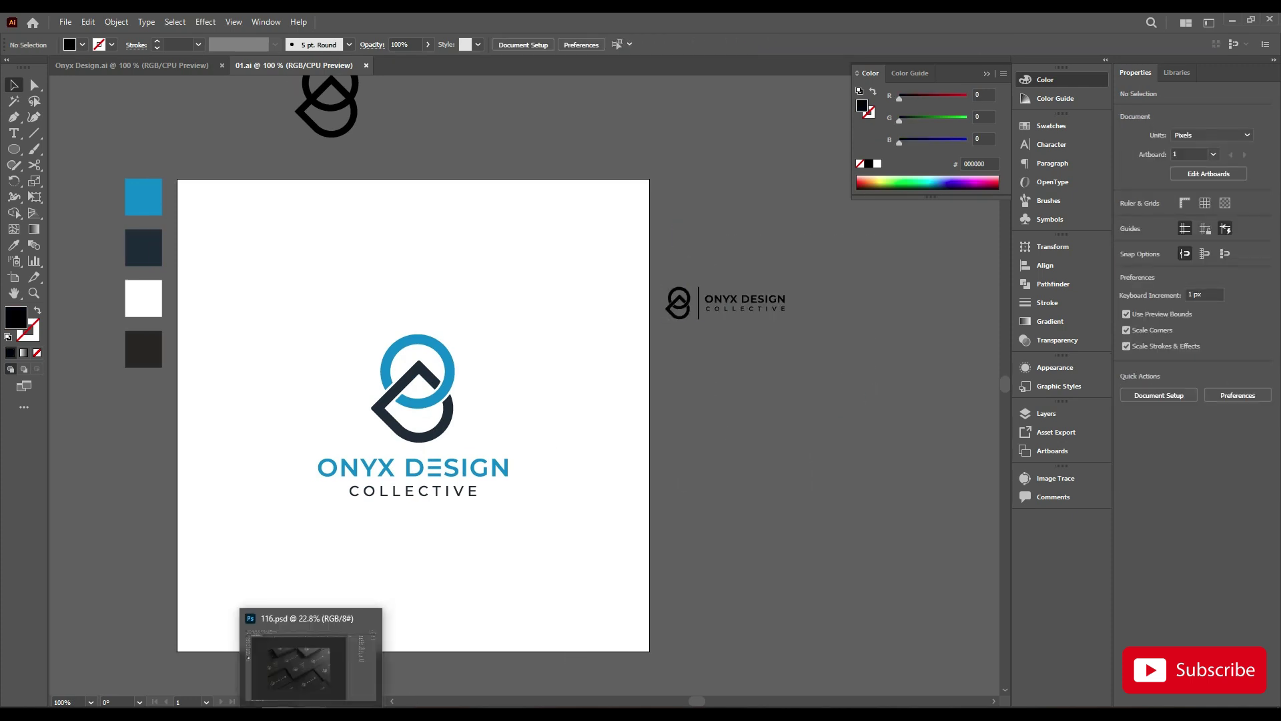
Switch to the 116.psd business card mockup in Photoshop and open the contents of its EDIT HERE smart object
click(311, 709)
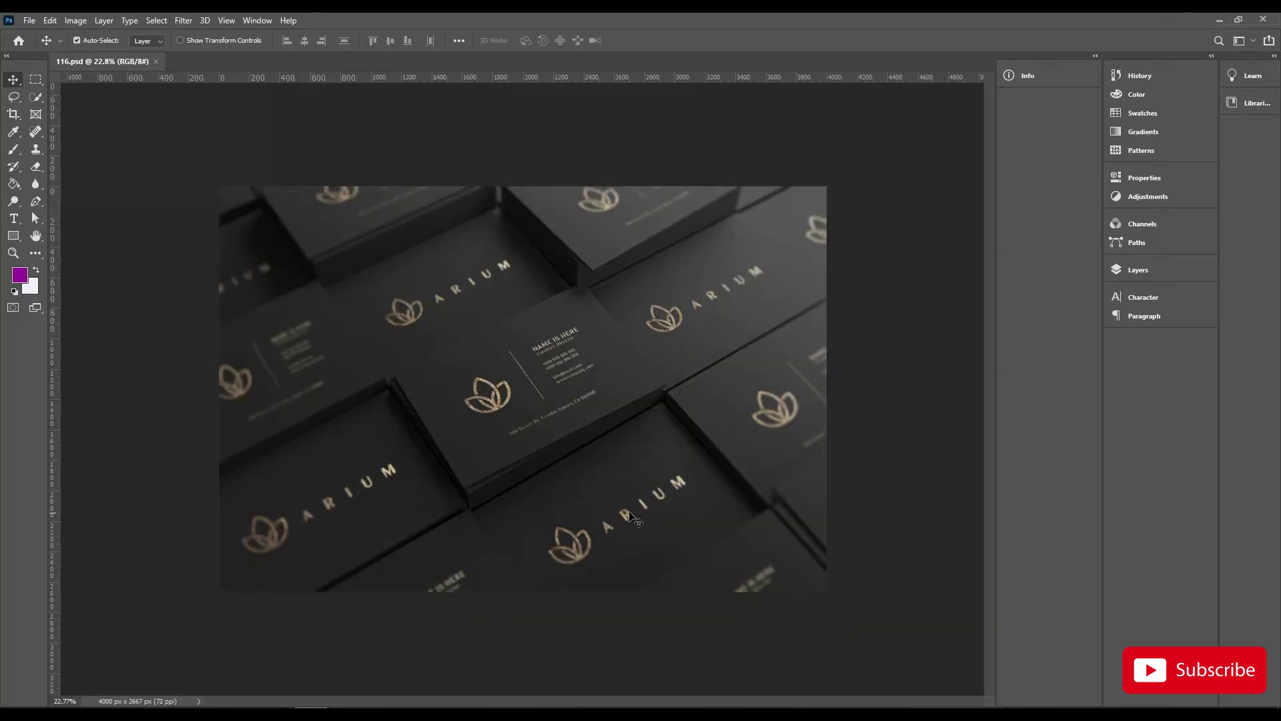
click(1146, 270)
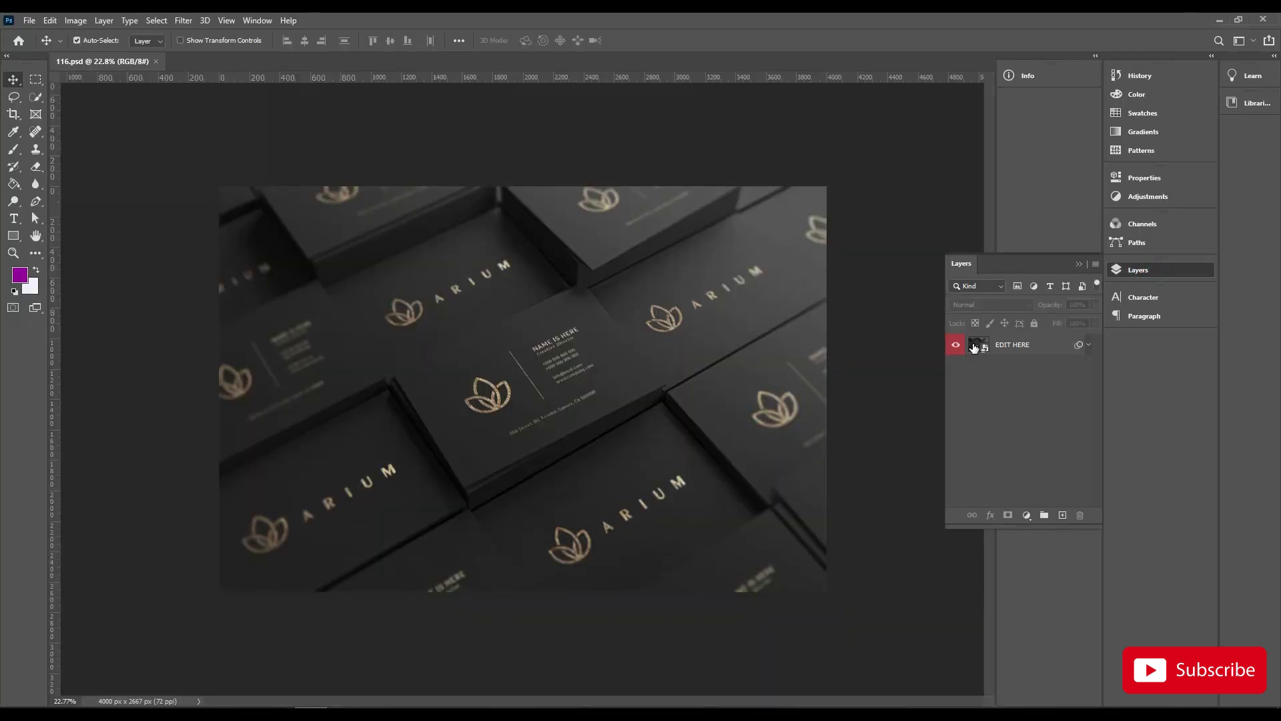
click(979, 347)
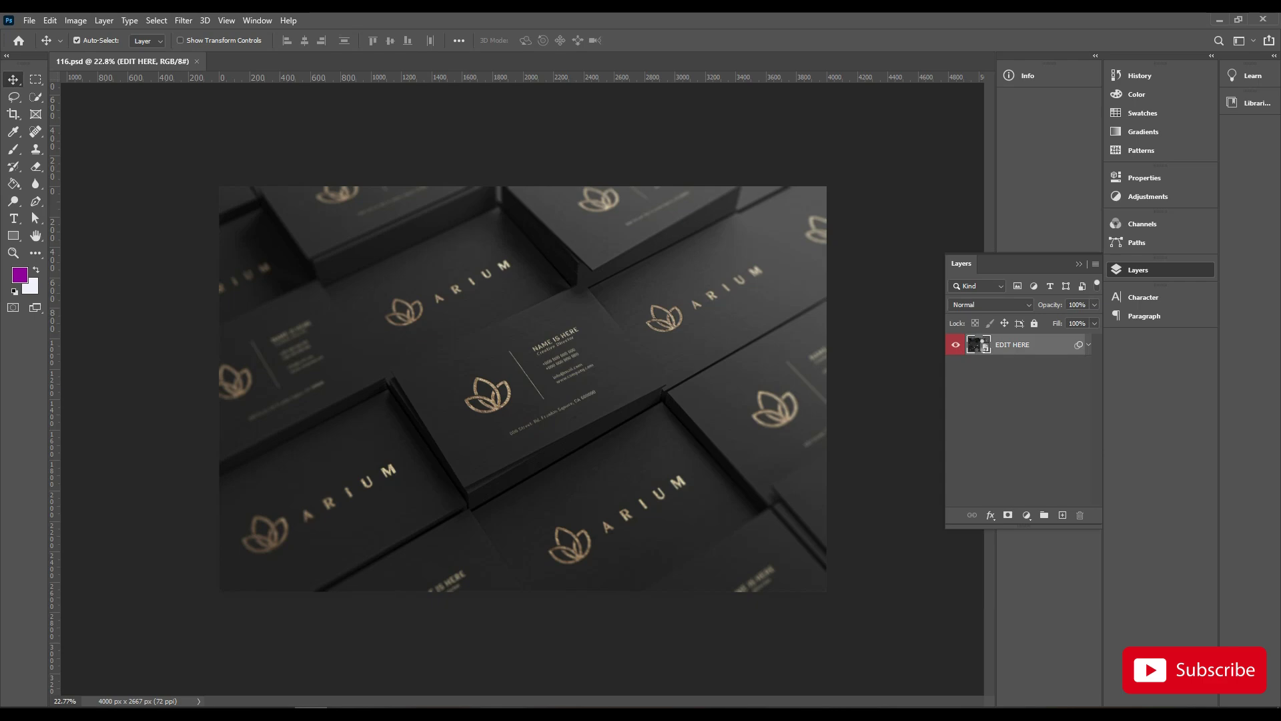
double_click(980, 345)
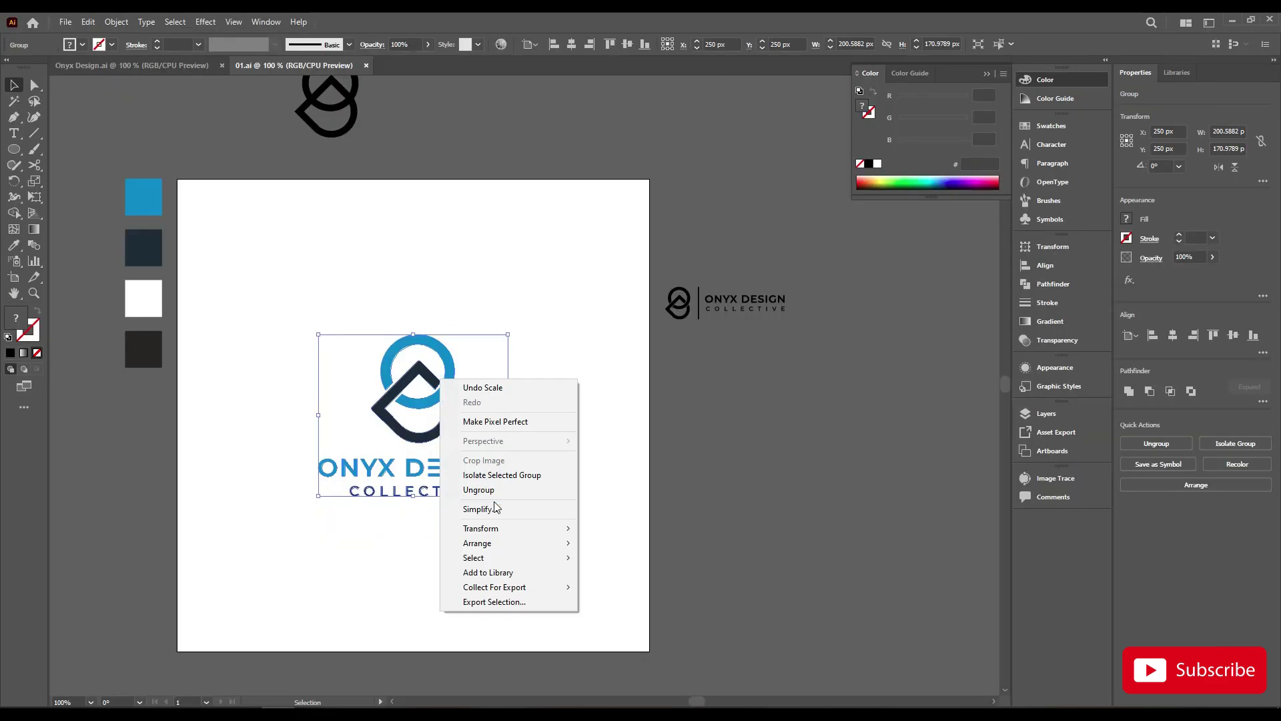
Copy the coloured mark from the Illustrator logo and paste it as a smart object beside the divider line in FRONT.psb
click(523, 354)
key(ctrl+v)
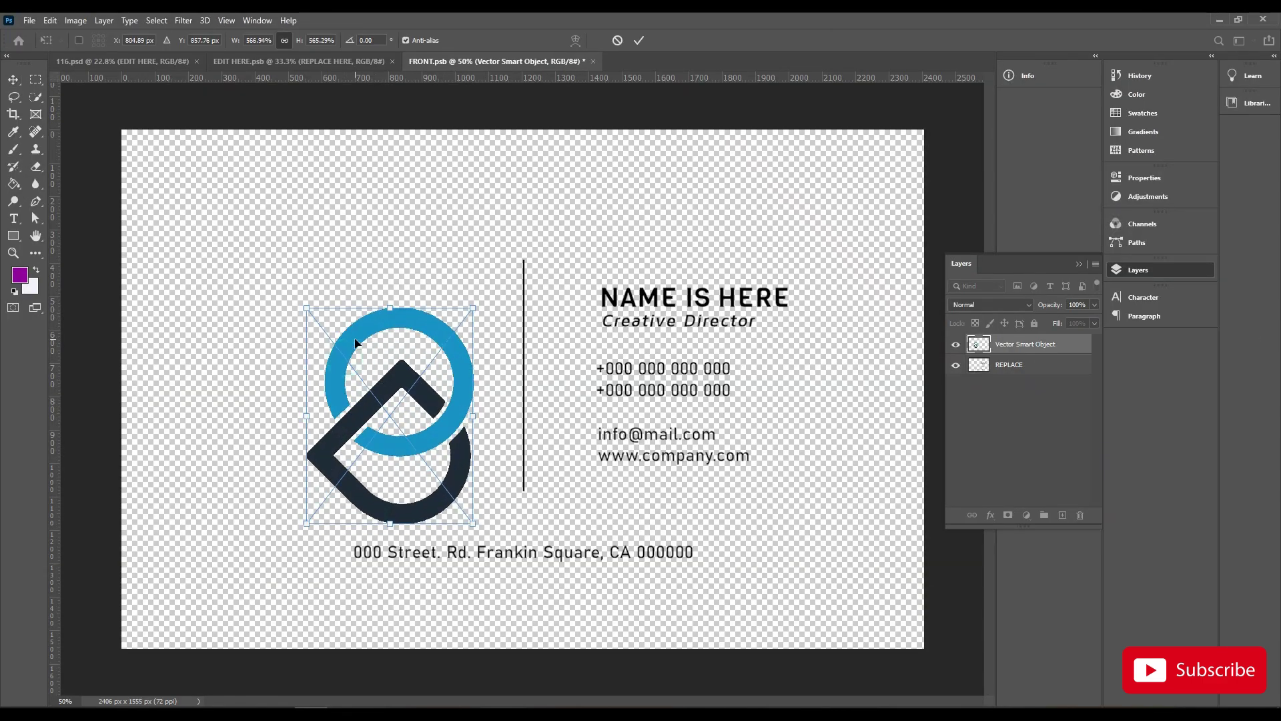
drag(356, 342, 322, 309)
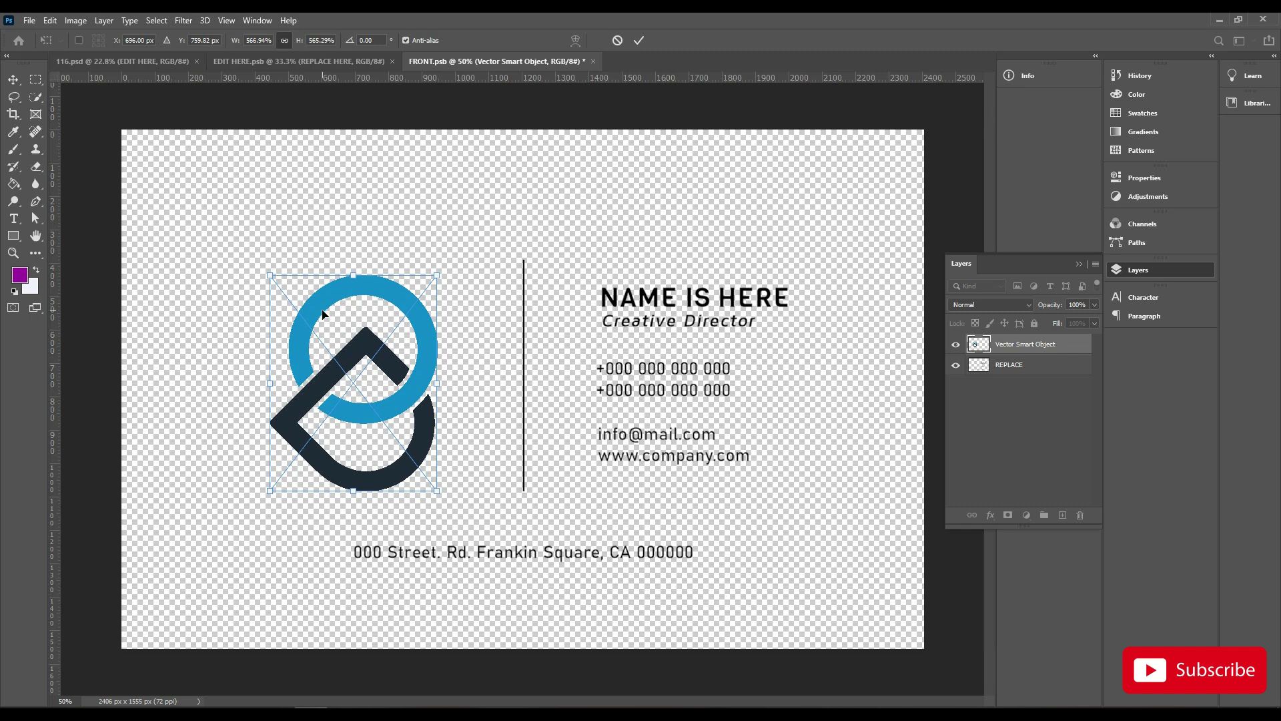
Scale the pasted mark down to about 409% and apply the transformation
drag(353, 489, 353, 473)
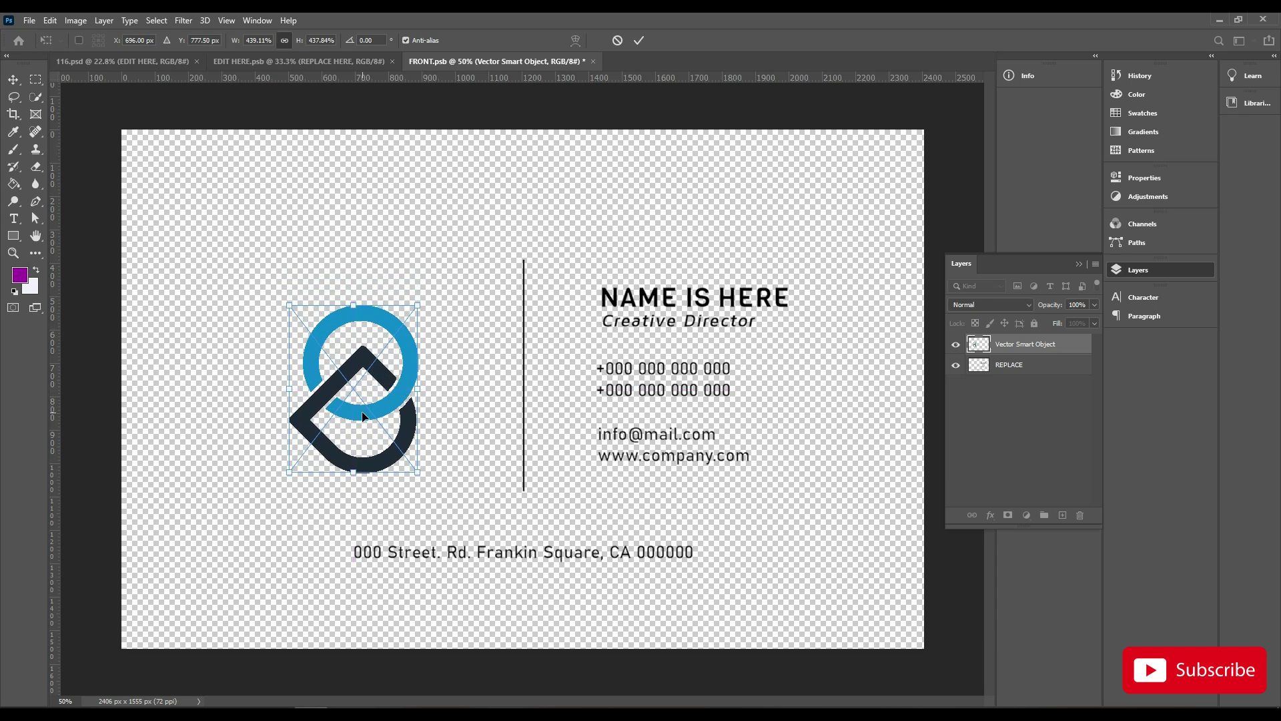
drag(359, 309, 359, 311)
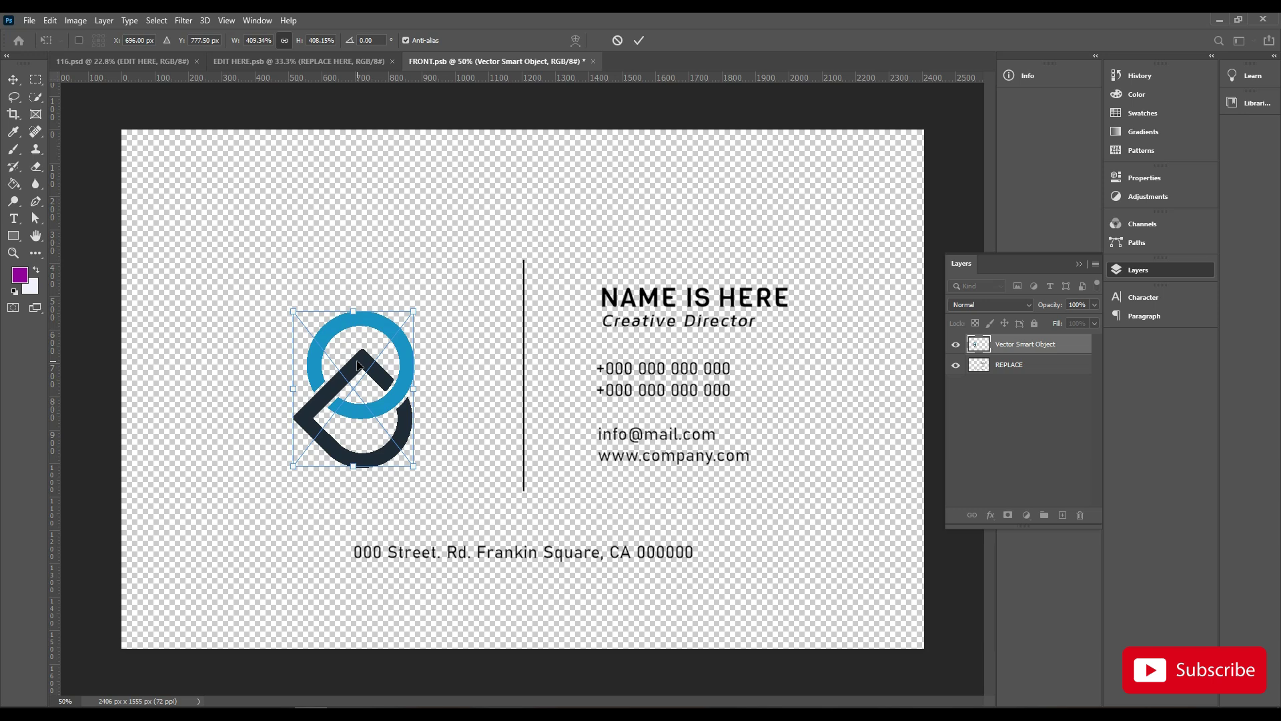
click(639, 41)
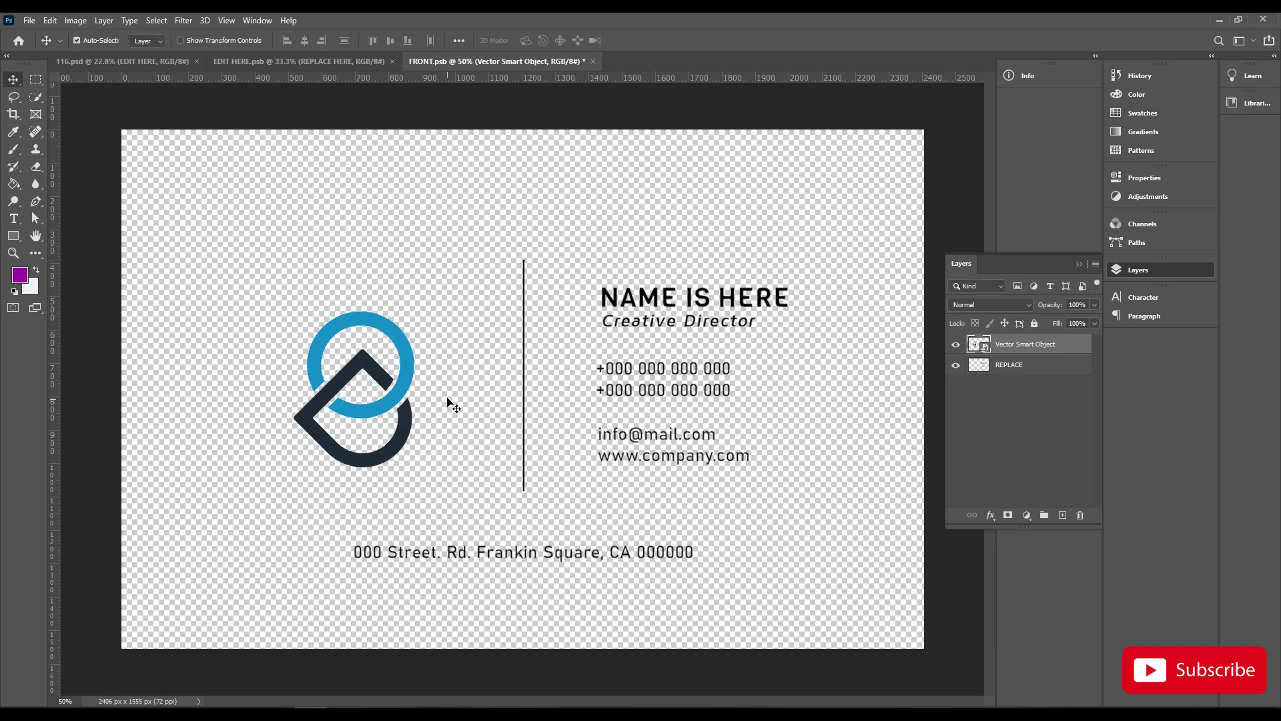
Move the mark slightly closer to the divider line and save FRONT.psb
drag(405, 406, 407, 385)
key(ctrl+s)
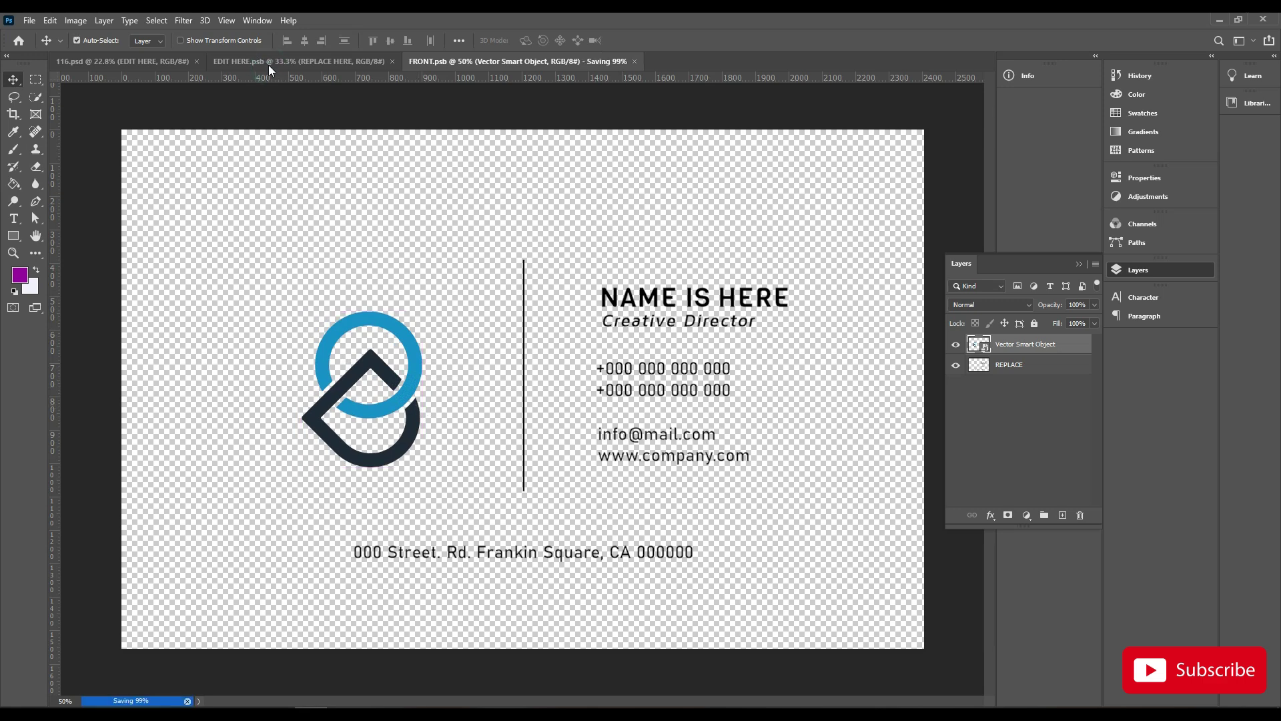
Return to EDIT HERE.psb, open the BACK CARD group's REPLACE HERE smart object, and hide its REPLACE layer
click(271, 62)
scroll(657, 207, down, 1)
double_click(989, 433)
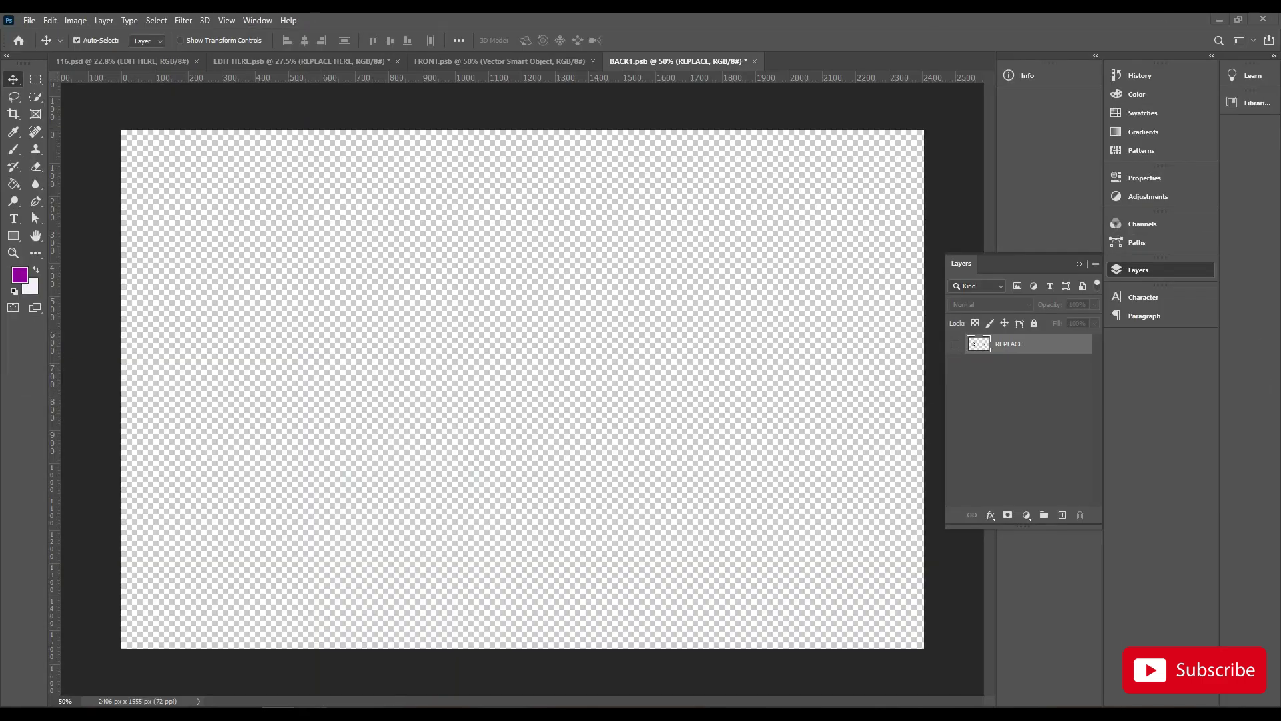
Paste the black horizontal Onyx Design Collective logo into BACK1.psb, enlarge it, and centre it vertically on the canvas
key(ctrl+v)
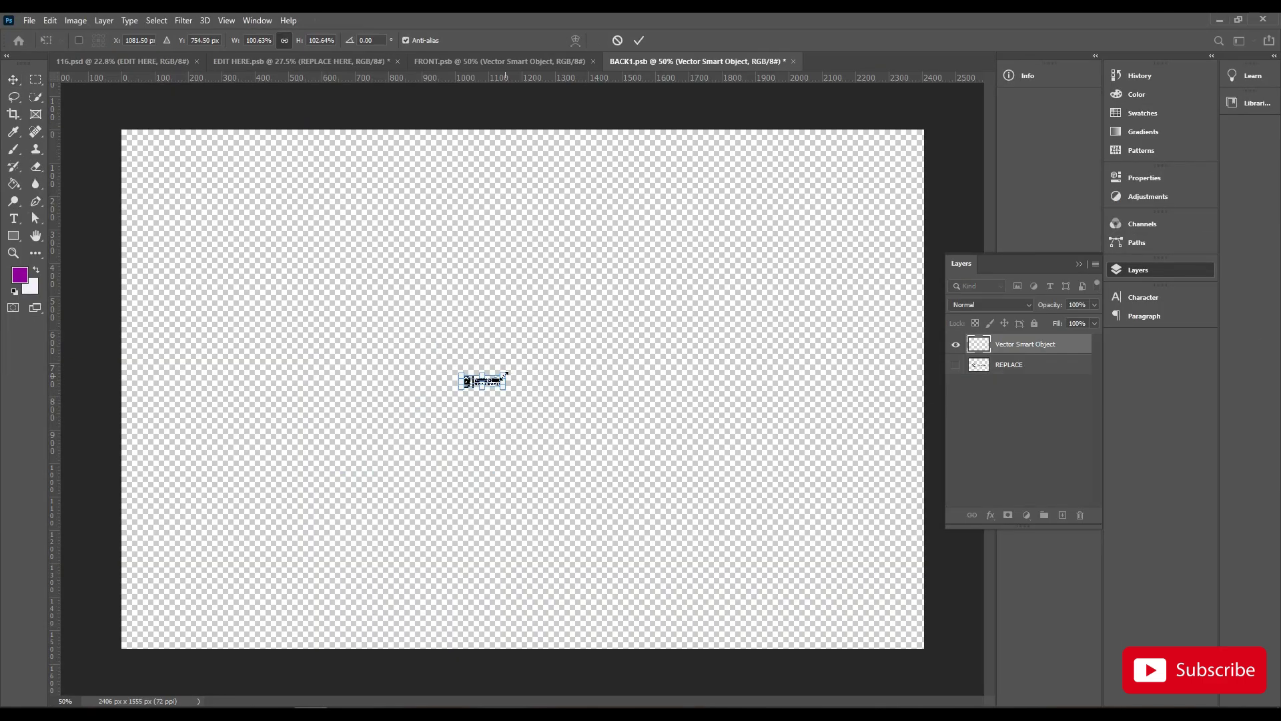
key(Return)
key(ctrl+a)
click(390, 40)
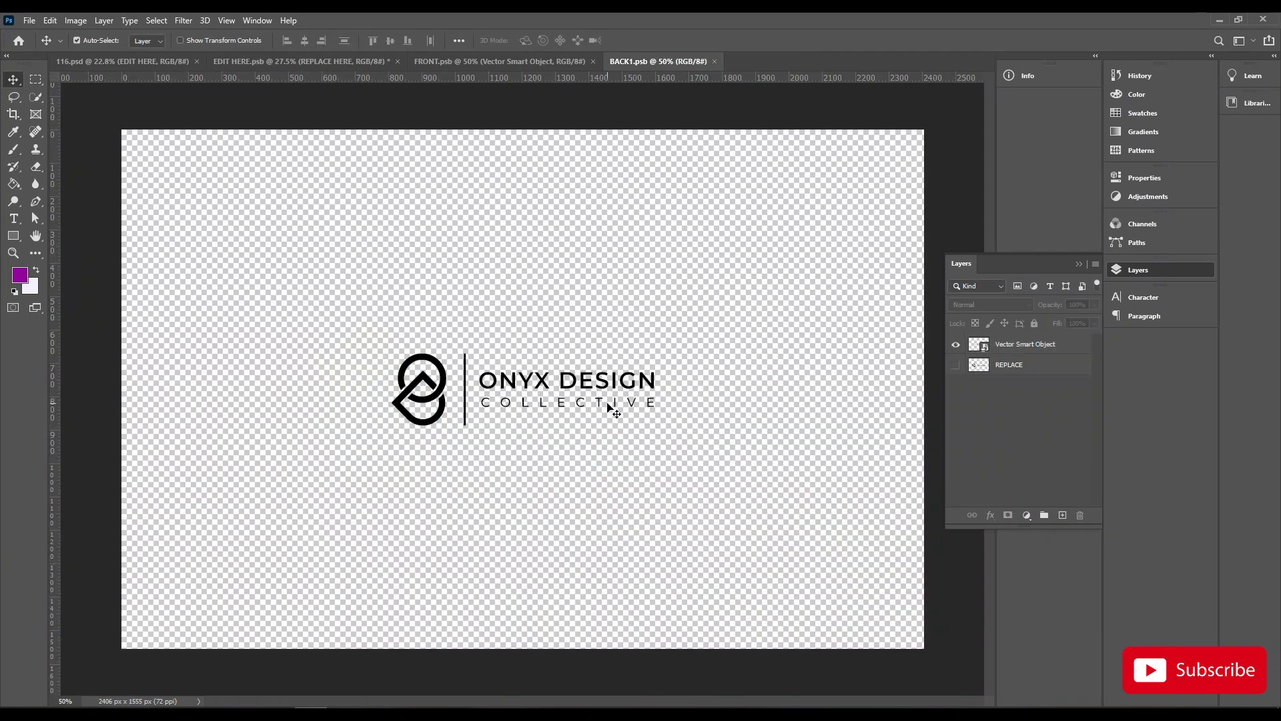
Scale the horizontal logo up to about 1230 px wide around the canvas middle and save BACK1.psb
click(652, 404)
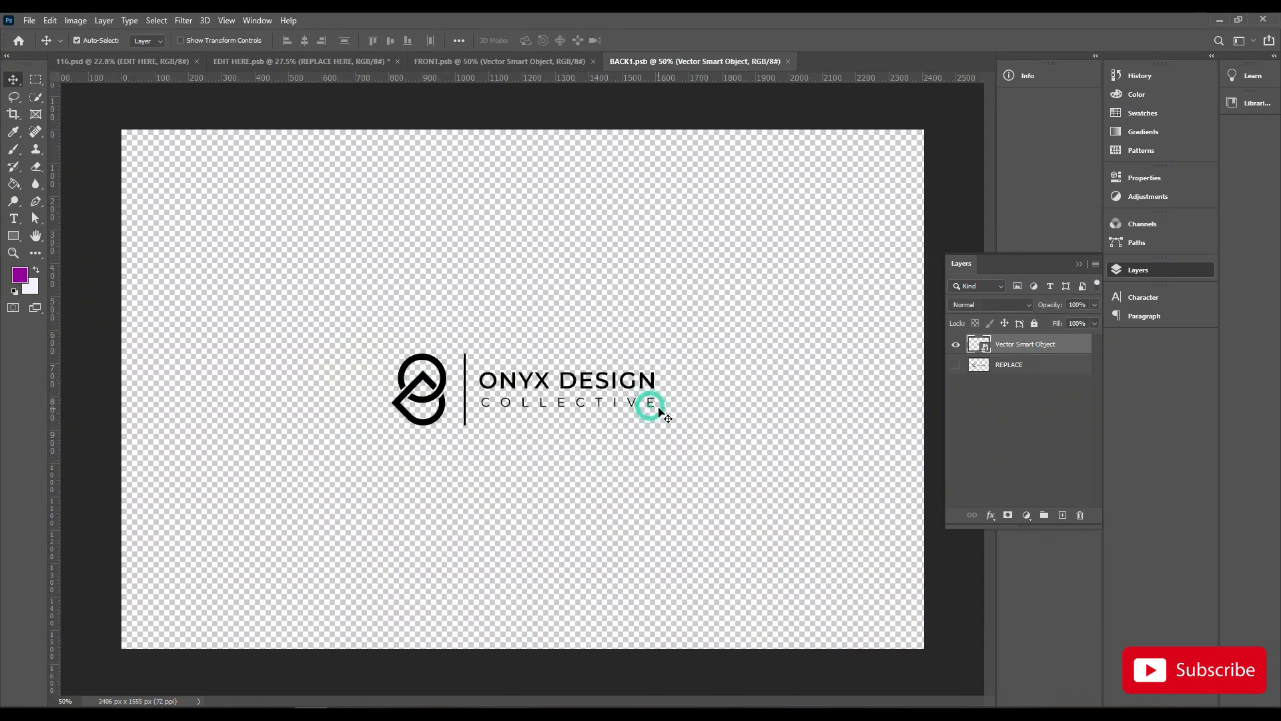
key(ctrl+t)
drag(656, 425, 732, 446)
drag(392, 354, 327, 317)
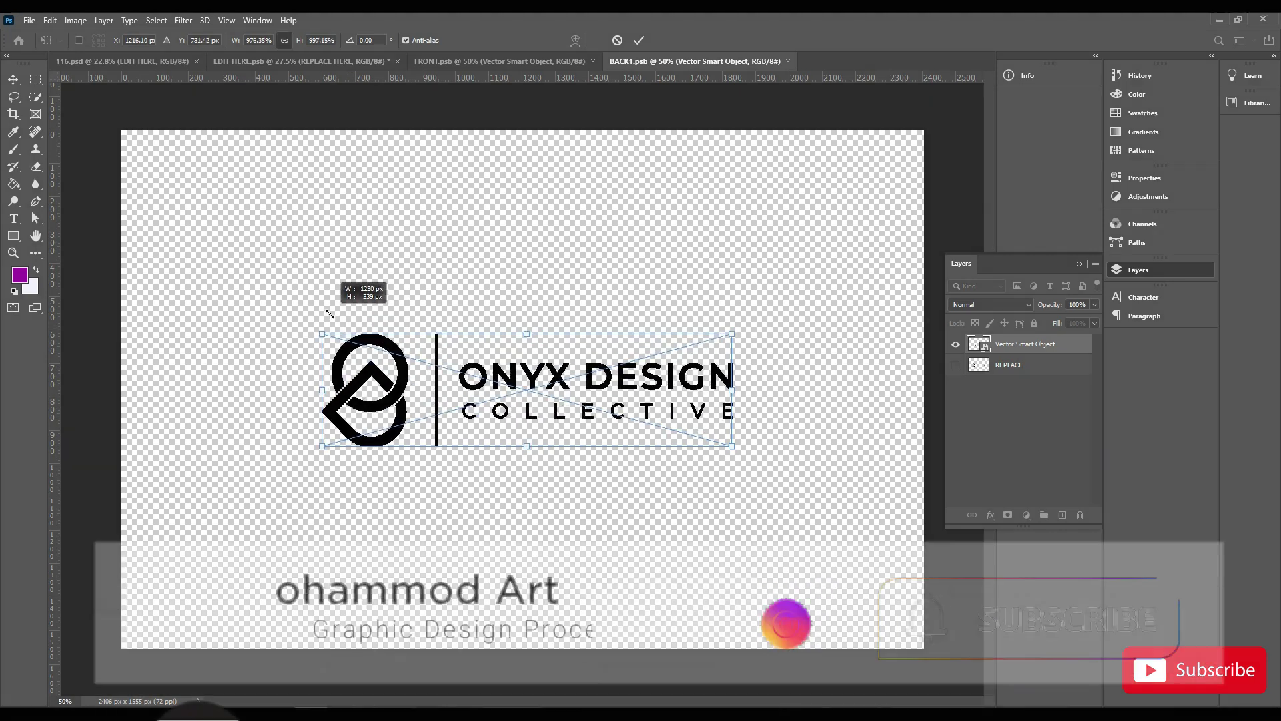
key(Return)
key(ctrl+s)
In FRONT.psb, enlarge the coloured mark and shift it slightly away from the divider line
click(500, 61)
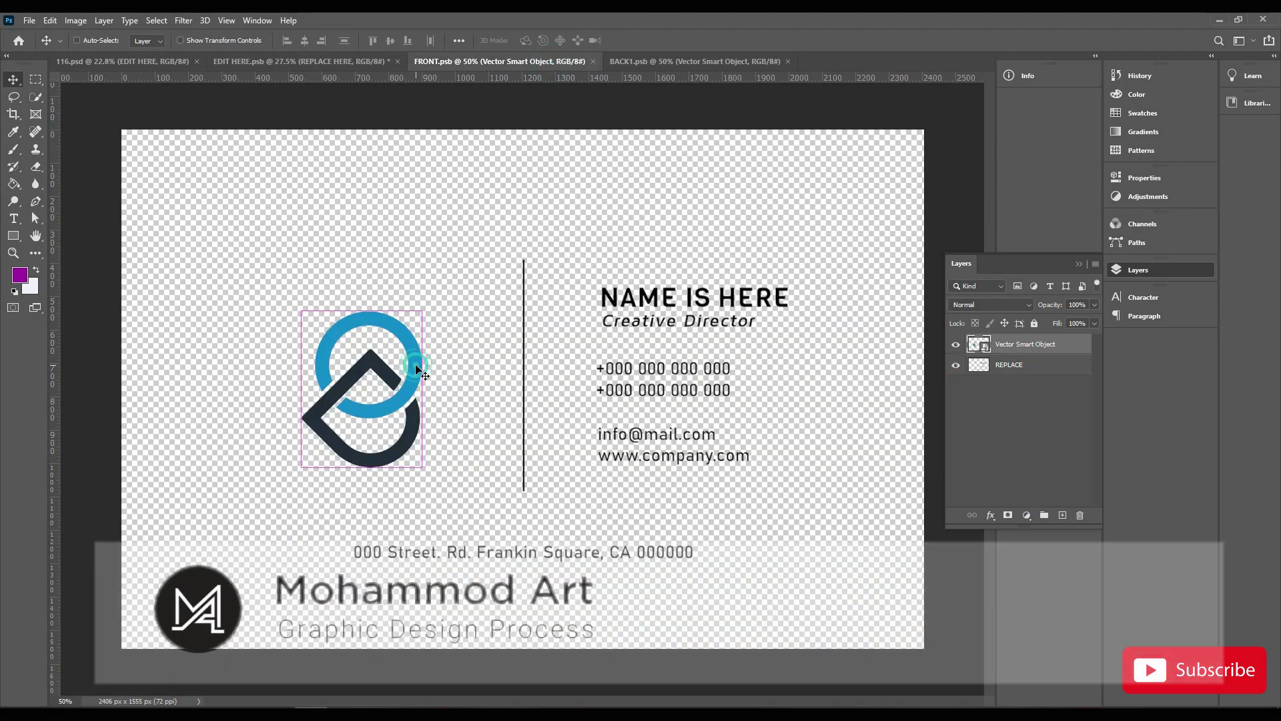
key(ctrl+t)
drag(359, 310, 361, 292)
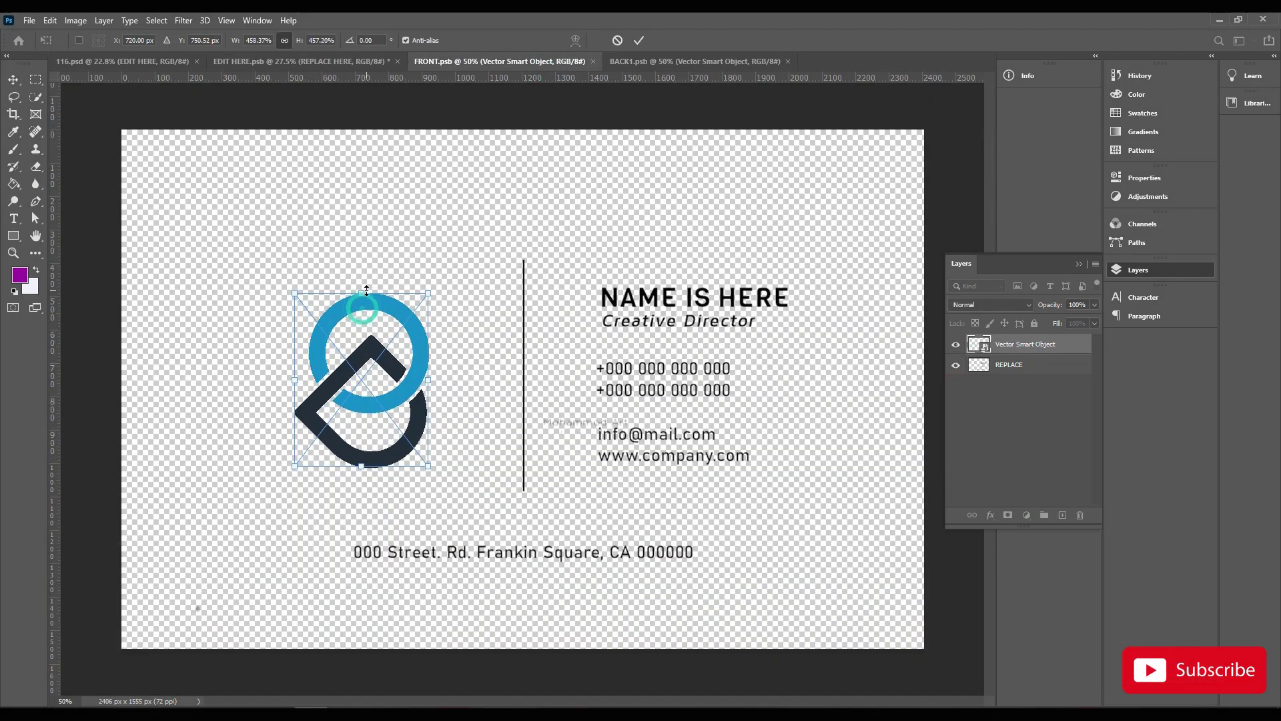
drag(361, 467, 361, 482)
drag(361, 291, 361, 282)
drag(404, 376, 387, 367)
key(Return)
Centre the coloured mark vertically on the card canvas and save FRONT.psb
key(ctrl+a)
click(390, 41)
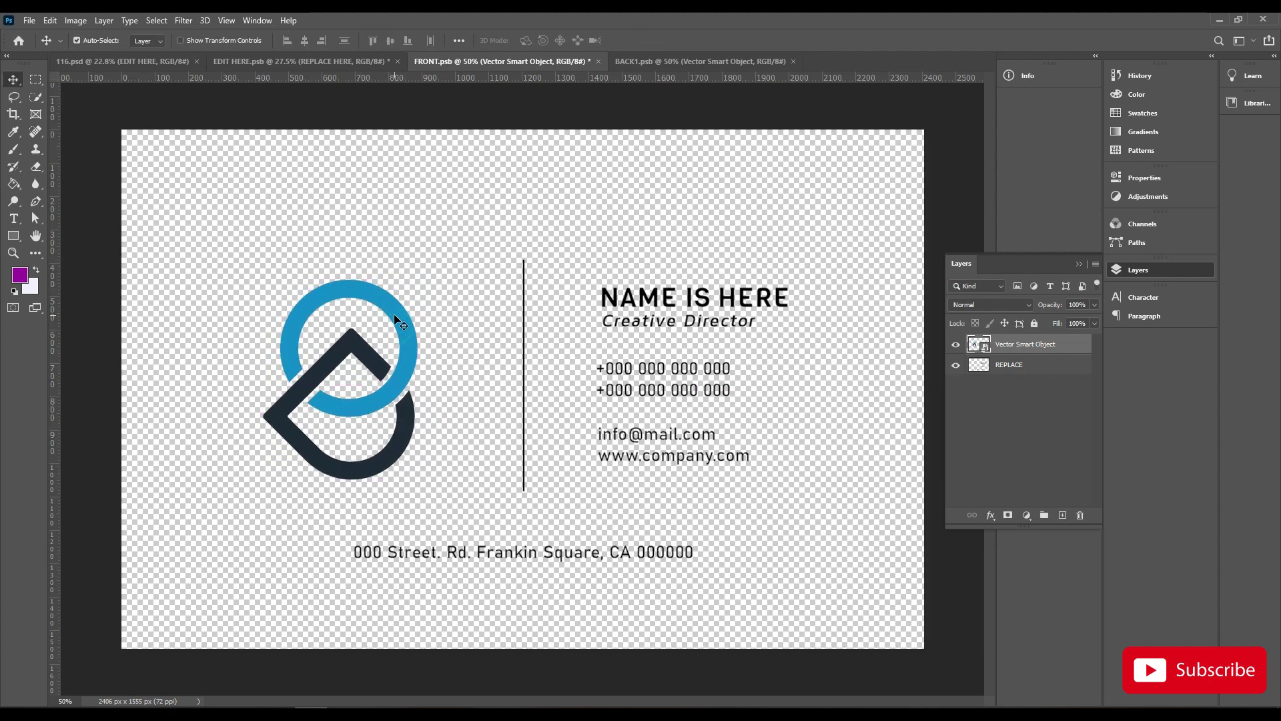
key(ctrl+s)
Return to EDIT HERE.psb and export it for web as a JPEG named mockup in the all files folder
click(321, 62)
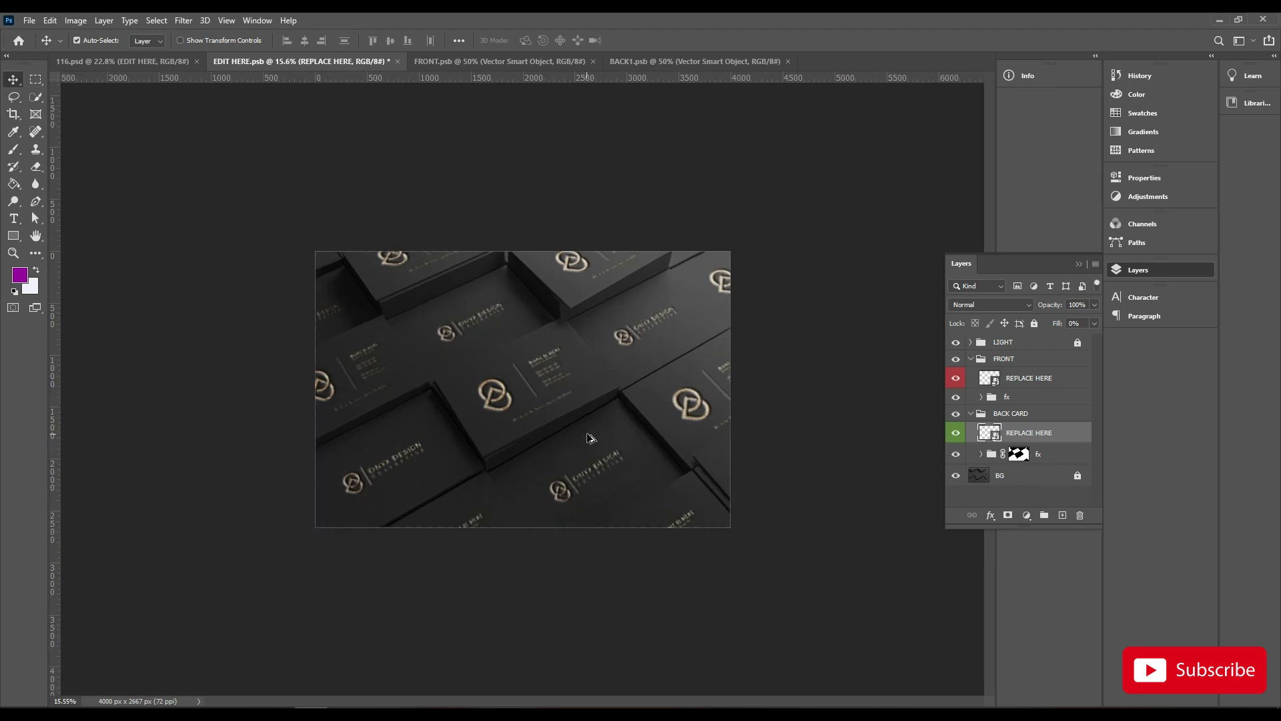
scroll(590, 438, up, 1)
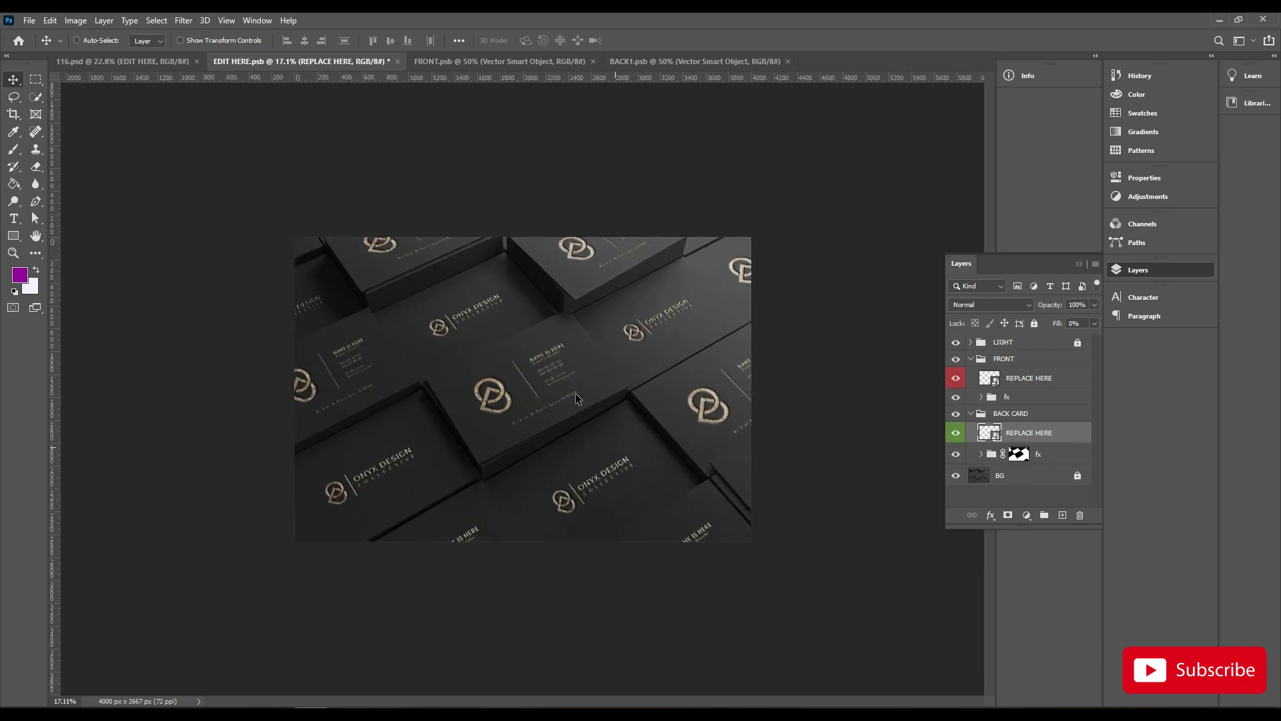
key(ctrl+alt+shift+s)
click(761, 566)
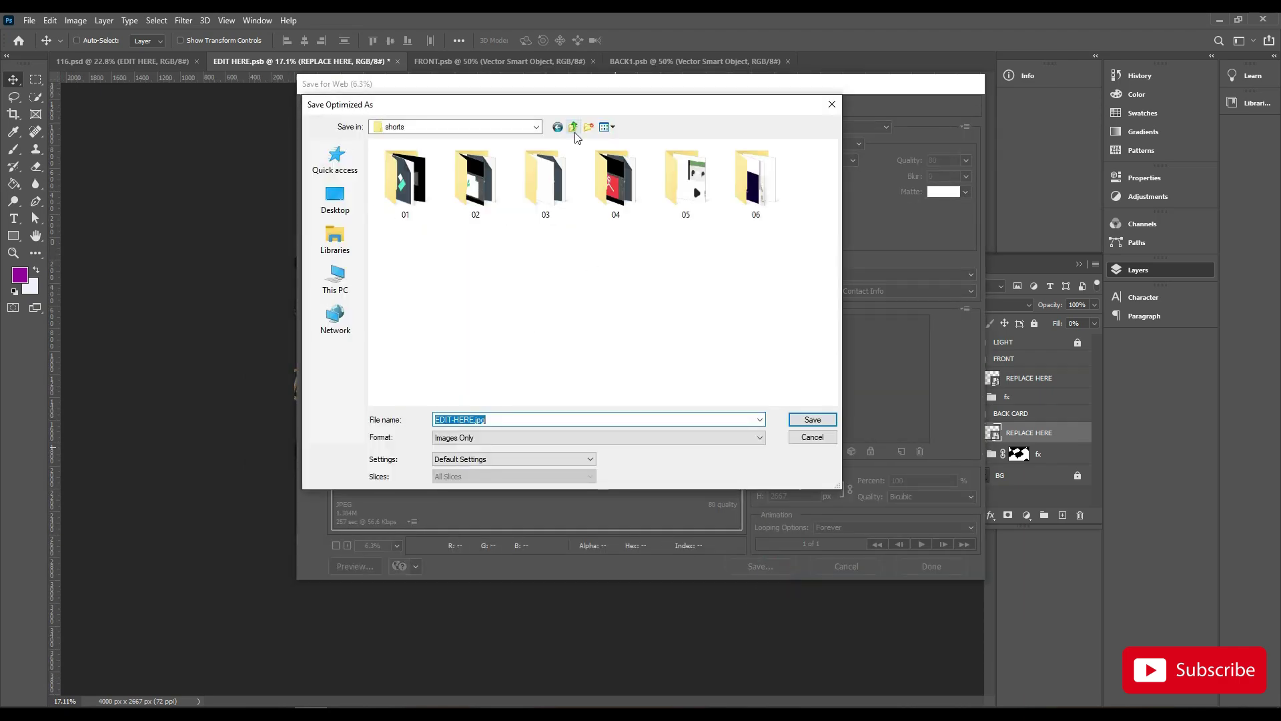
click(573, 127)
double_click(404, 280)
click(548, 420)
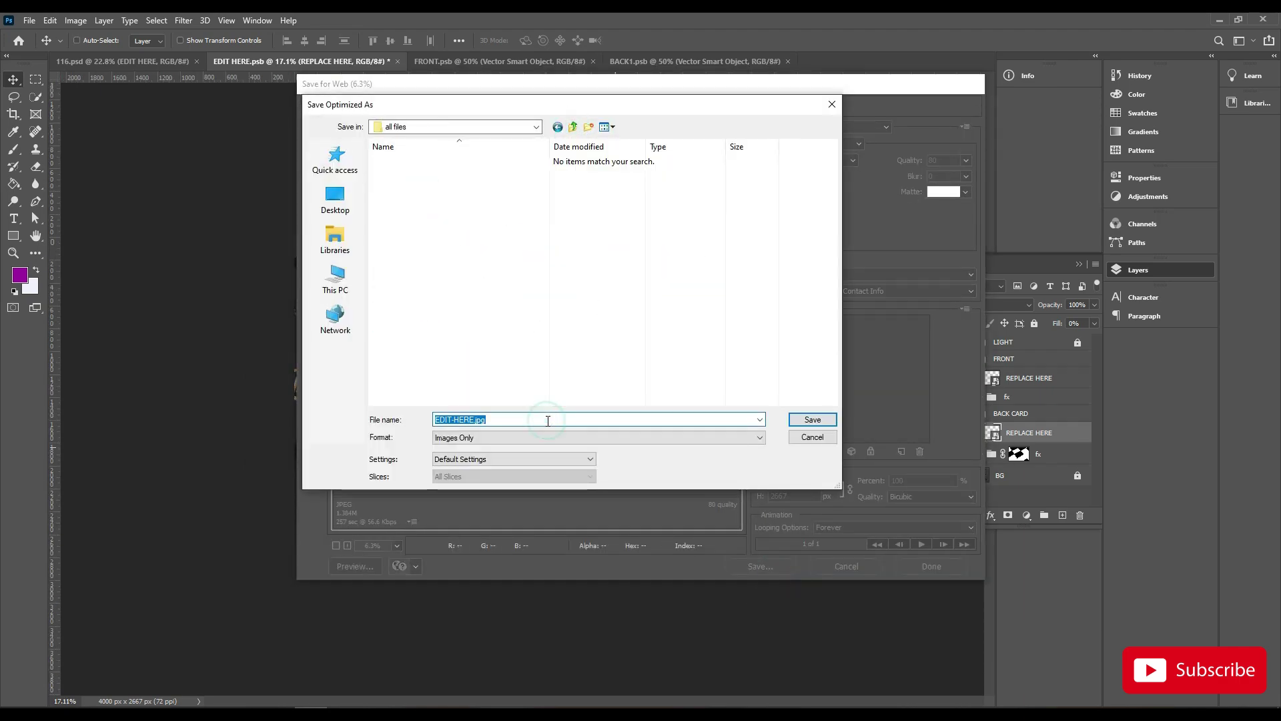
text(mockup)
key(Return)
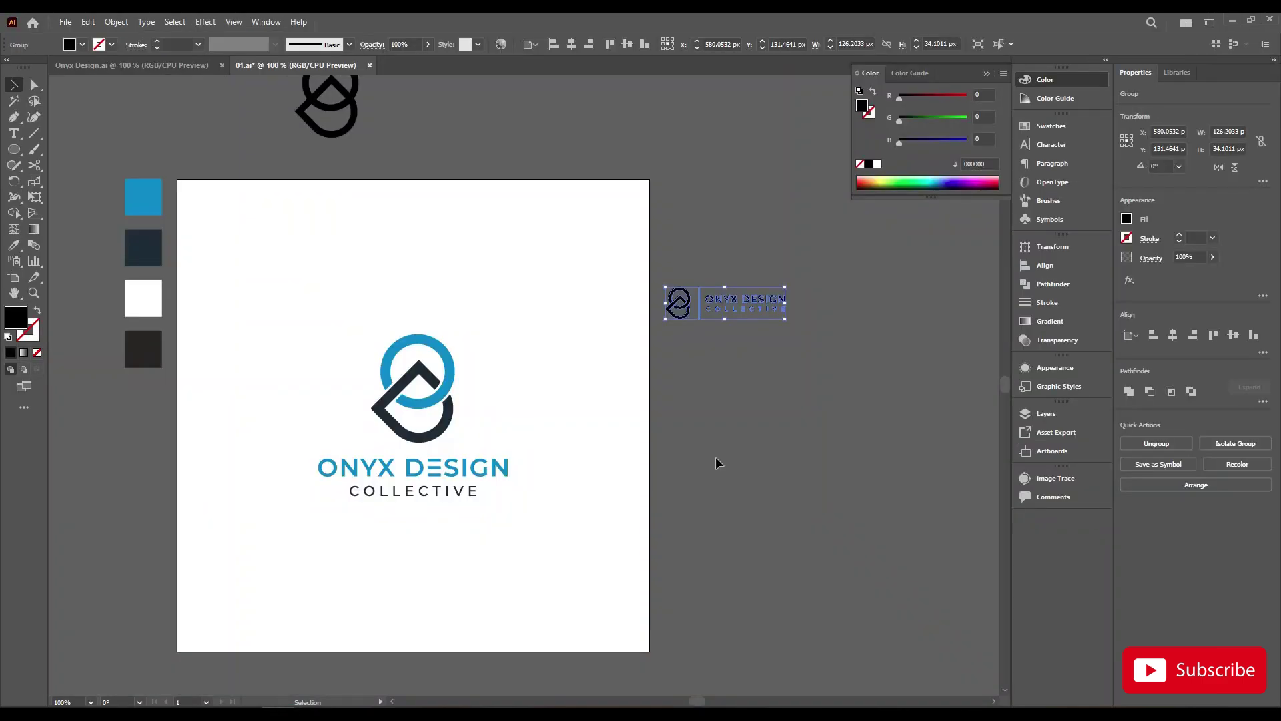
Switch to 01.ai in Illustrator and move the complete coloured logo off the artboard beside the horizontal version
click(63, 21)
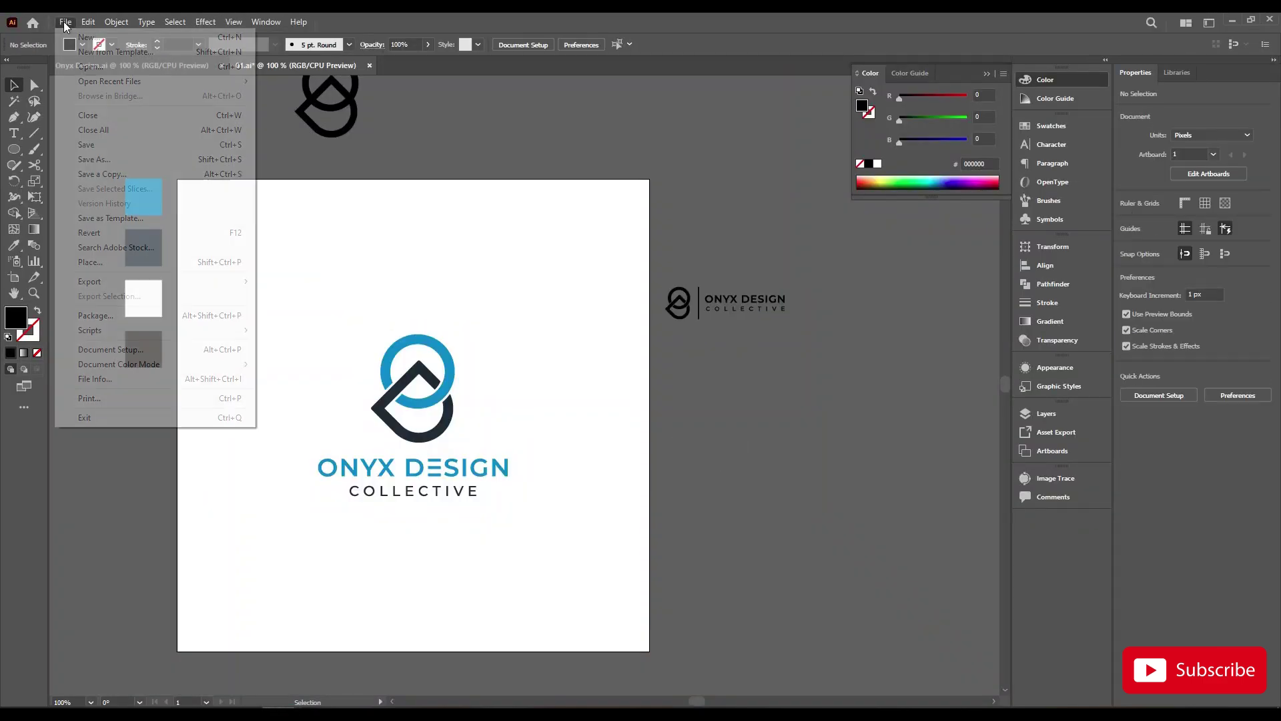
click(385, 195)
drag(386, 196, 445, 493)
drag(427, 442, 830, 442)
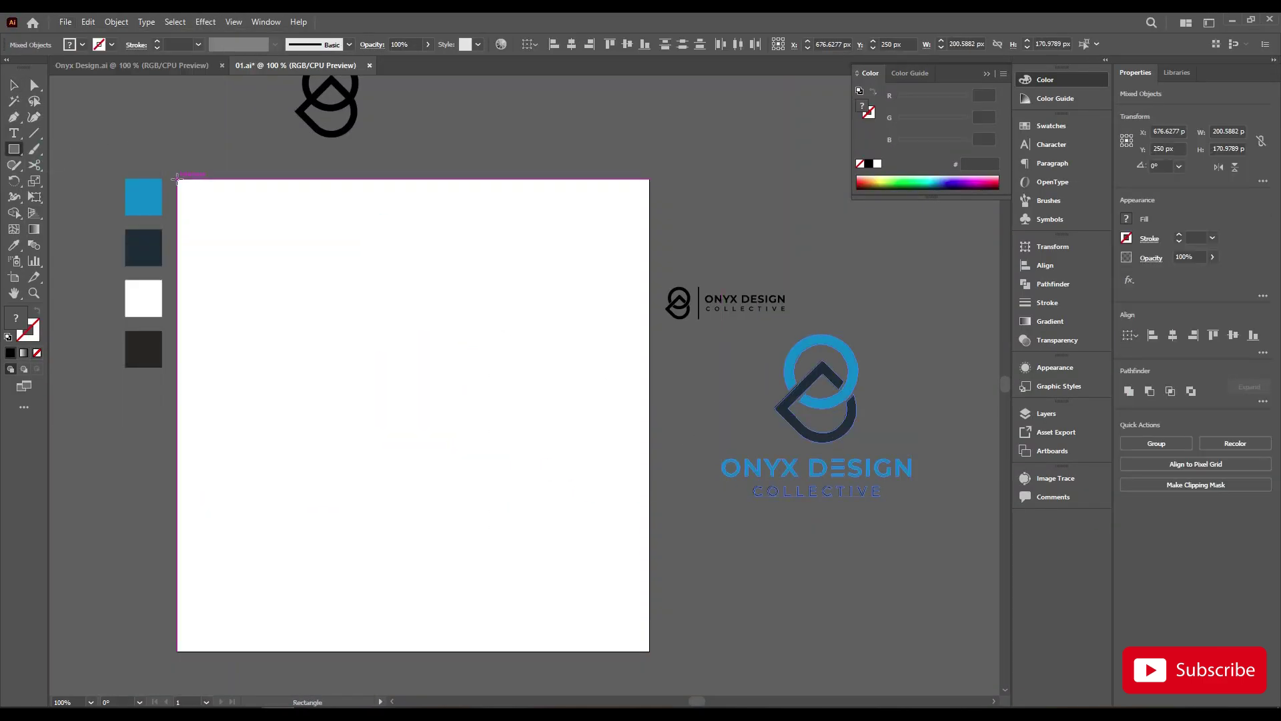
Draw a 500 px square covering the artboard, with one vertical and one horizontal line crossing it
drag(176, 177, 649, 651)
key(v)
drag(413, 142, 413, 672)
drag(554, 409, 713, 409)
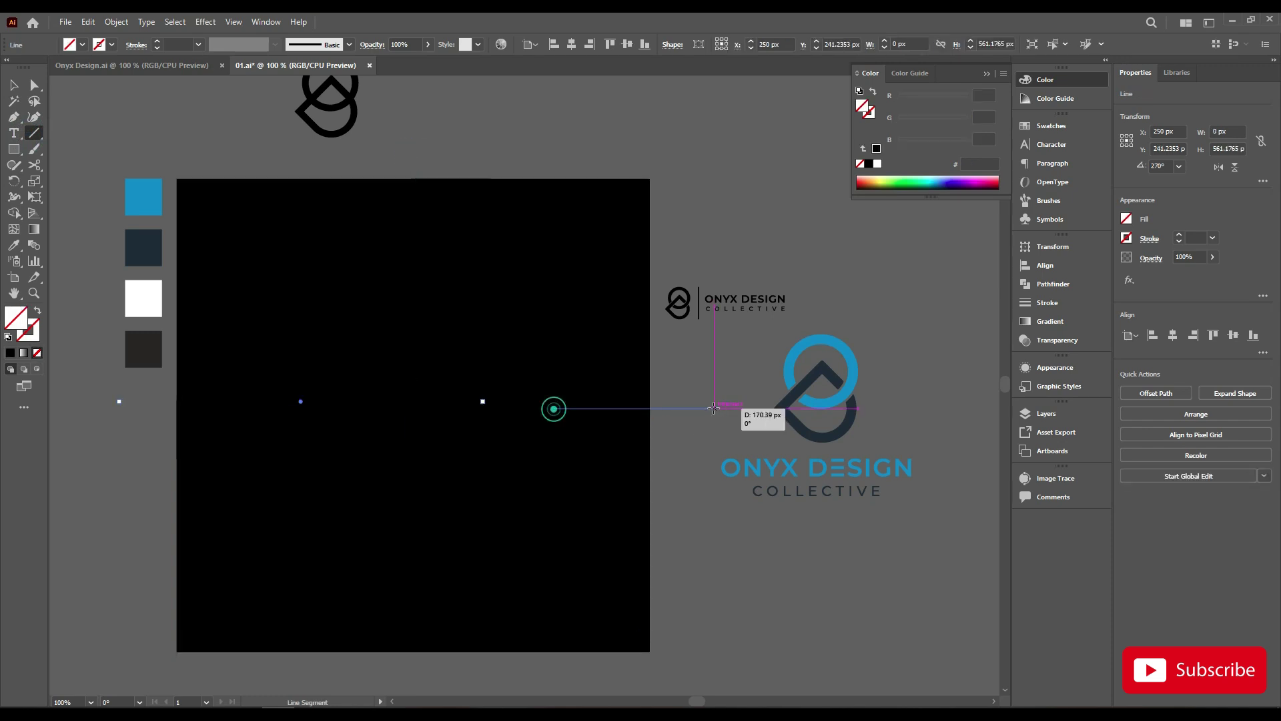
drag(483, 401, 684, 401)
Align the square and both lines to a common centre horizontally and vertically
key(v)
drag(346, 170, 528, 427)
click(534, 331)
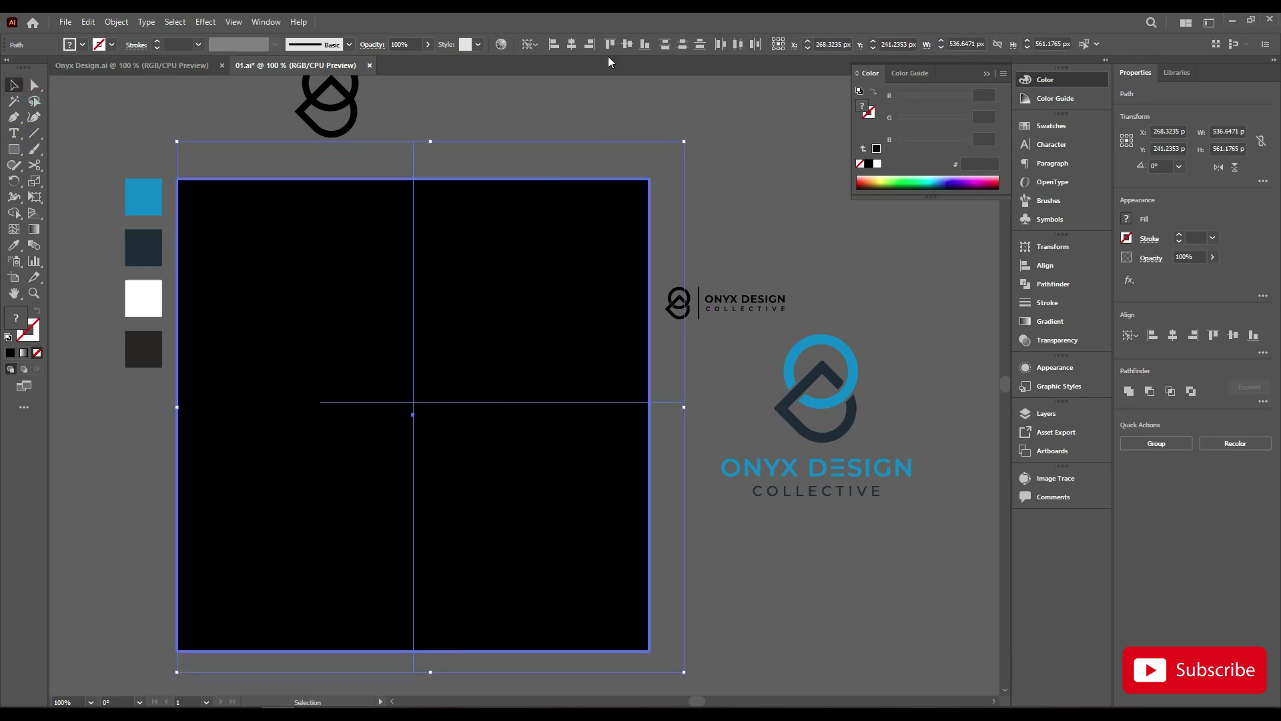
click(571, 44)
click(626, 44)
click(599, 129)
click(594, 415)
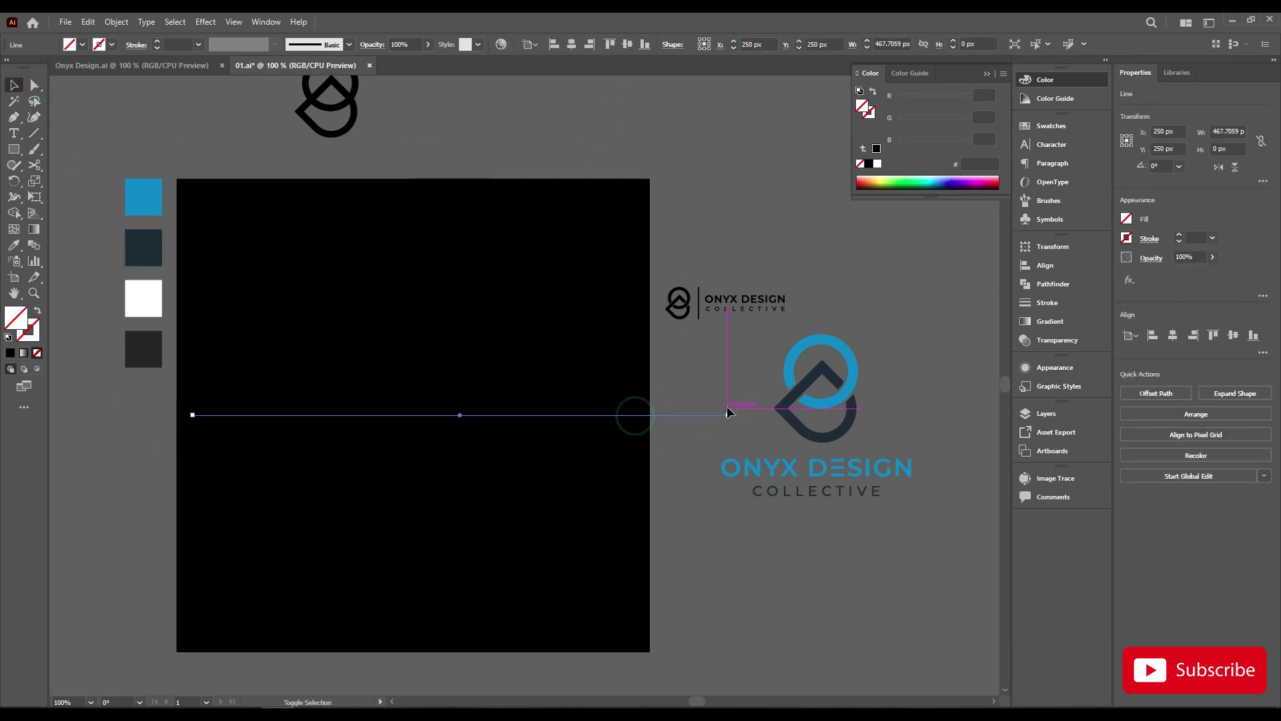
click(571, 44)
Divide the square along the two lines with Pathfinder and ungroup the resulting four tiles
key(ctrl+a)
click(1053, 284)
click(871, 311)
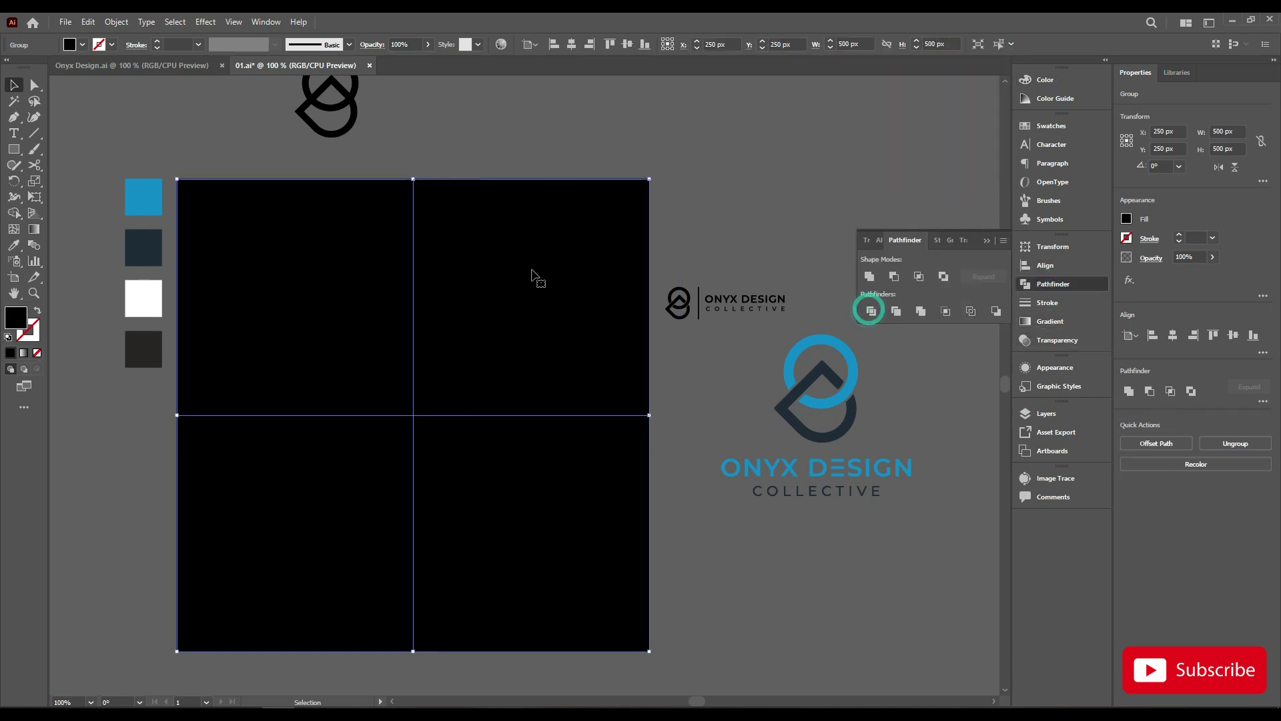
right_click(530, 267)
click(564, 344)
click(700, 209)
Fill the upper-left and lower-right tiles white, the upper-right one blue and the lower-left one dark navy from the swatches
click(357, 273)
key(i)
click(138, 302)
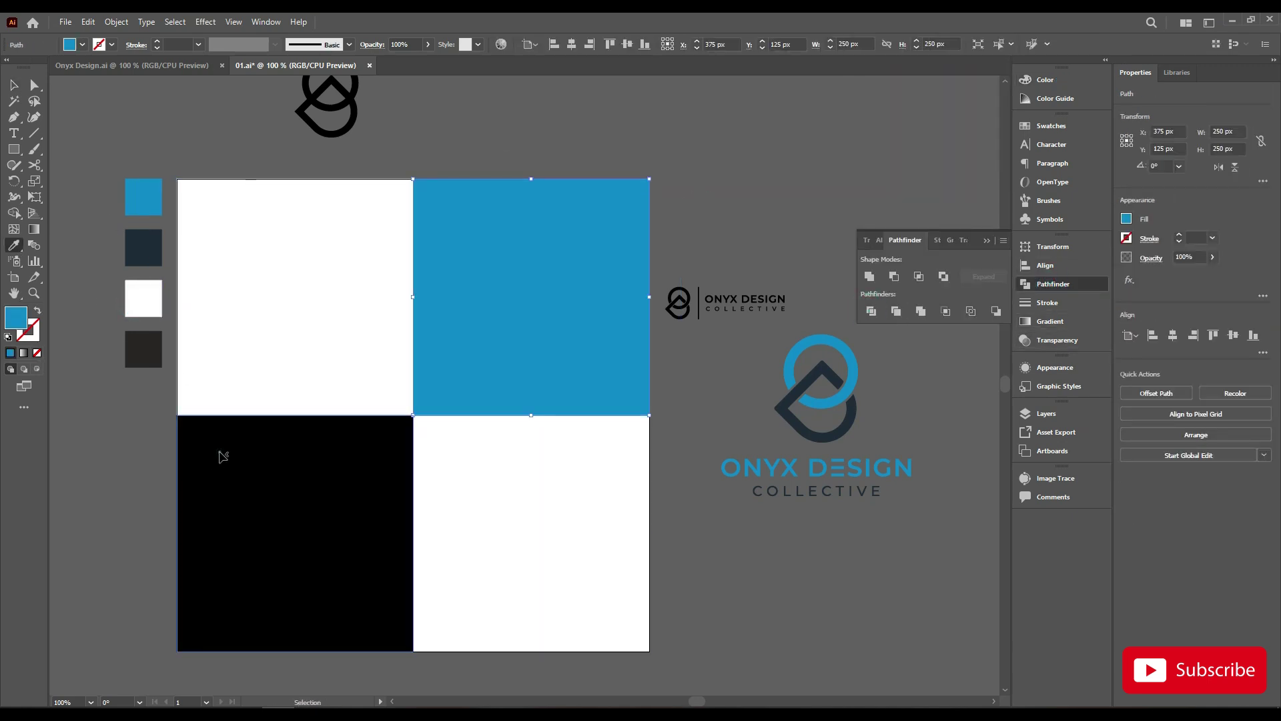
ctrl+click(220, 452)
click(144, 248)
key(v)
Group all parts of the coloured logo beside the artboard
click(788, 374)
drag(873, 355, 770, 544)
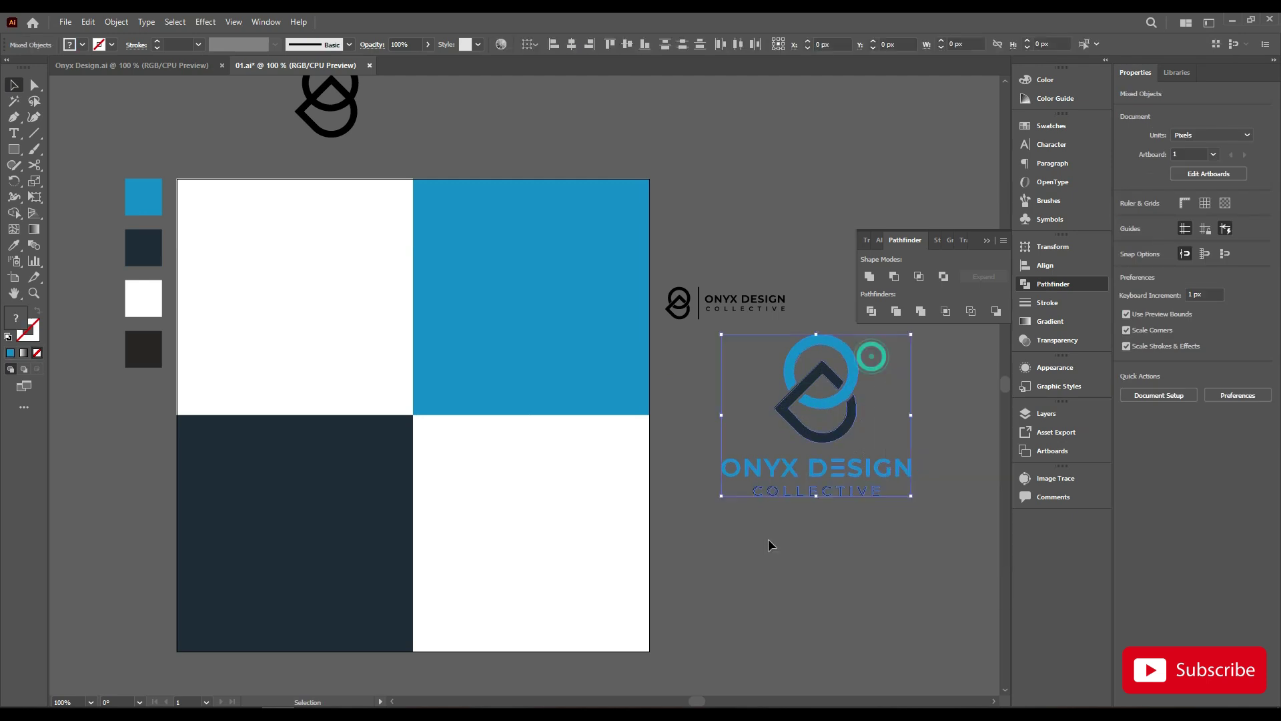
right_click(817, 389)
click(851, 470)
Place the coloured logo on the upper-left white tile, scale it down, and centre it there both ways
drag(664, 388, 389, 493)
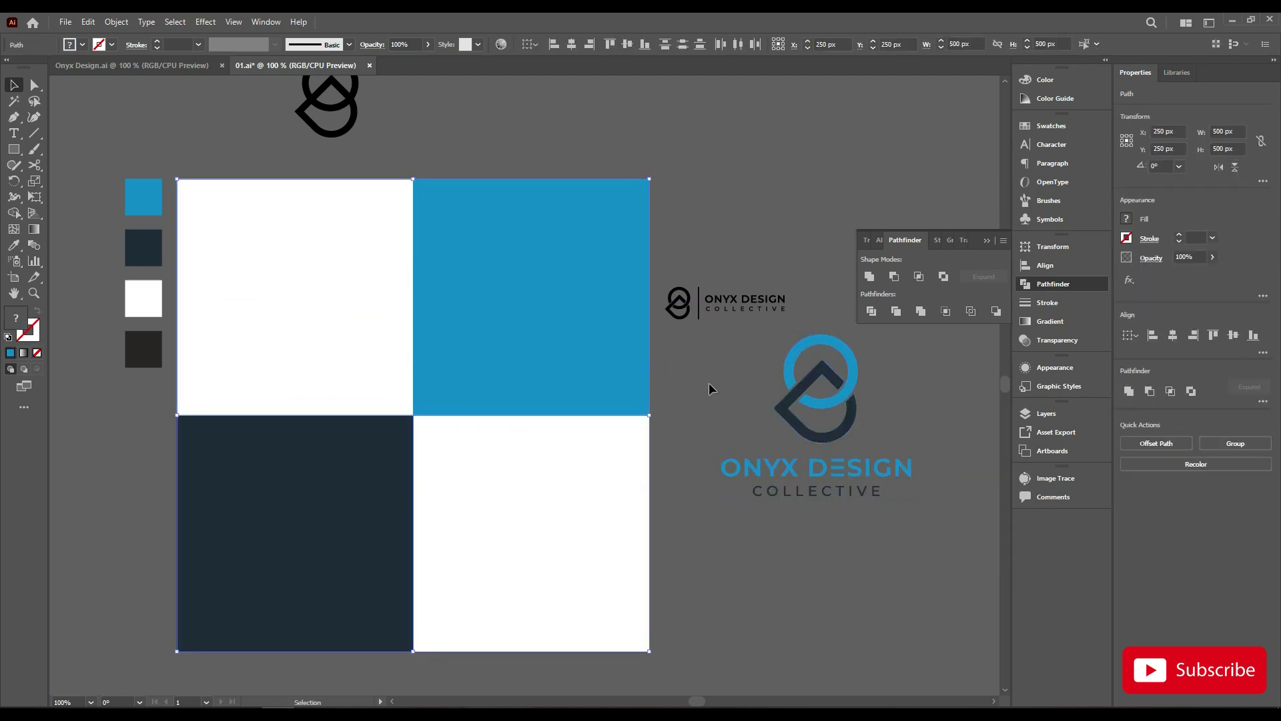
drag(802, 424, 295, 314)
drag(310, 389, 311, 310)
shift+click(358, 244)
click(572, 44)
click(626, 44)
click(620, 98)
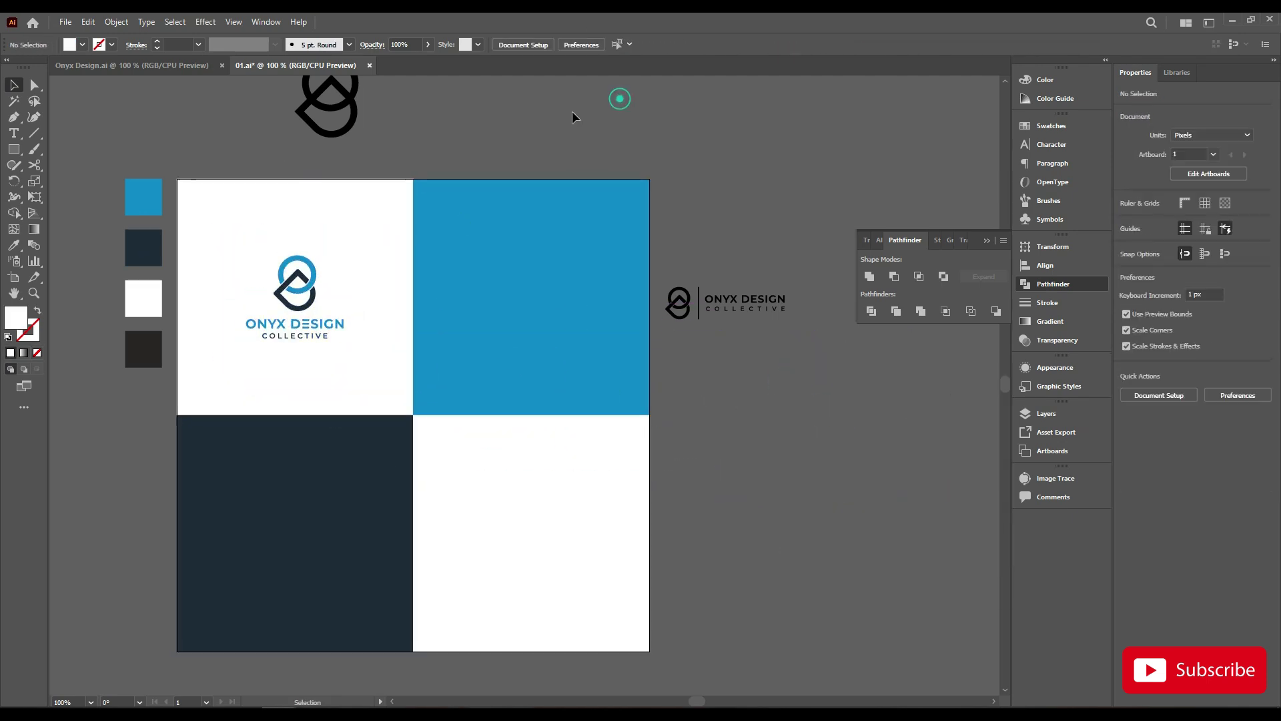
Move the black horizontal logo slightly upward beside the artboard and recolour it white
drag(573, 117, 593, 115)
drag(757, 253, 762, 235)
key(i)
click(254, 226)
Centre the white horizontal logo on the blue tile and enlarge it slightly
shift+click(590, 220)
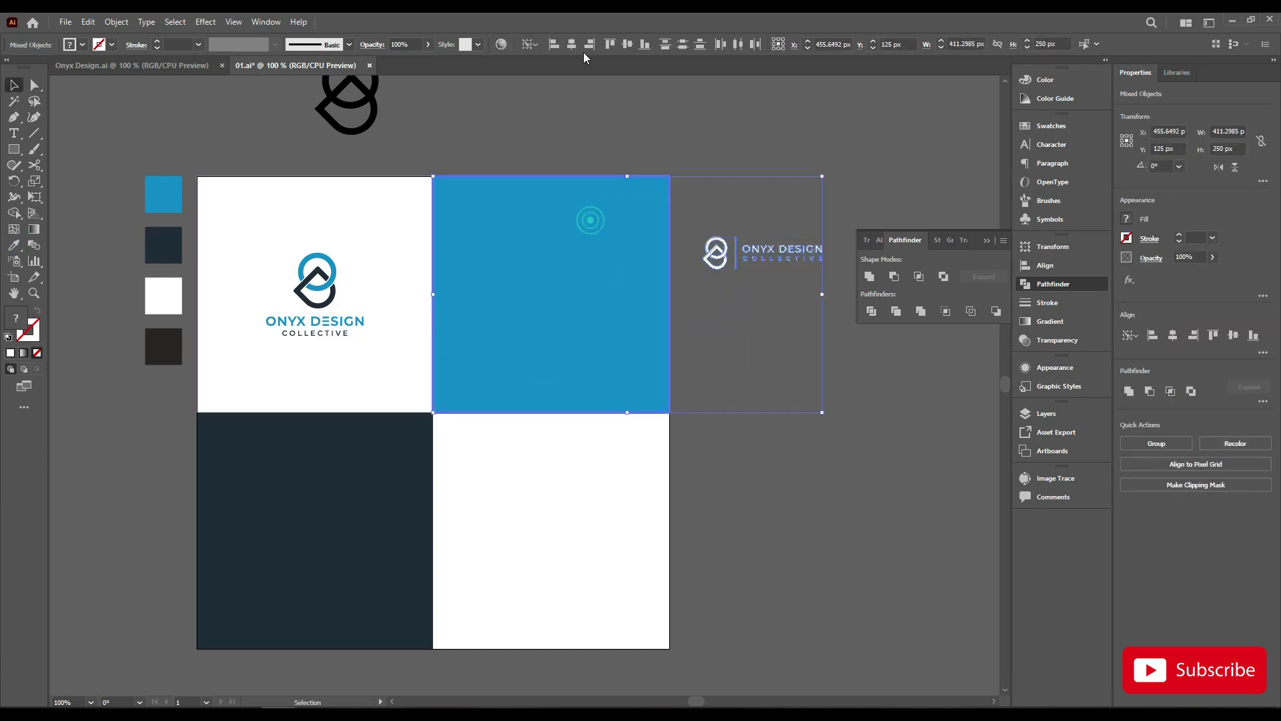
click(571, 44)
click(627, 44)
scroll(605, 312, up, 1)
drag(614, 310, 635, 320)
click(781, 209)
Duplicate the coloured logo onto the dark navy tile and centre the copy there
scroll(781, 210, down, 1)
drag(383, 270, 384, 477)
shift+click(440, 392)
click(627, 44)
click(620, 99)
Recolour the copied logo's dark lower shape and the word COLLECTIVE white on the navy tile
scroll(385, 493, up, 1)
double_click(374, 465)
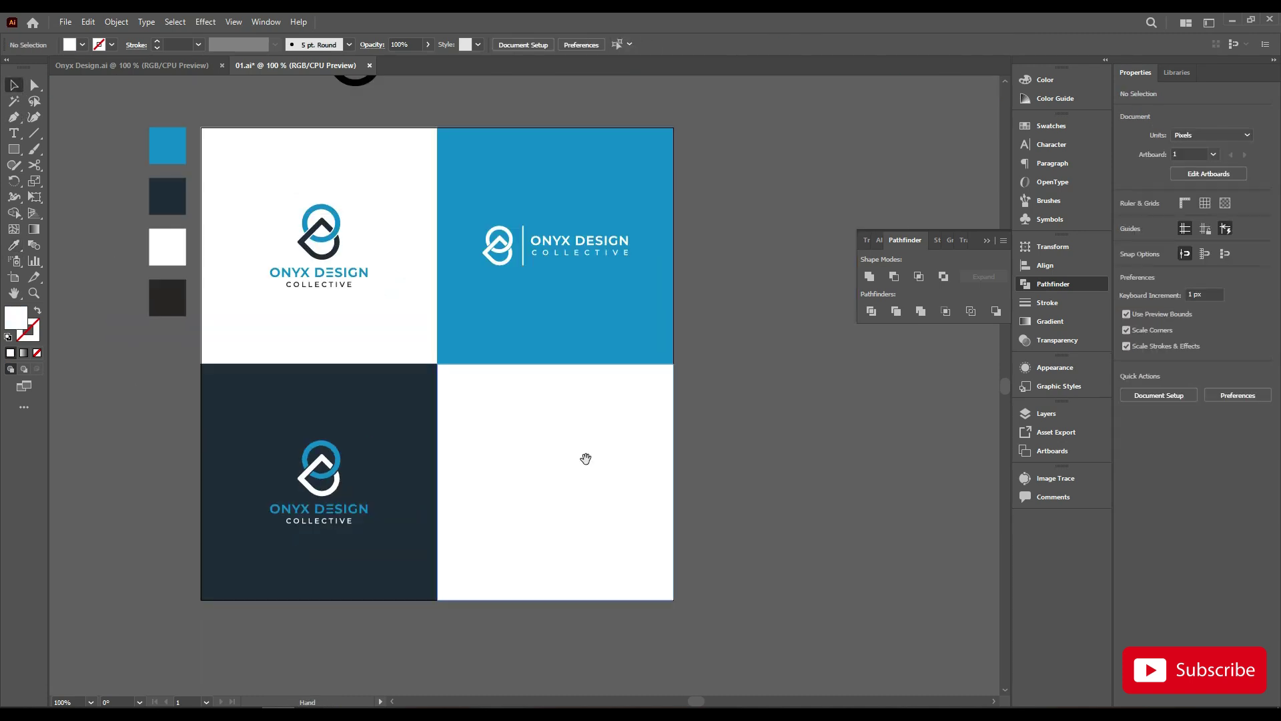
click(372, 444)
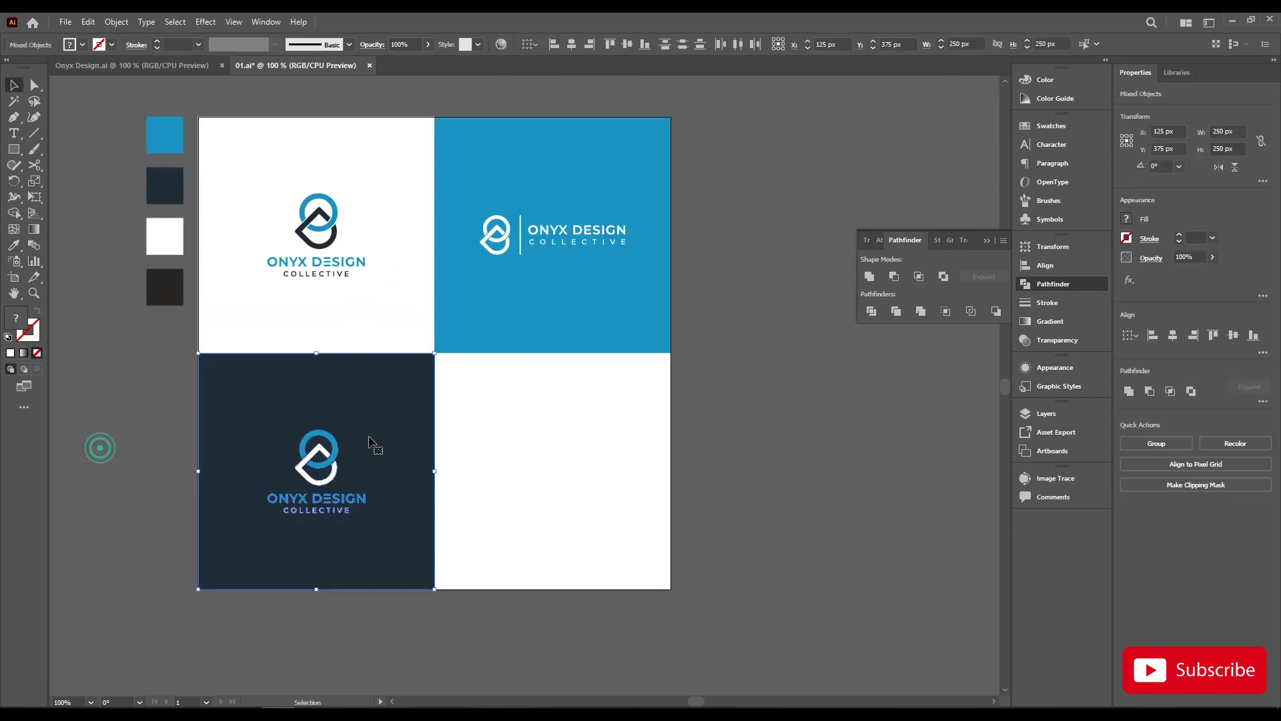
click(754, 94)
Select the empty white lower-right tile
click(403, 134)
click(483, 417)
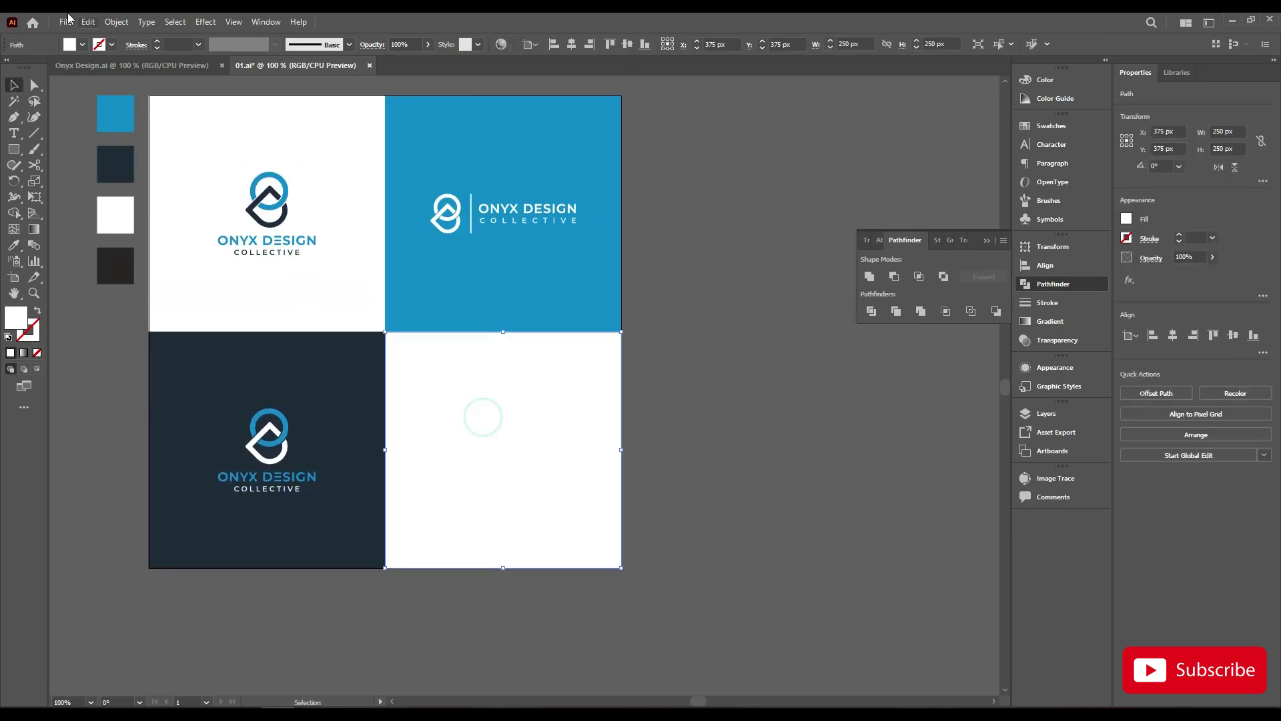